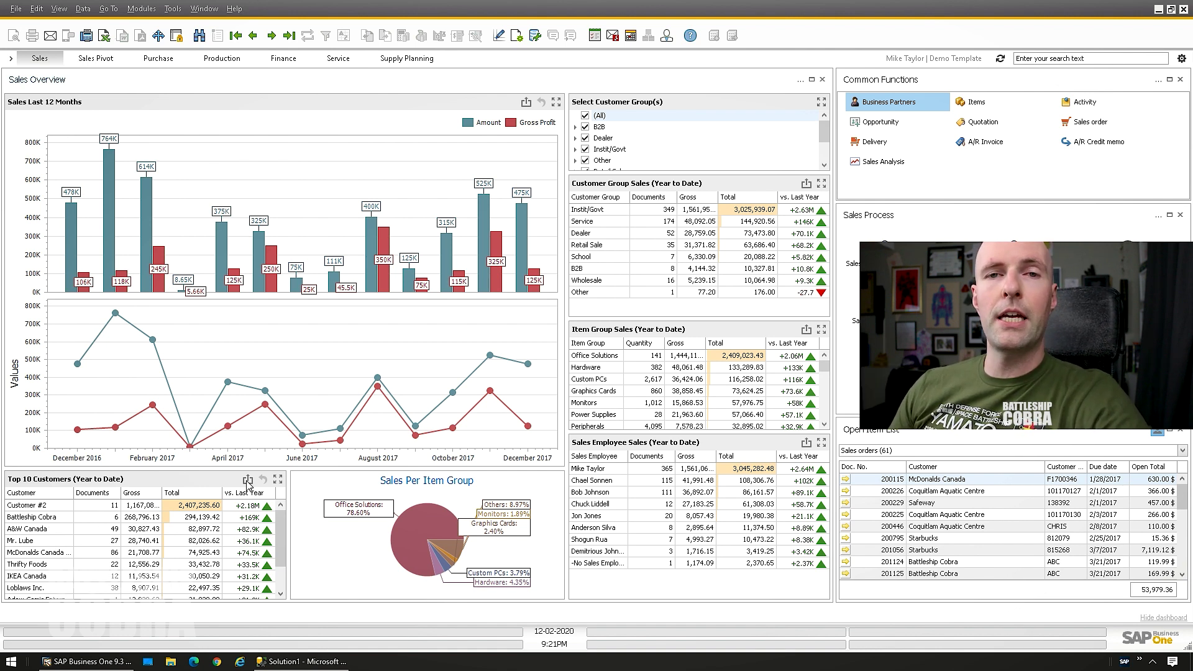
- Open a new sales order form from Modules > Sales - A/R
{"action": "left_click", "coordinate": [142, 9]}
{"action": "mouse_move", "coordinate": [187, 78]}
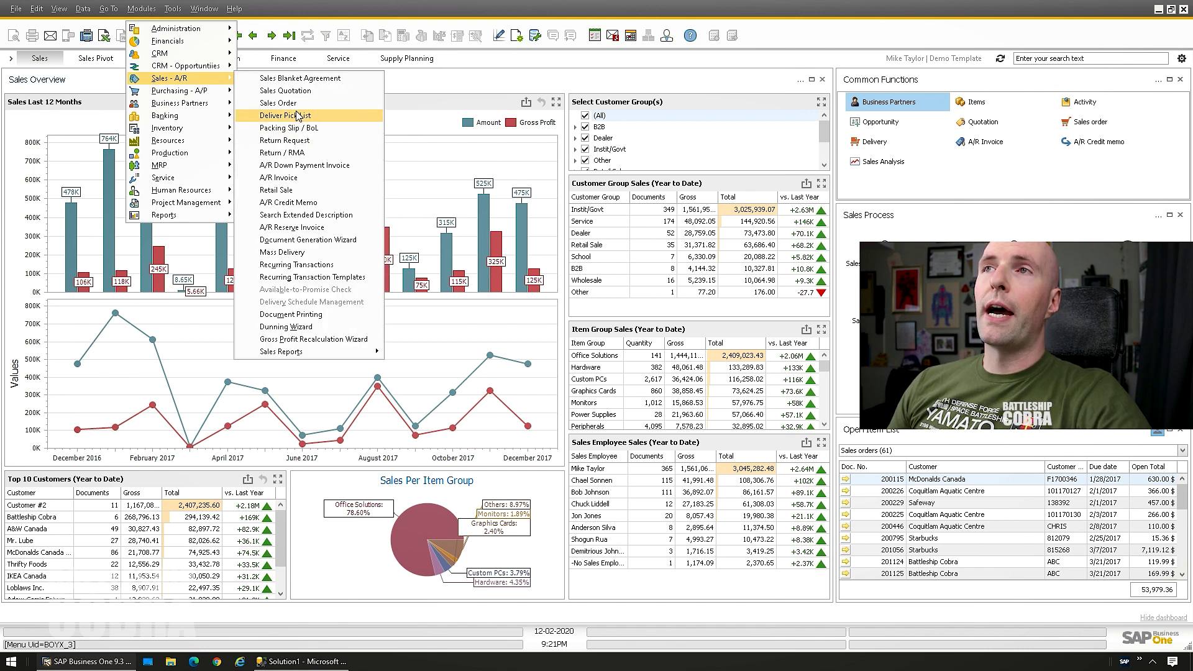
{"action": "key", "text": "Escape"}
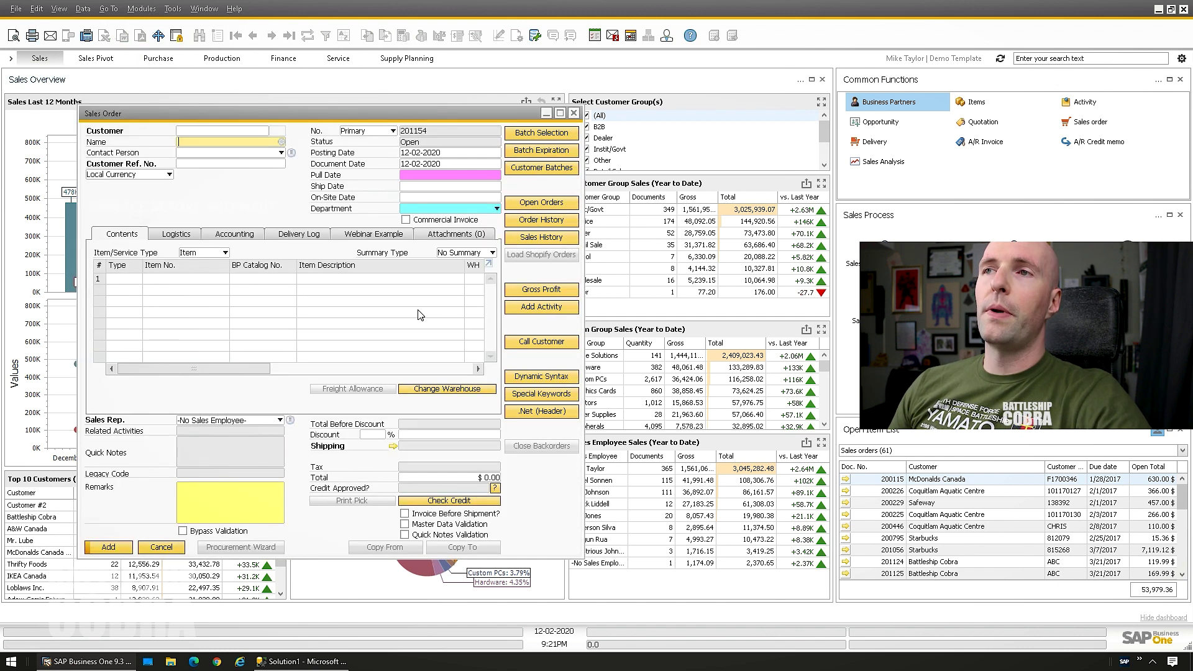
{"action": "left_click_drag", "start_coordinate": [260, 113], "coordinate": [272, 112]}
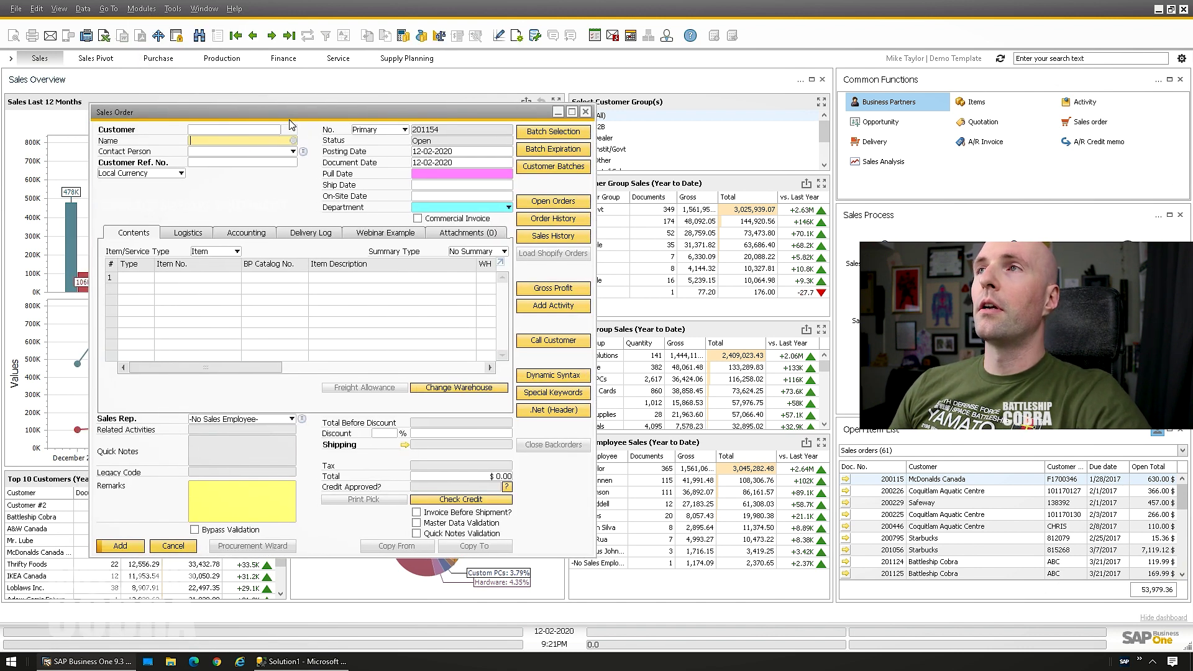
- Select the A/R Sales Order (Item) - CR (CA) system layout and open it in Crystal Reports
{"action": "left_click", "coordinate": [501, 36]}
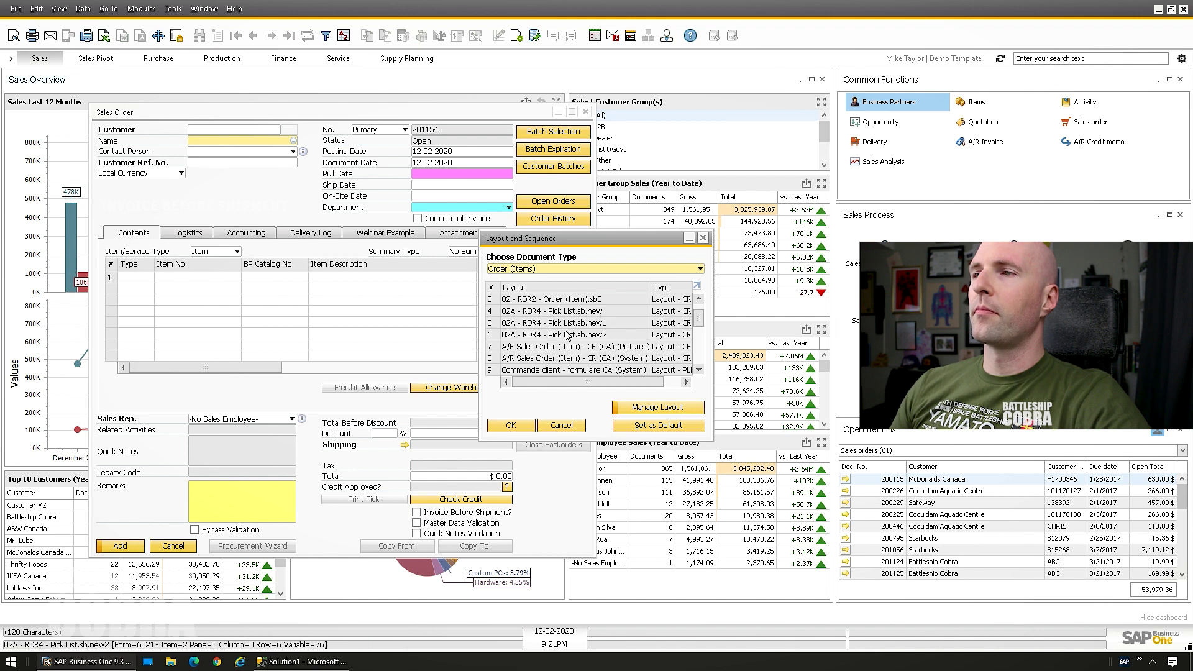
{"action": "scroll", "coordinate": [569, 336], "scroll_direction": "down", "scroll_amount": 1}
{"action": "left_click", "coordinate": [587, 347]}
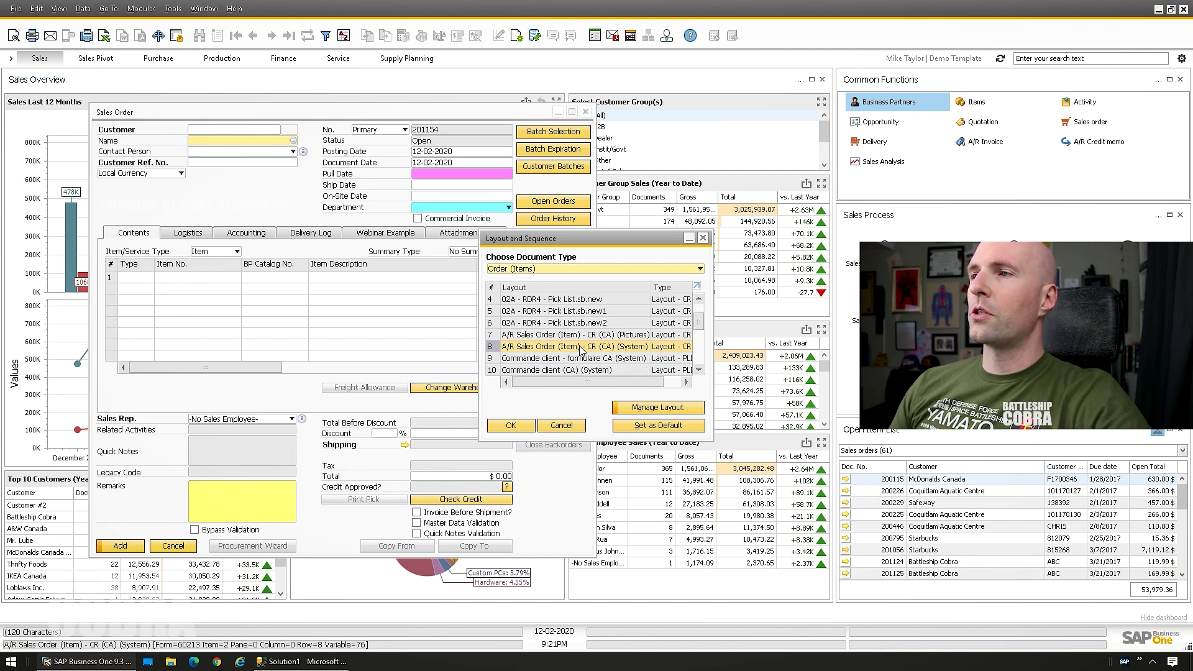
{"action": "left_click_drag", "start_coordinate": [541, 382], "coordinate": [558, 383]}
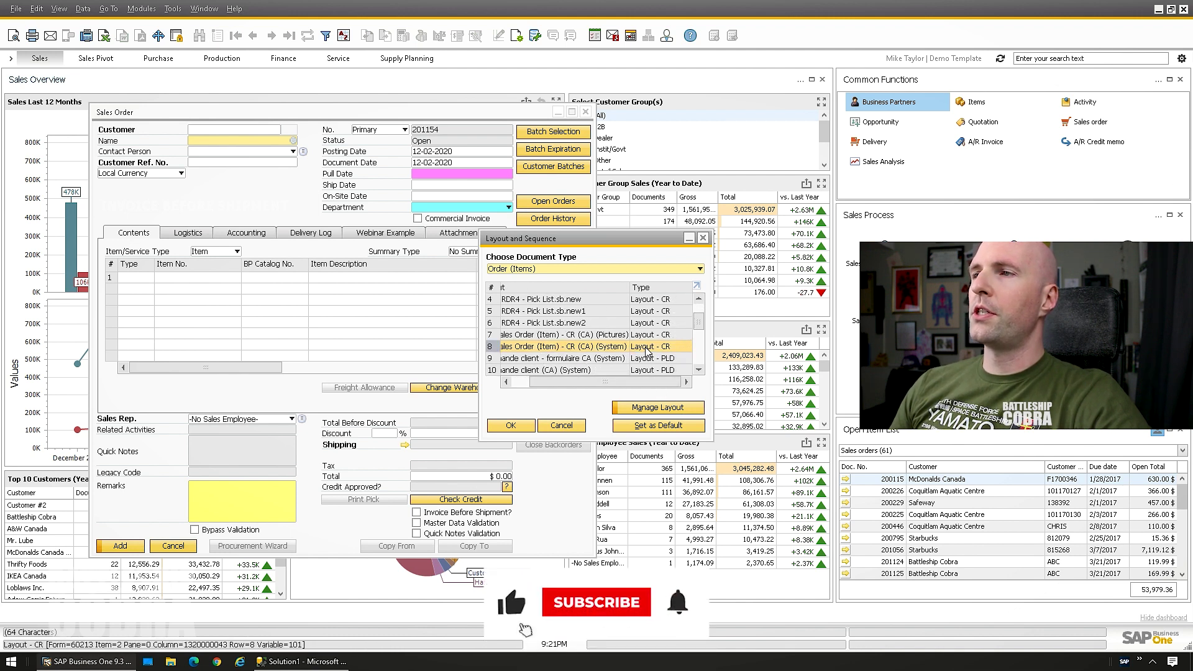
{"action": "double_click", "coordinate": [540, 347]}
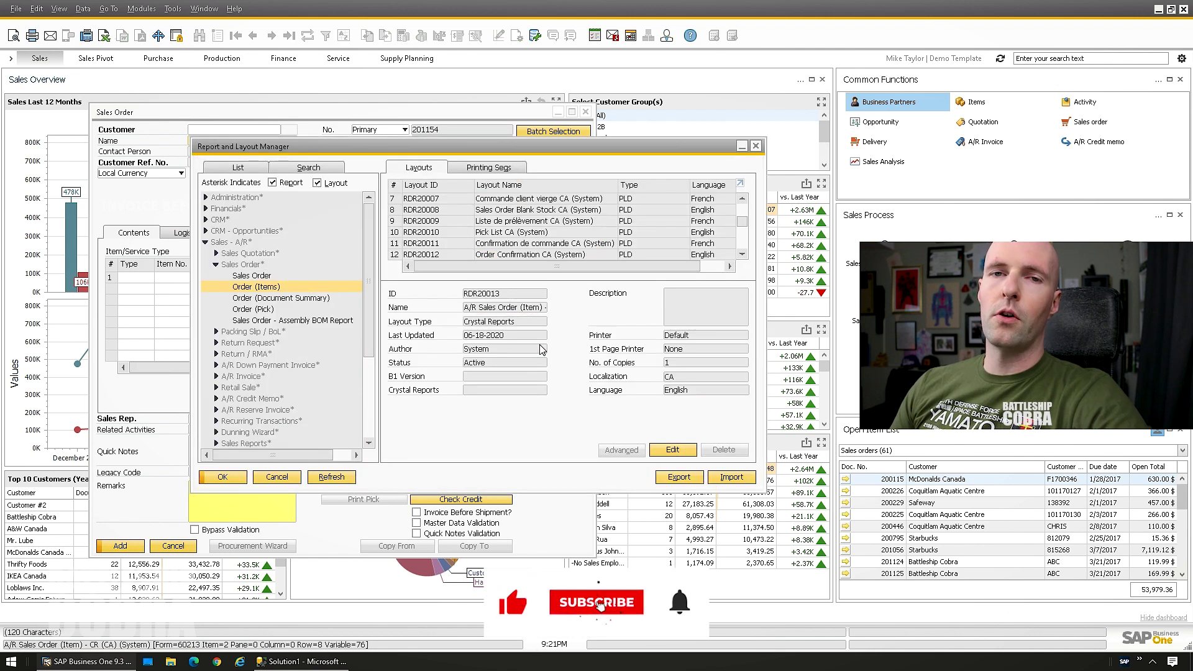
{"action": "left_click", "coordinate": [666, 455]}
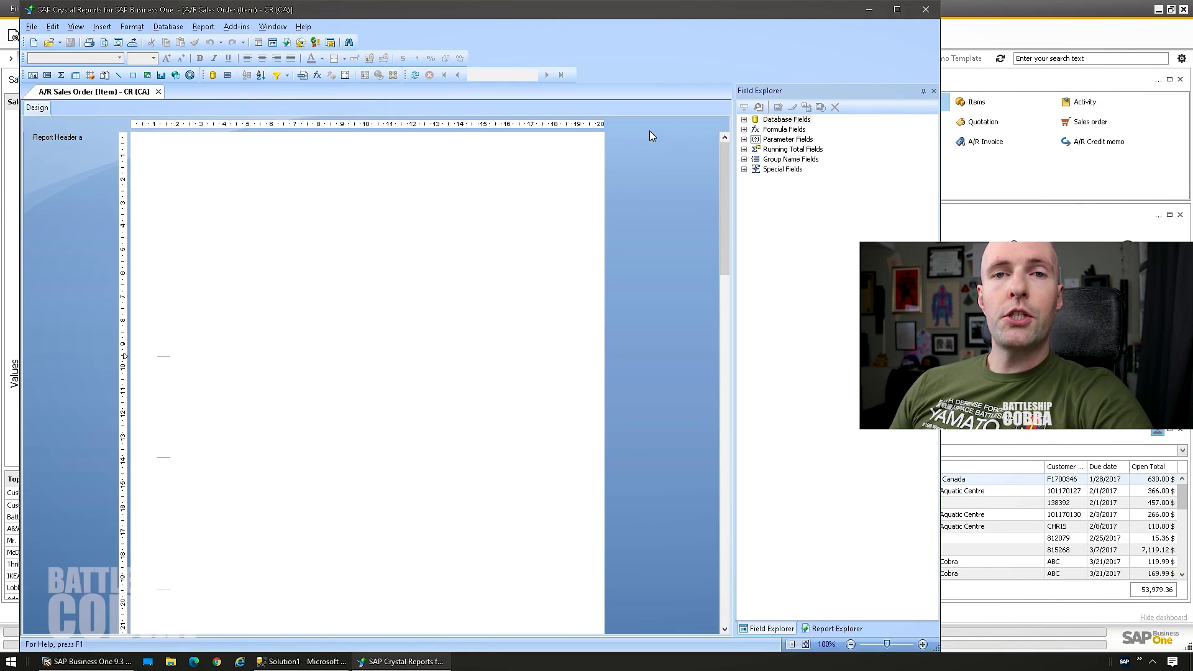
- Review the DocKey@ parameter's settings without changes, then close the sales order layout designer
{"action": "left_click", "coordinate": [745, 139]}
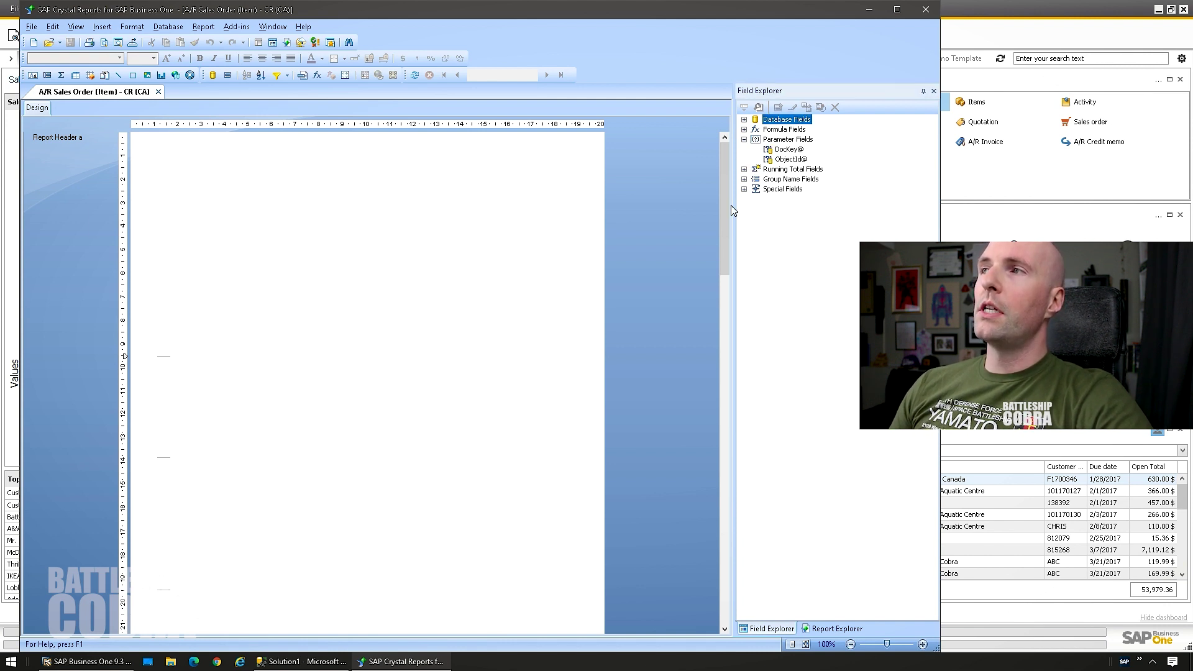
{"action": "left_click", "coordinate": [794, 151]}
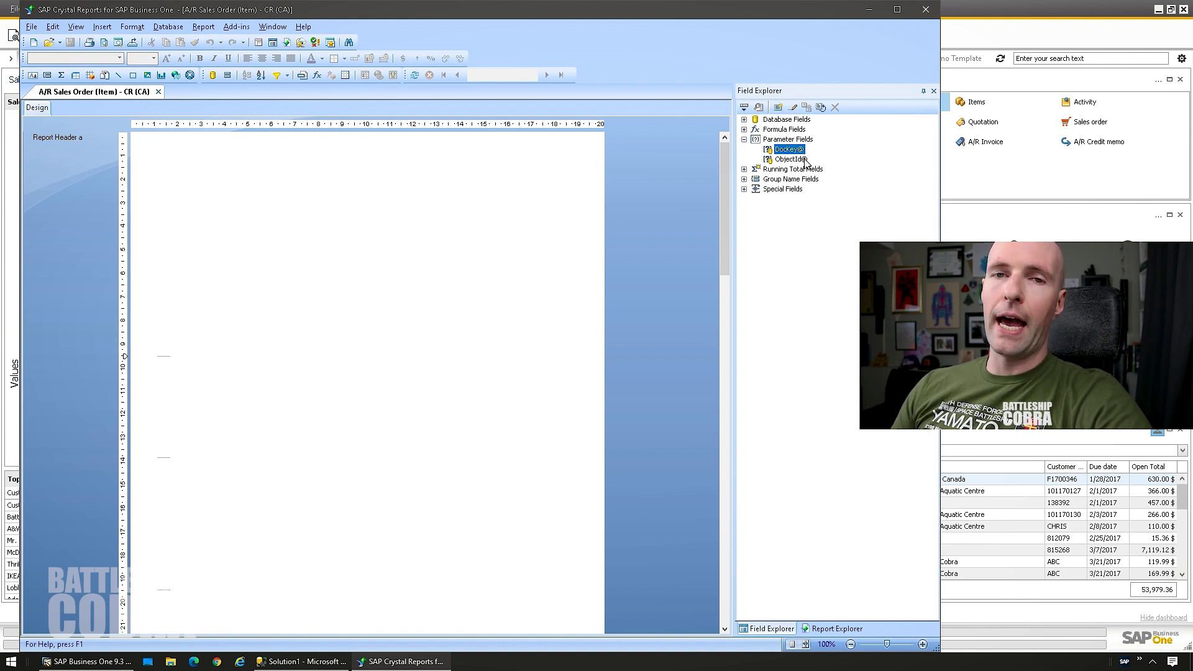
{"action": "right_click", "coordinate": [784, 151]}
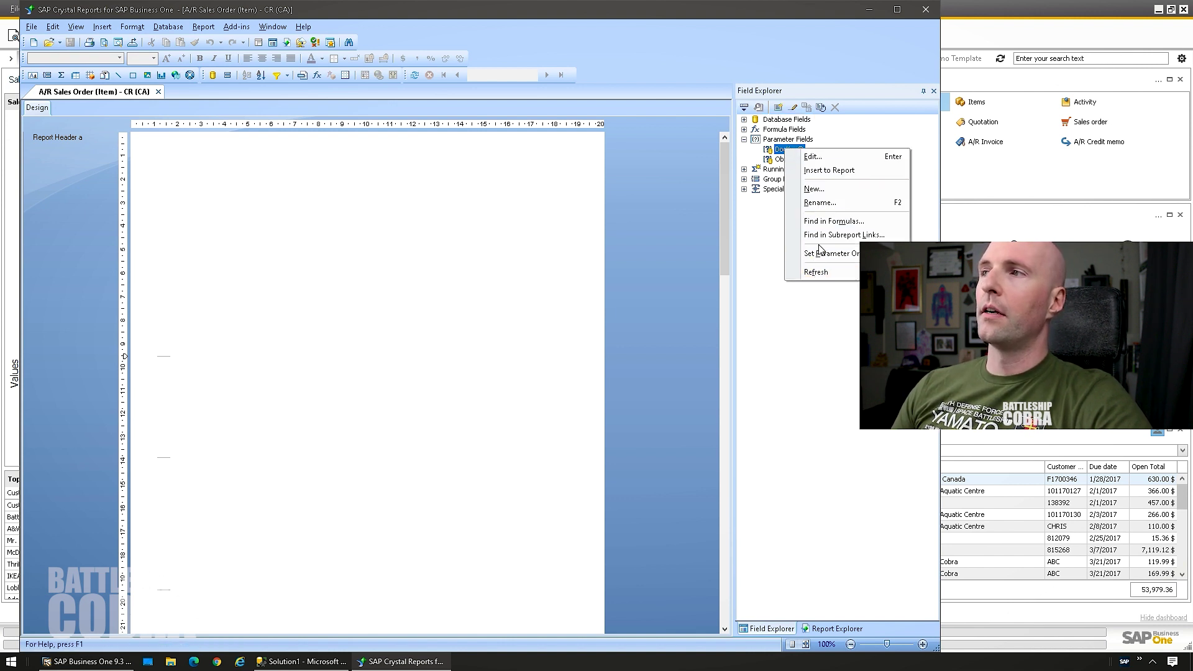
{"action": "left_click", "coordinate": [819, 157]}
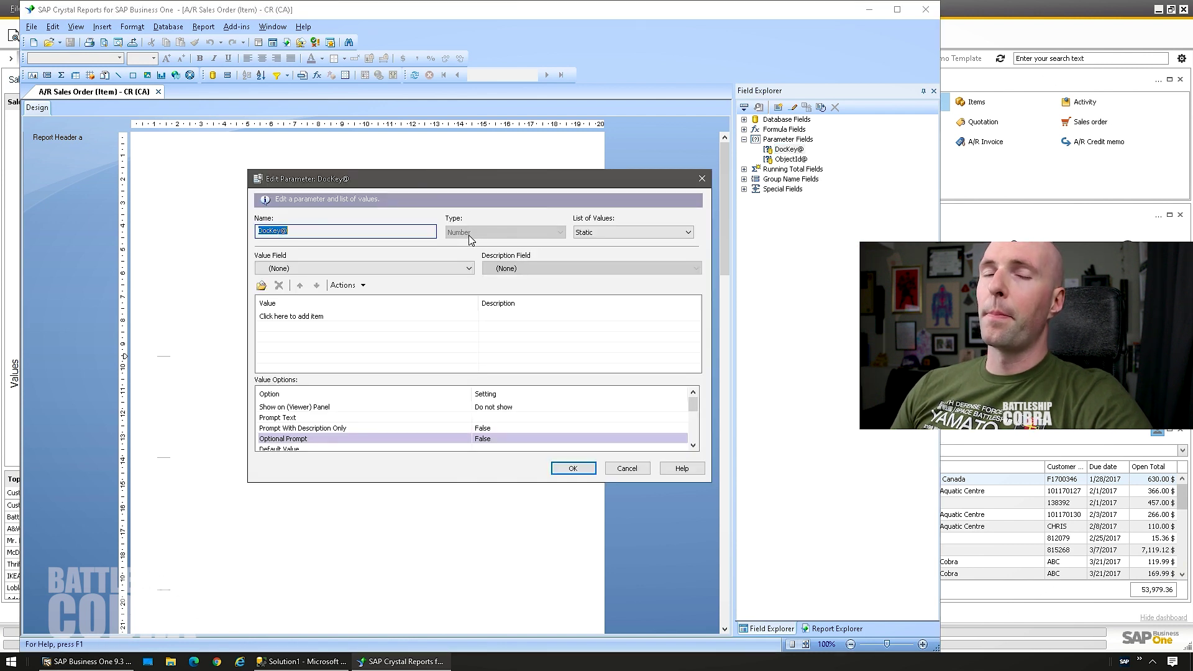
{"action": "left_click", "coordinate": [628, 468]}
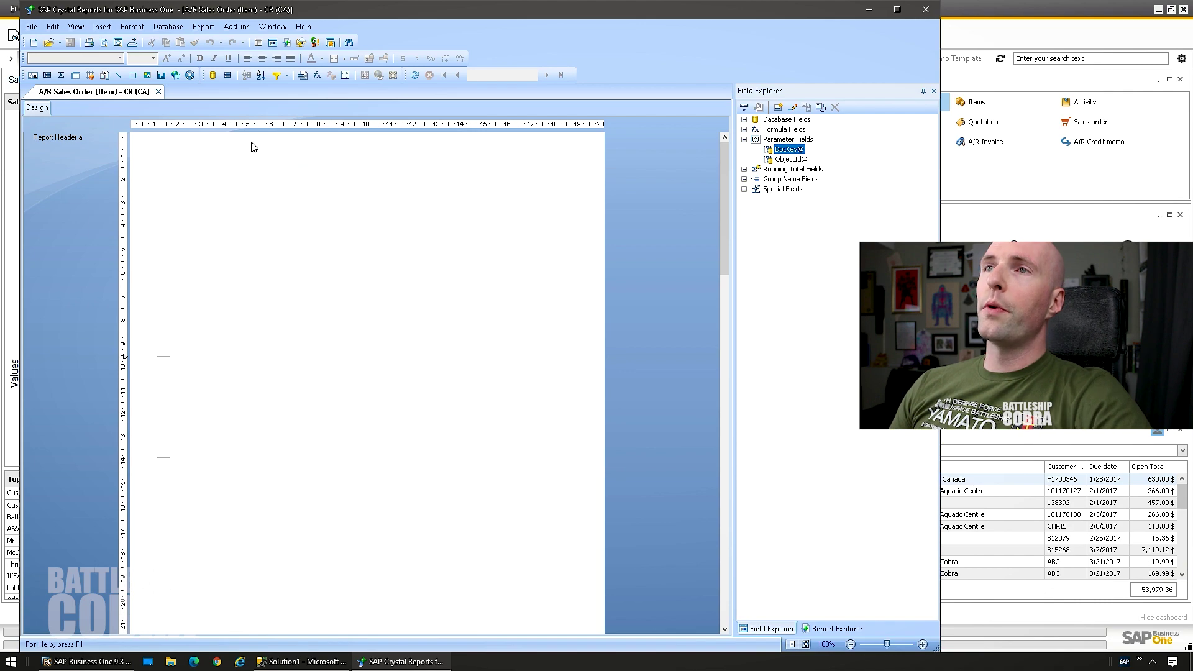
{"action": "left_click_drag", "start_coordinate": [724, 187], "coordinate": [709, 205]}
{"action": "left_click", "coordinate": [788, 152]}
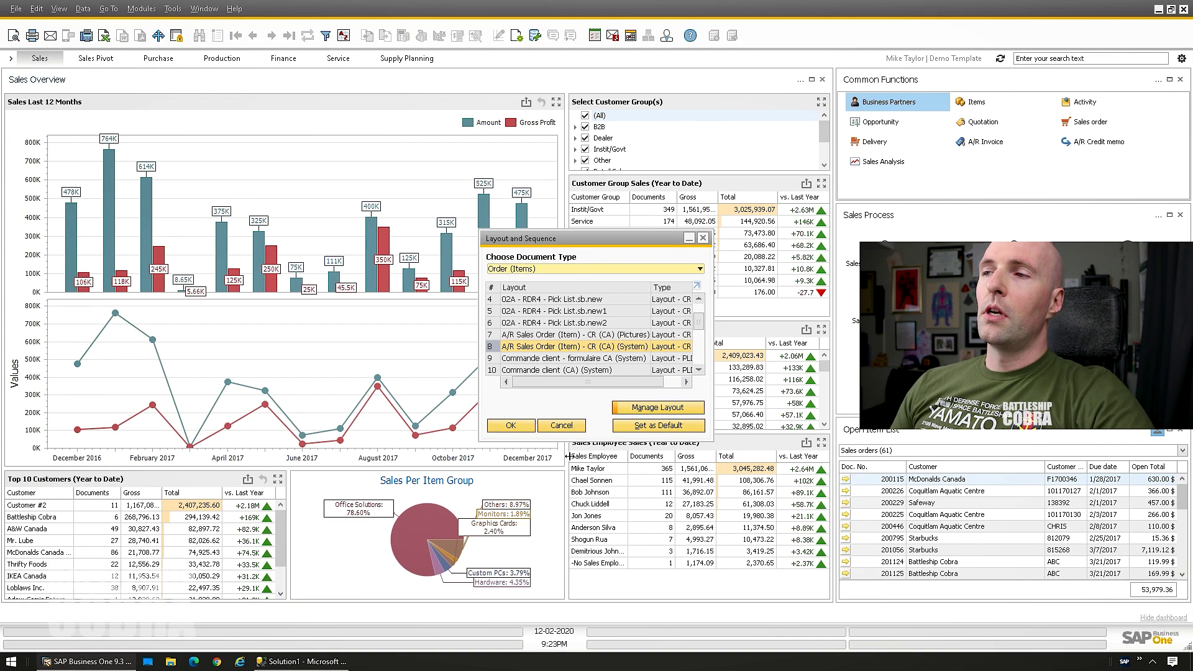
- Dismiss the sales order layout list and open the first service call record
{"action": "left_click", "coordinate": [568, 429]}
{"action": "left_click", "coordinate": [141, 8]}
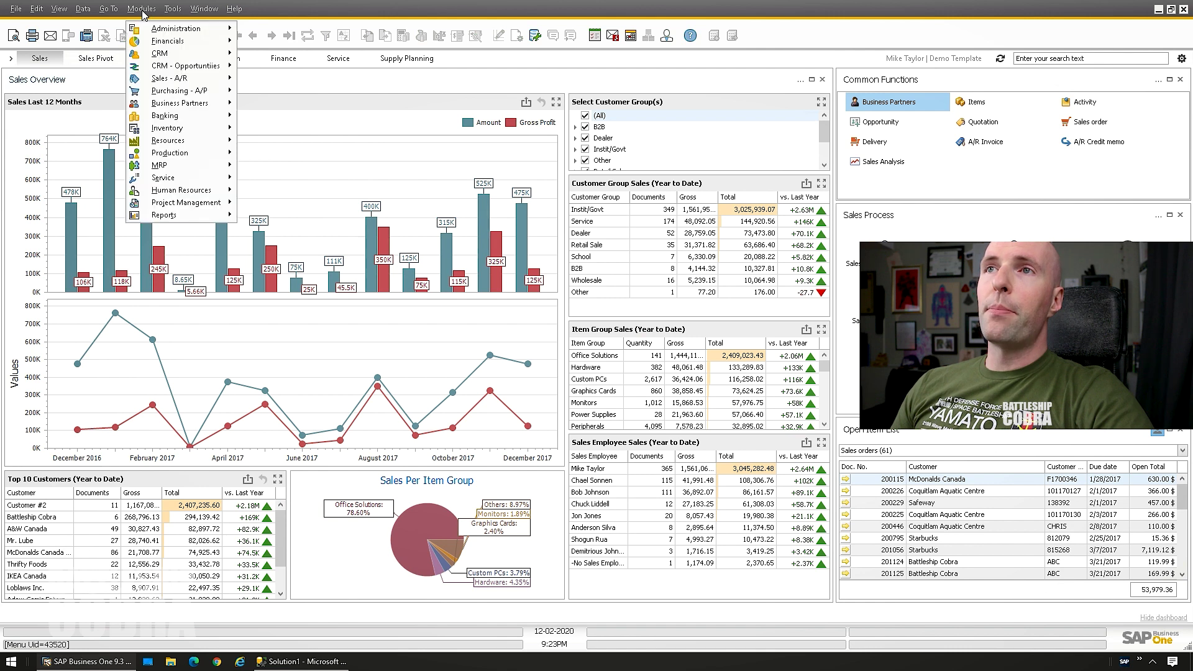
{"action": "mouse_move", "coordinate": [182, 179]}
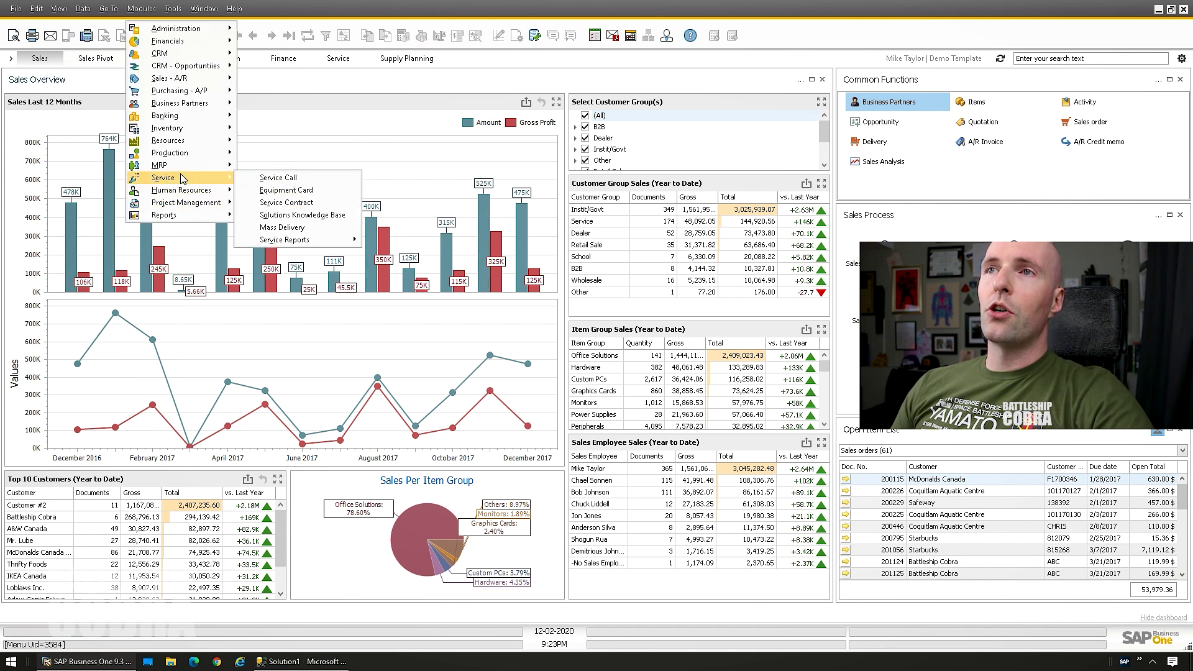
{"action": "left_click", "coordinate": [269, 177]}
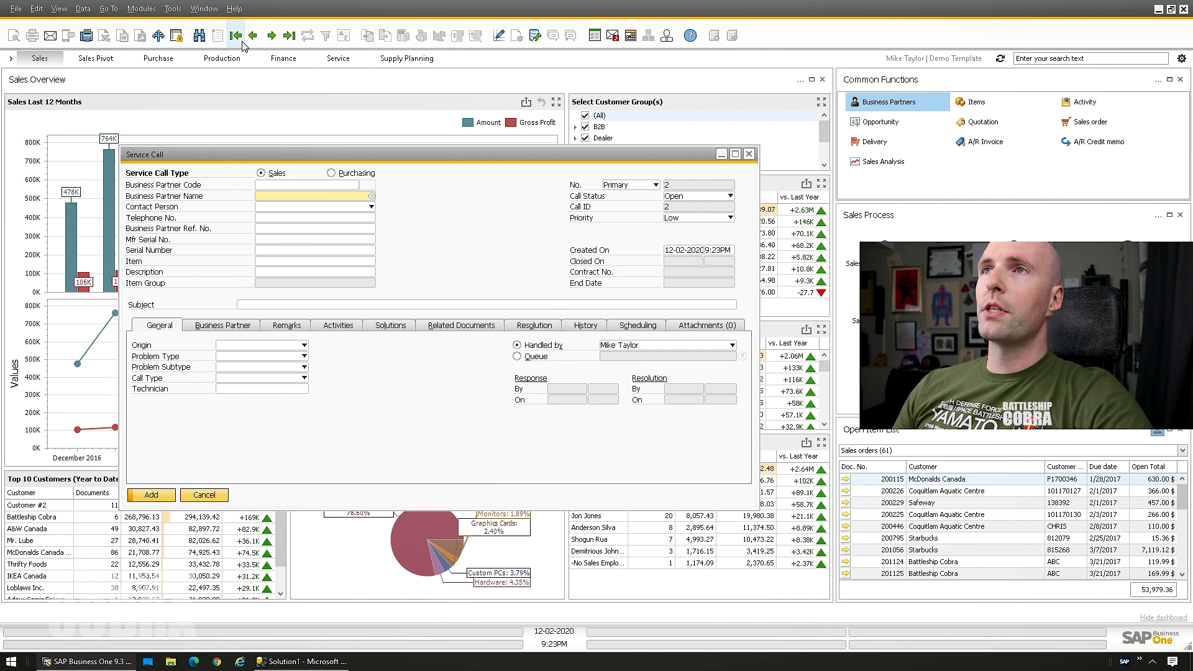
{"action": "left_click", "coordinate": [235, 36]}
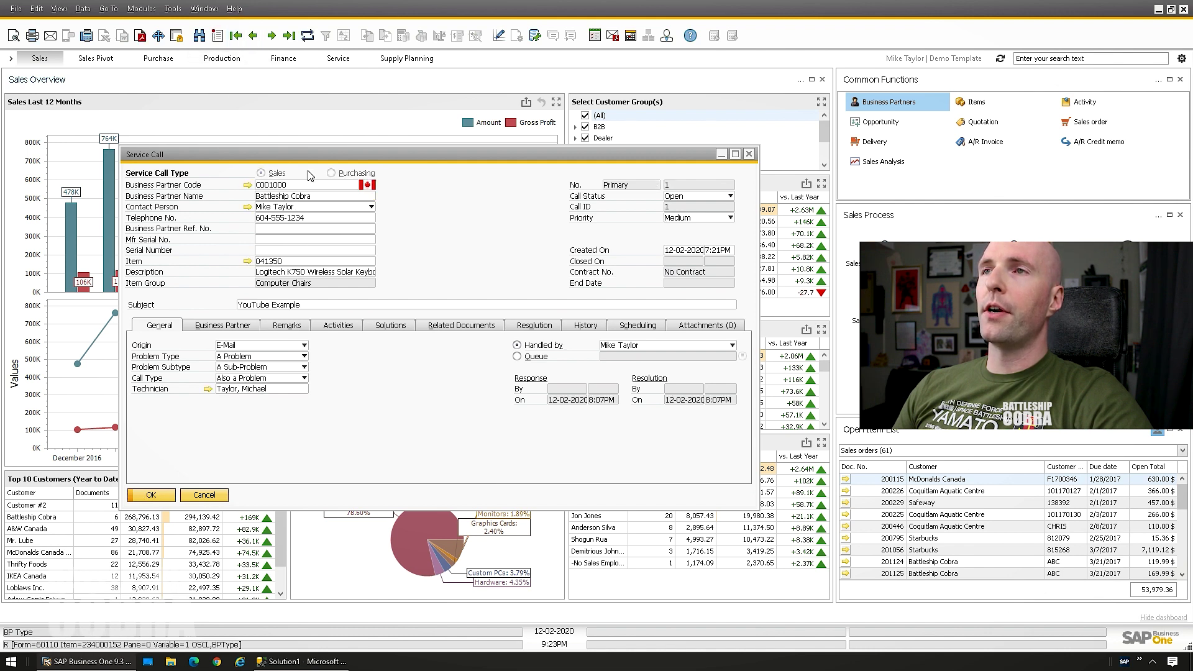
{"action": "left_click_drag", "start_coordinate": [221, 150], "coordinate": [204, 164]}
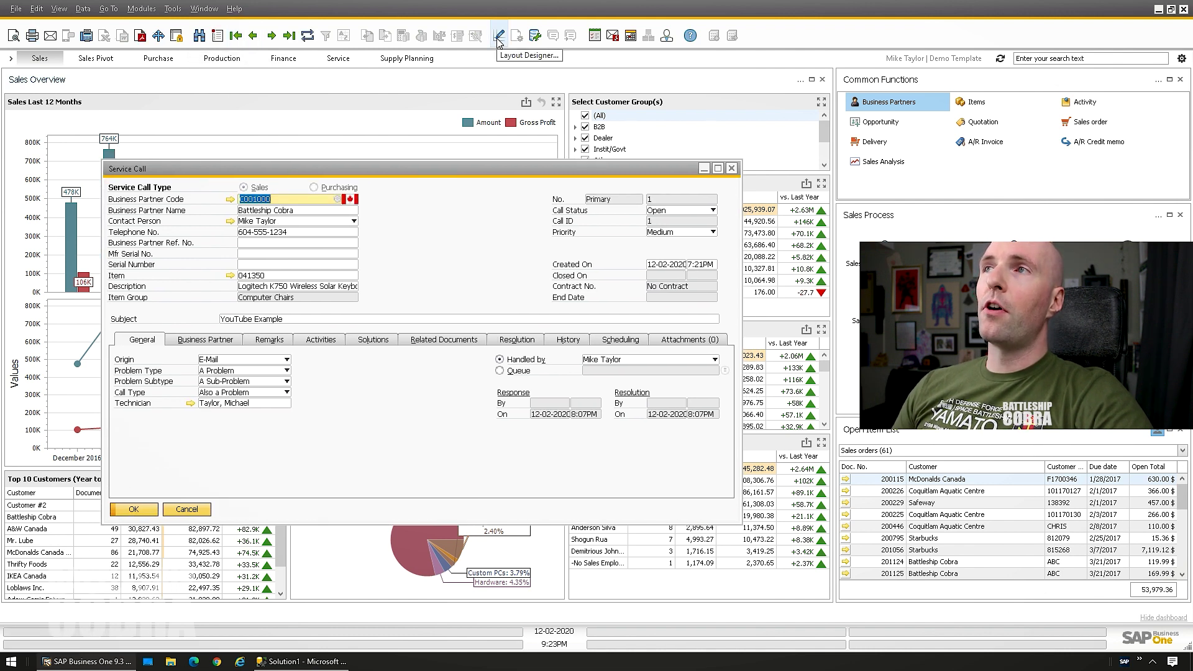
- Choose the Service Call printout and select its Appel client (System) Crystal layout
{"action": "left_click", "coordinate": [498, 37]}
{"action": "left_click", "coordinate": [219, 331]}
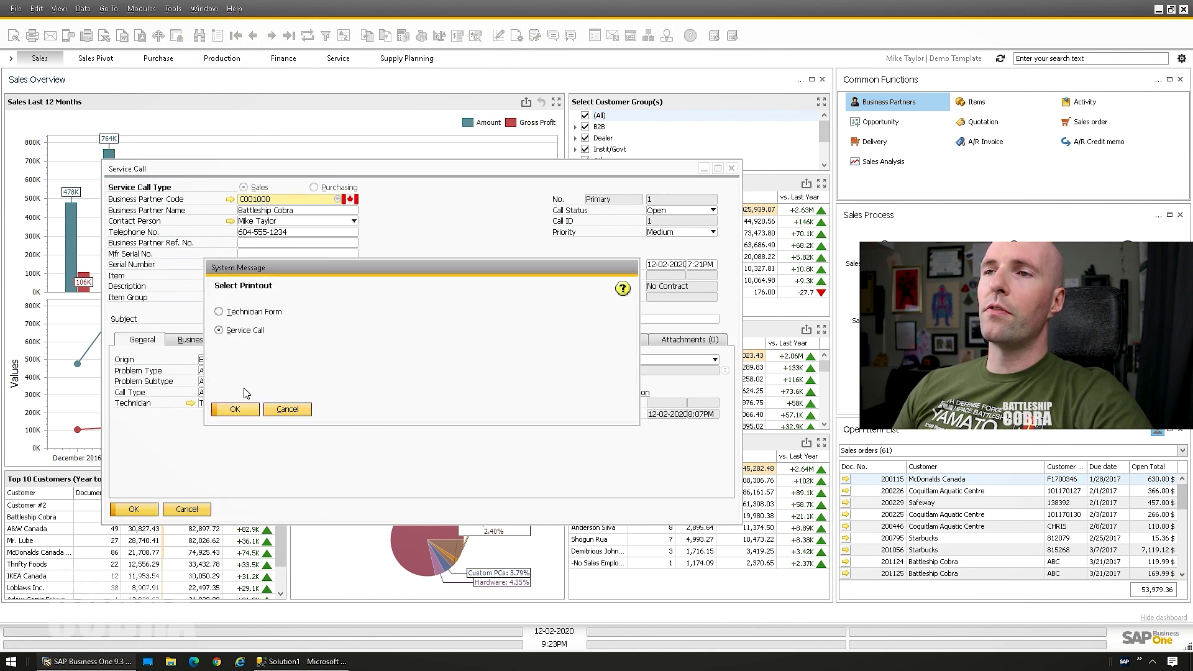
{"action": "left_click", "coordinate": [235, 409]}
{"action": "left_click", "coordinate": [534, 300]}
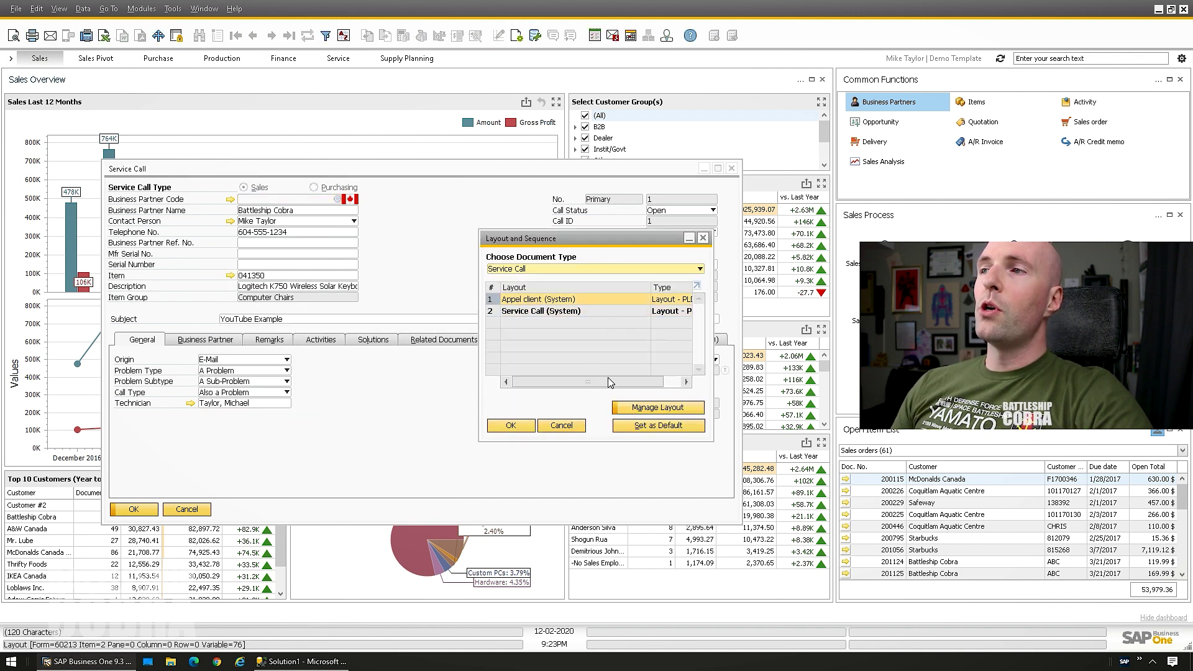
{"action": "left_click_drag", "start_coordinate": [626, 381], "coordinate": [536, 377]}
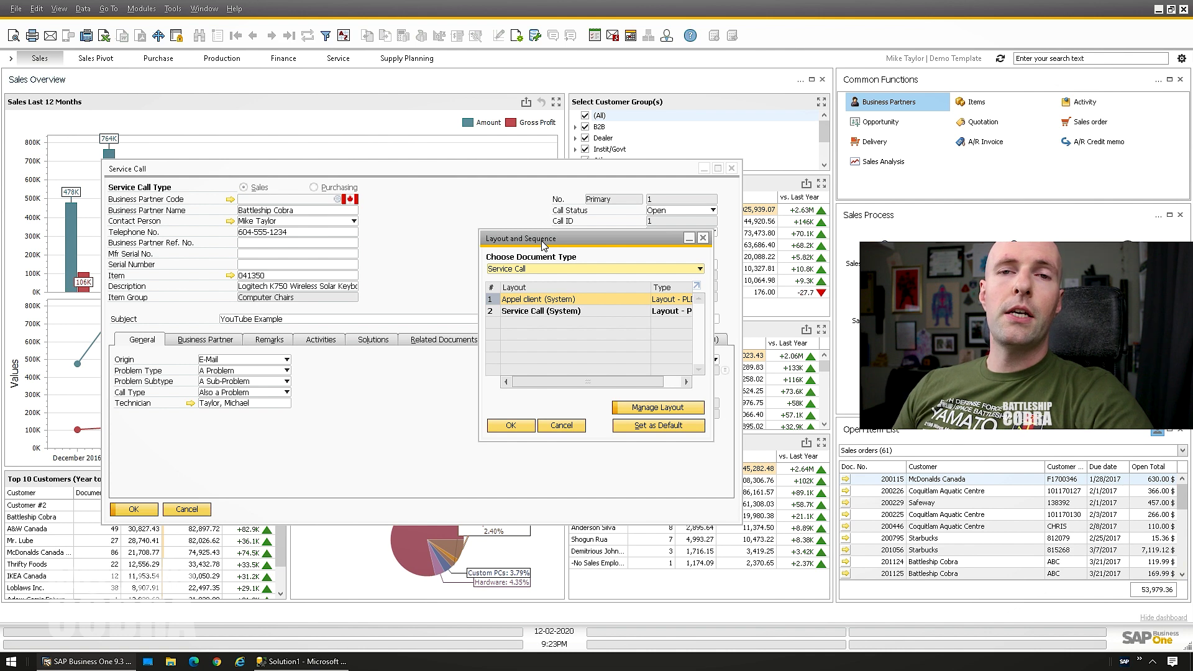
{"action": "left_click_drag", "start_coordinate": [543, 246], "coordinate": [614, 249]}
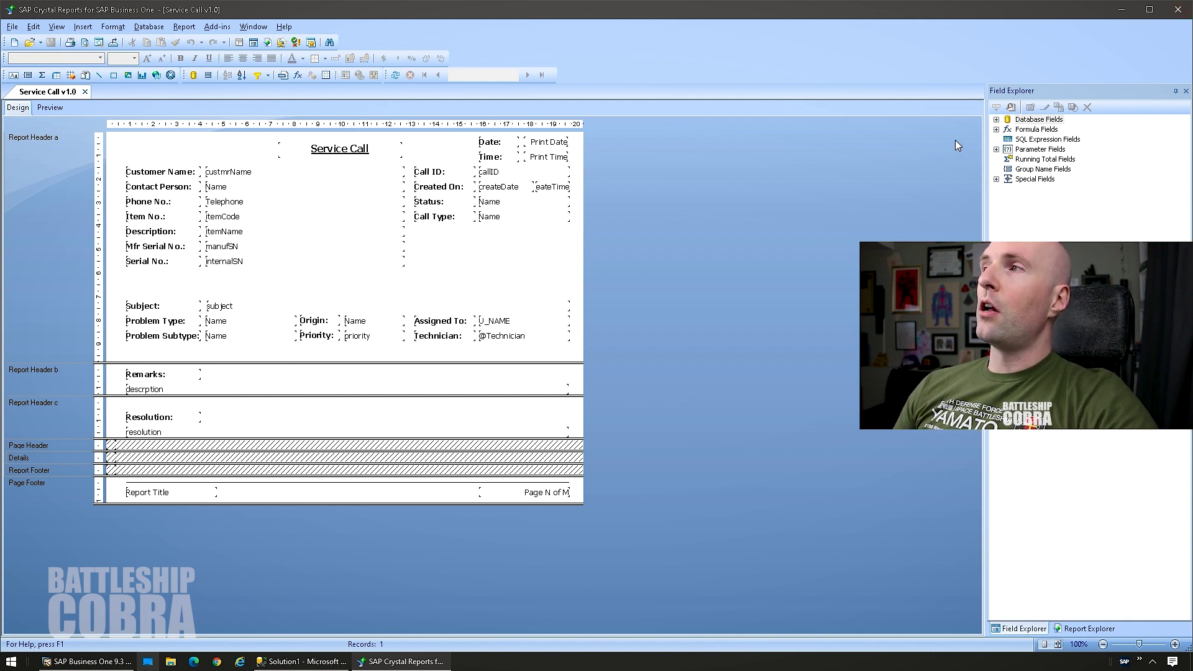
- Inspect the Service Call report's DocKey@ parameter without changes, then return to SAP Business One
{"action": "left_click", "coordinate": [997, 149]}
{"action": "right_click", "coordinate": [1033, 160]}
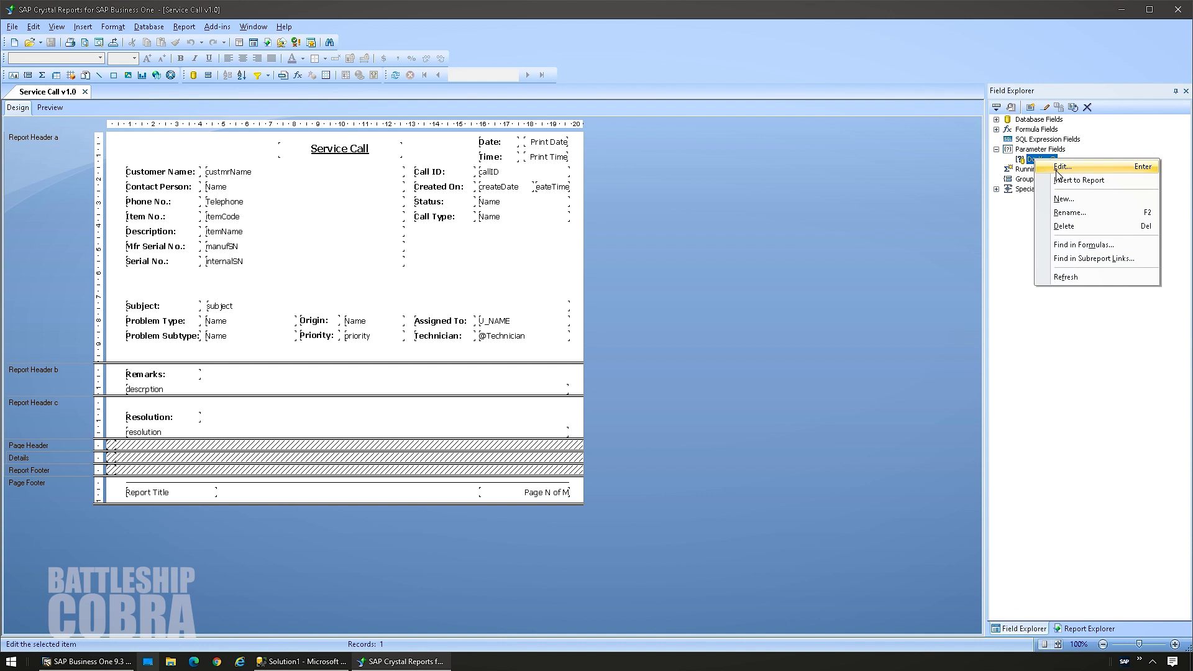
{"action": "left_click", "coordinate": [1060, 168]}
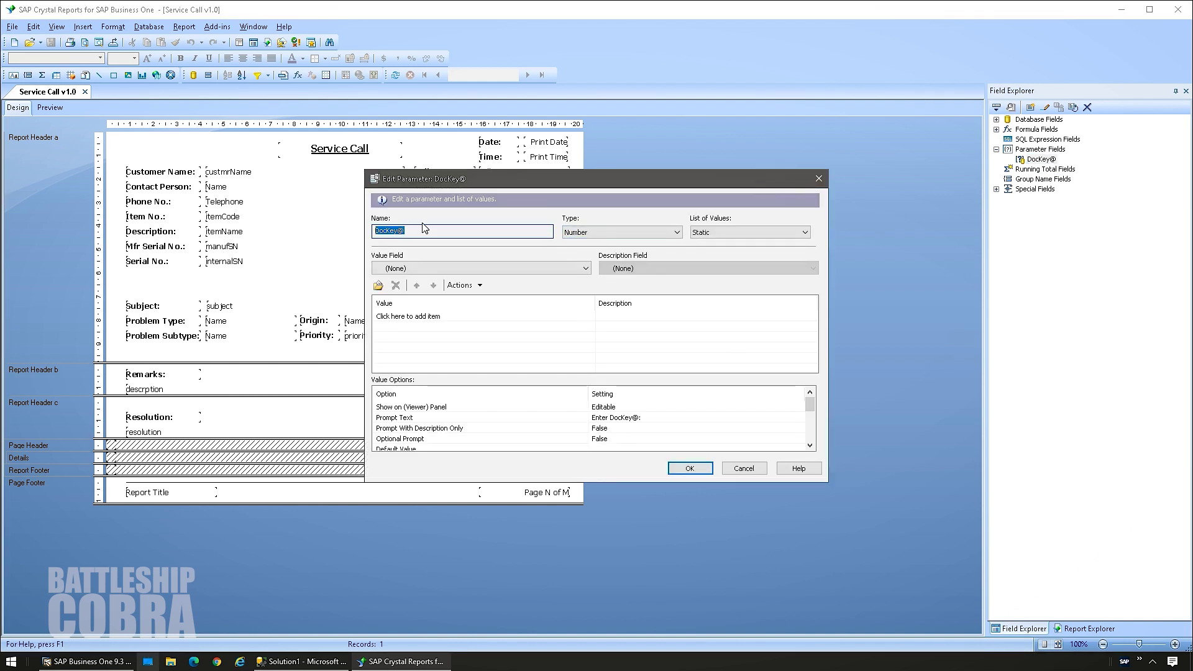
{"action": "left_click", "coordinate": [744, 469]}
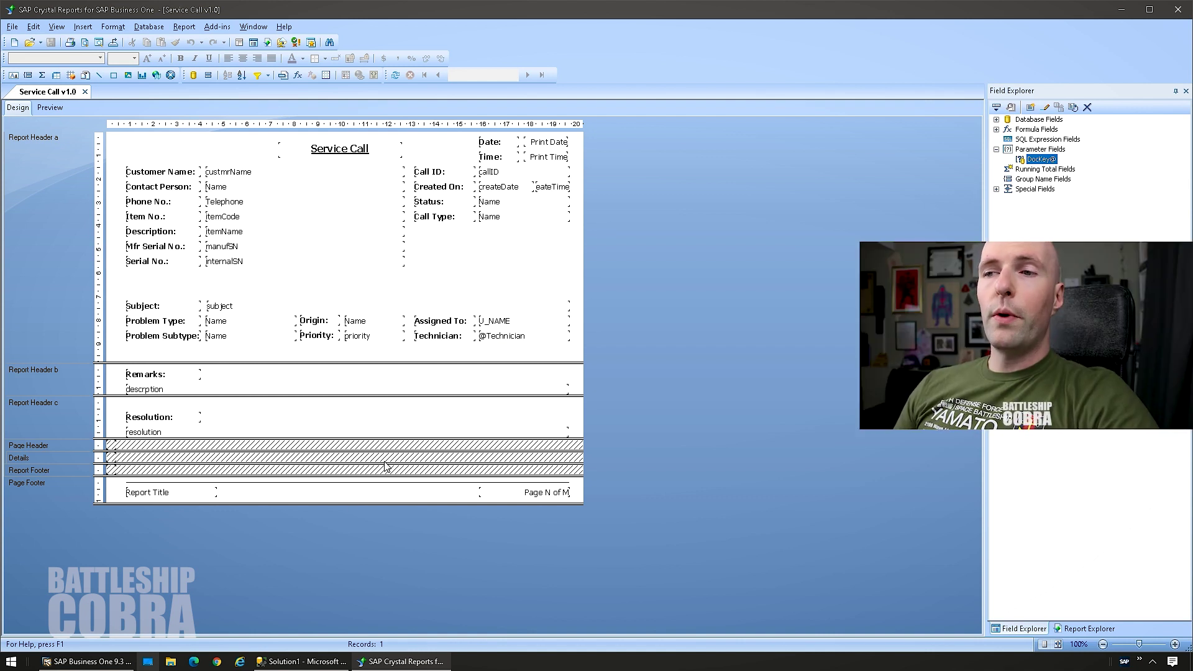
{"action": "left_click", "coordinate": [89, 662]}
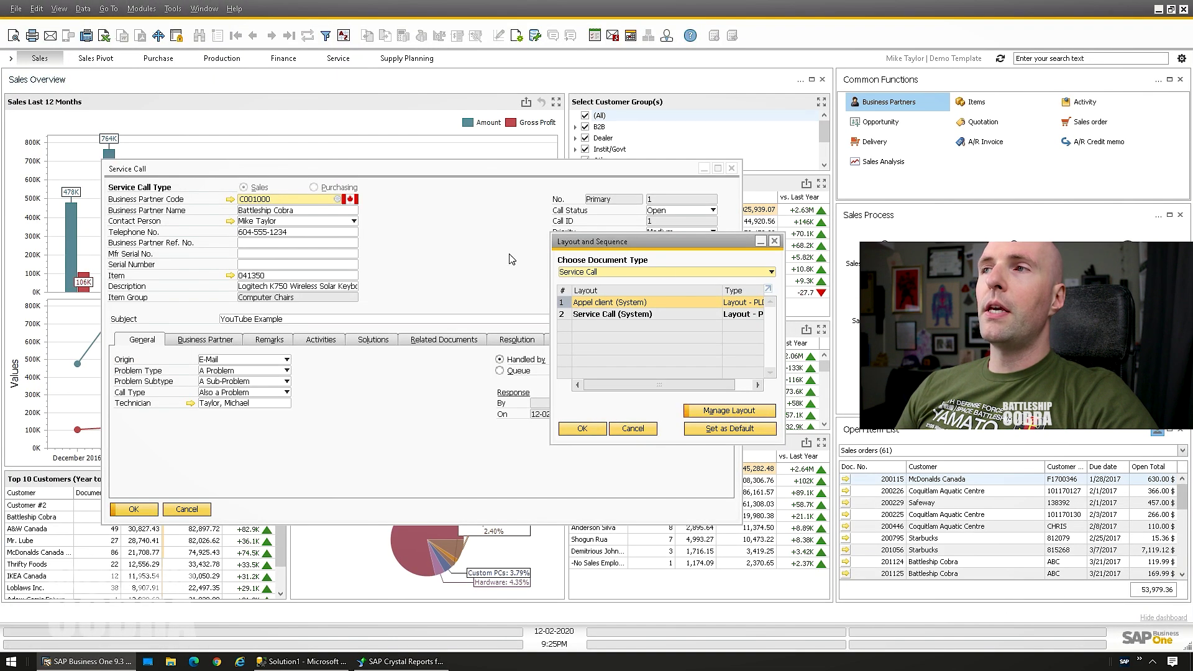
- Bring the Service Call form in front of Layout and Sequence, then return to the report designer
{"action": "left_click", "coordinate": [59, 9]}
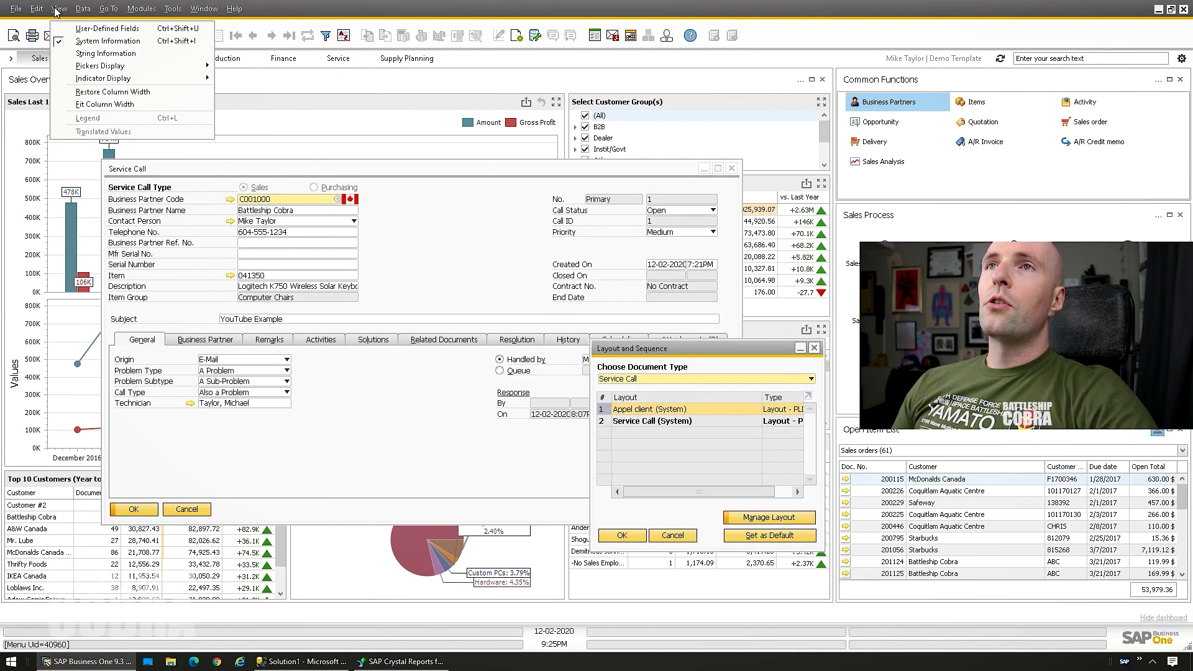
{"action": "left_click", "coordinate": [359, 166]}
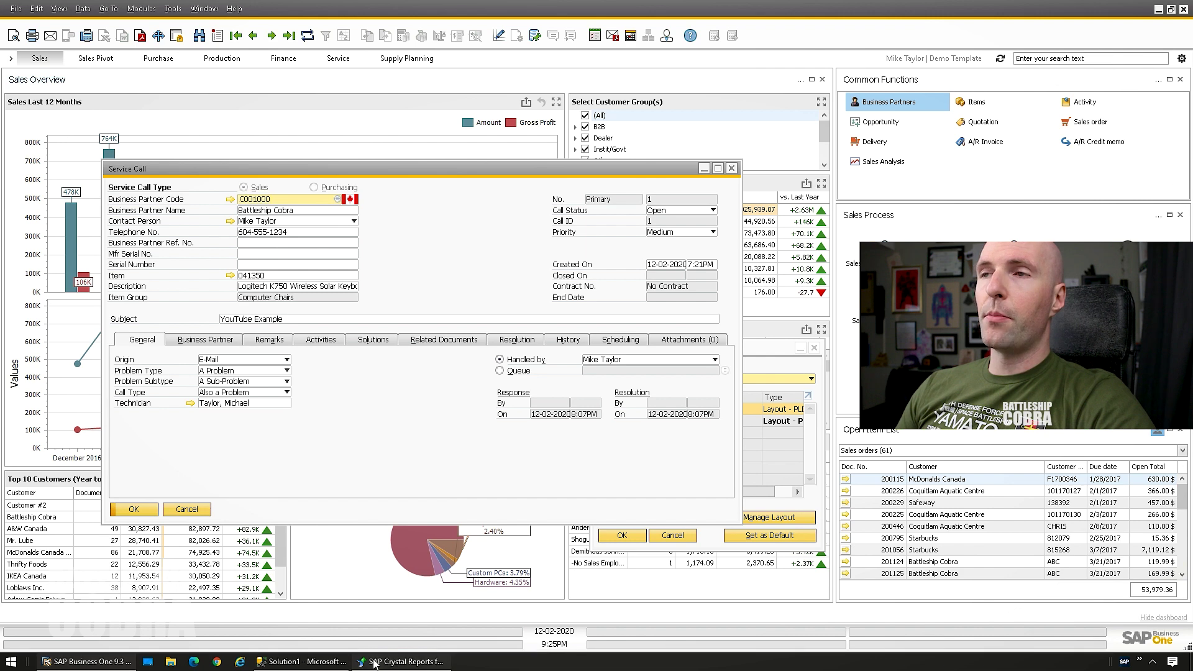
{"action": "left_click", "coordinate": [403, 662]}
{"action": "left_click", "coordinate": [149, 26]}
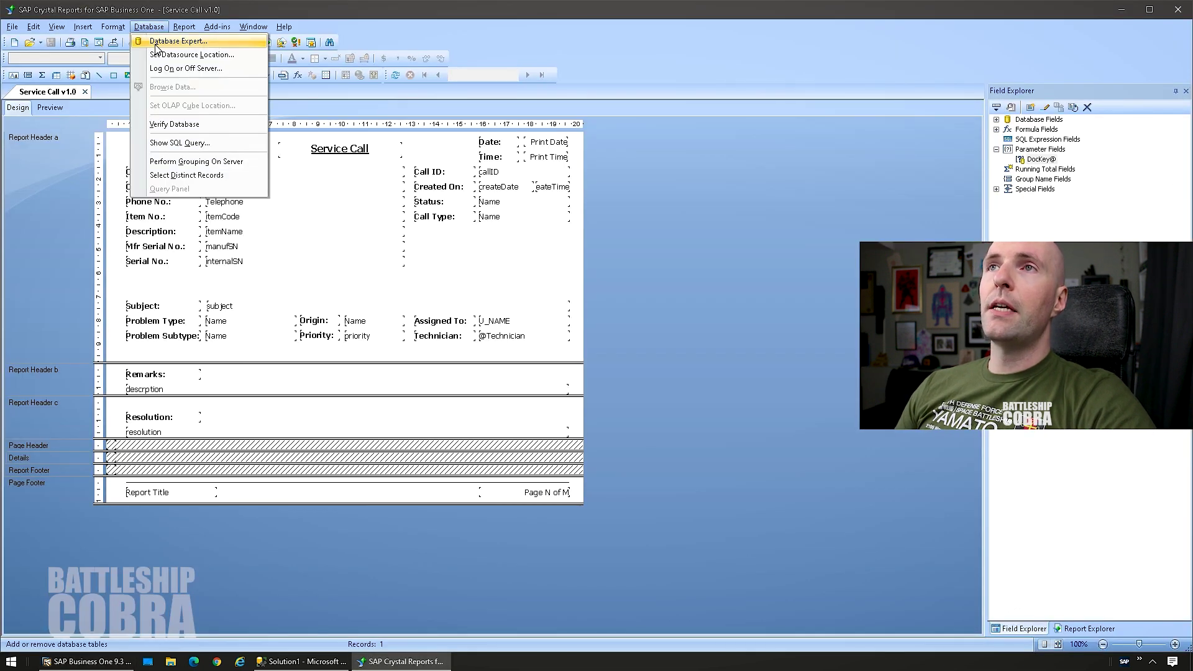
{"action": "left_click", "coordinate": [163, 40]}
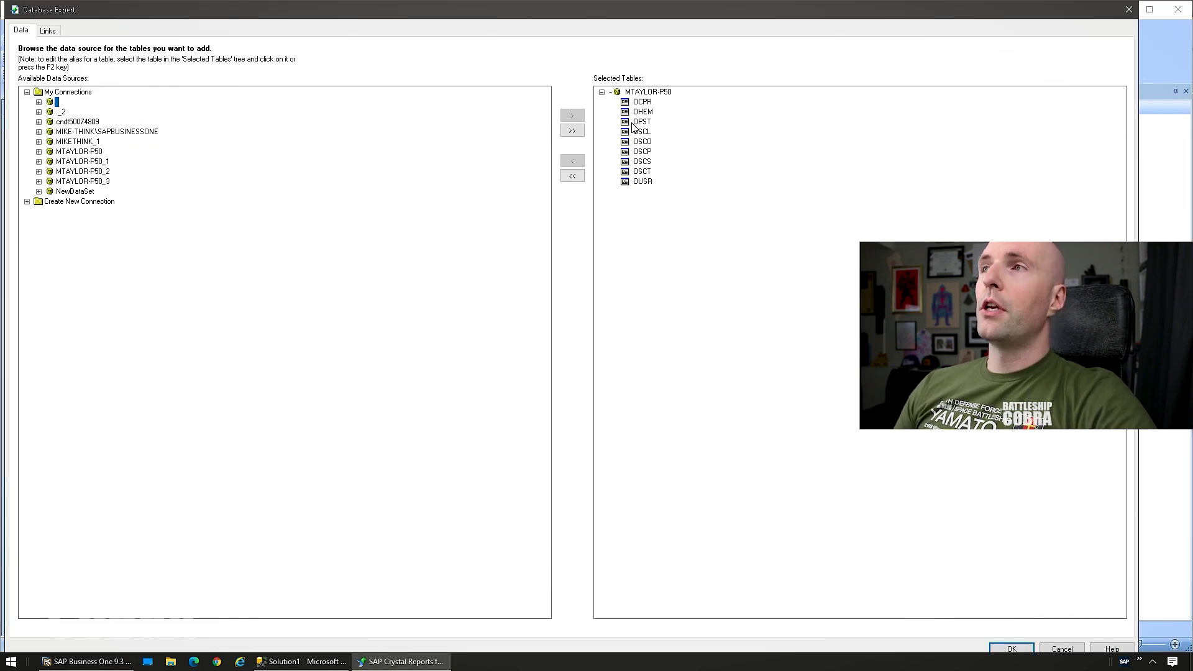
{"action": "left_click", "coordinate": [640, 132]}
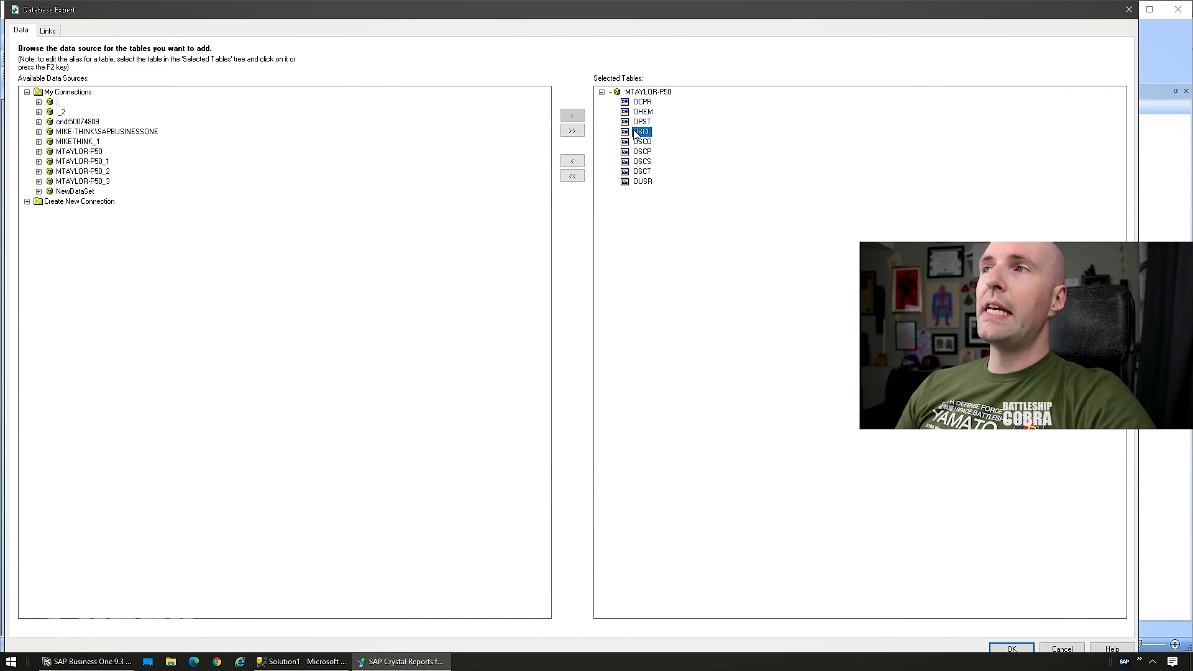
{"action": "left_click", "coordinate": [1130, 10]}
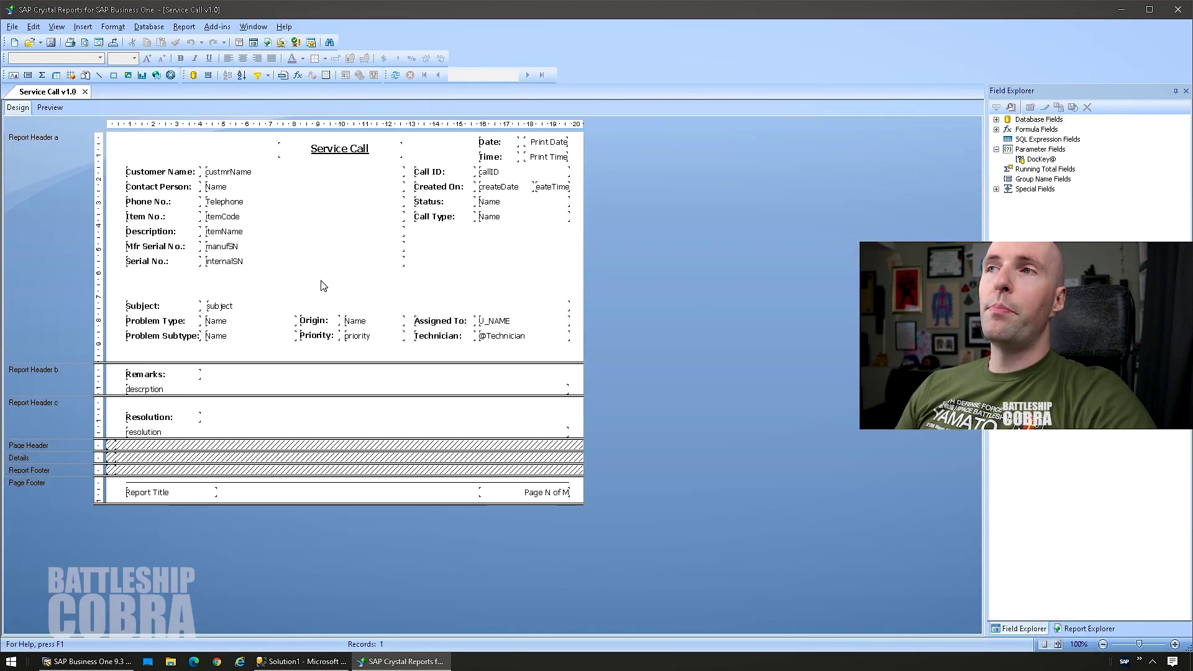
{"action": "left_click", "coordinate": [185, 28]}
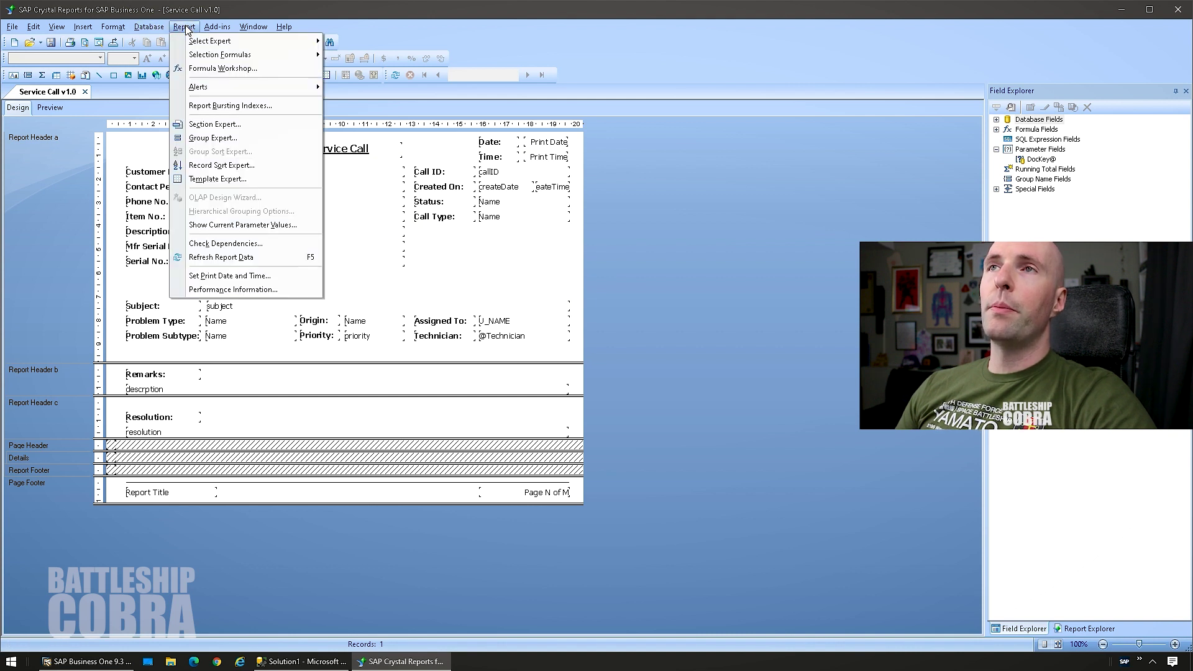
{"action": "mouse_move", "coordinate": [208, 60]}
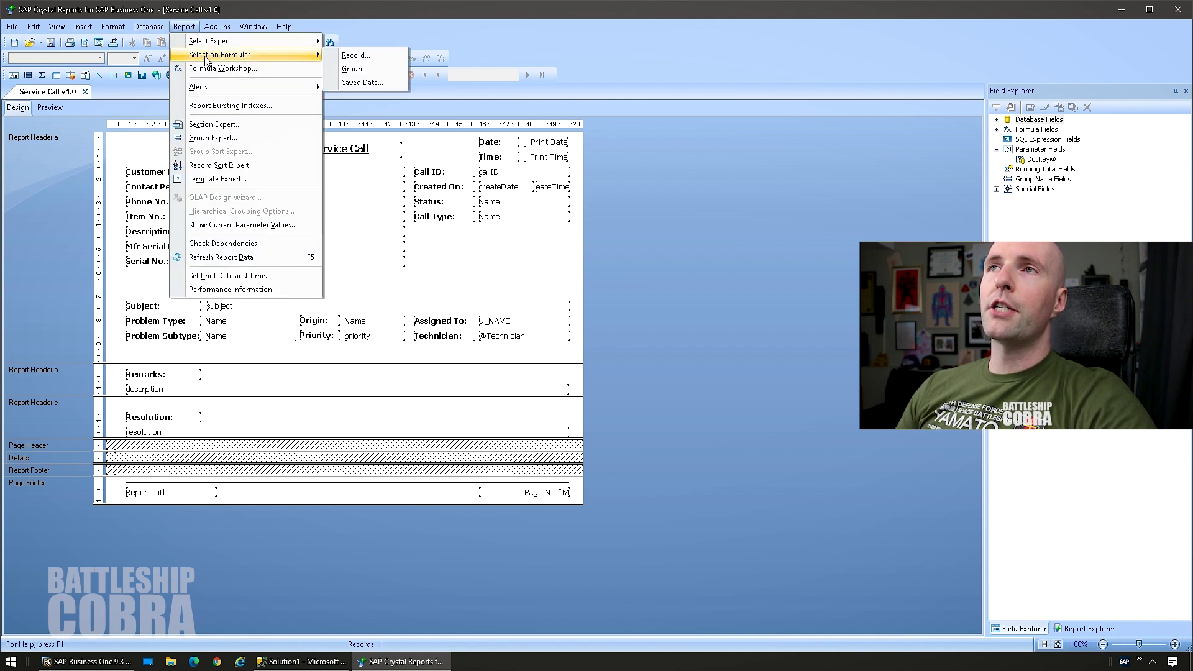
{"action": "left_click", "coordinate": [357, 56]}
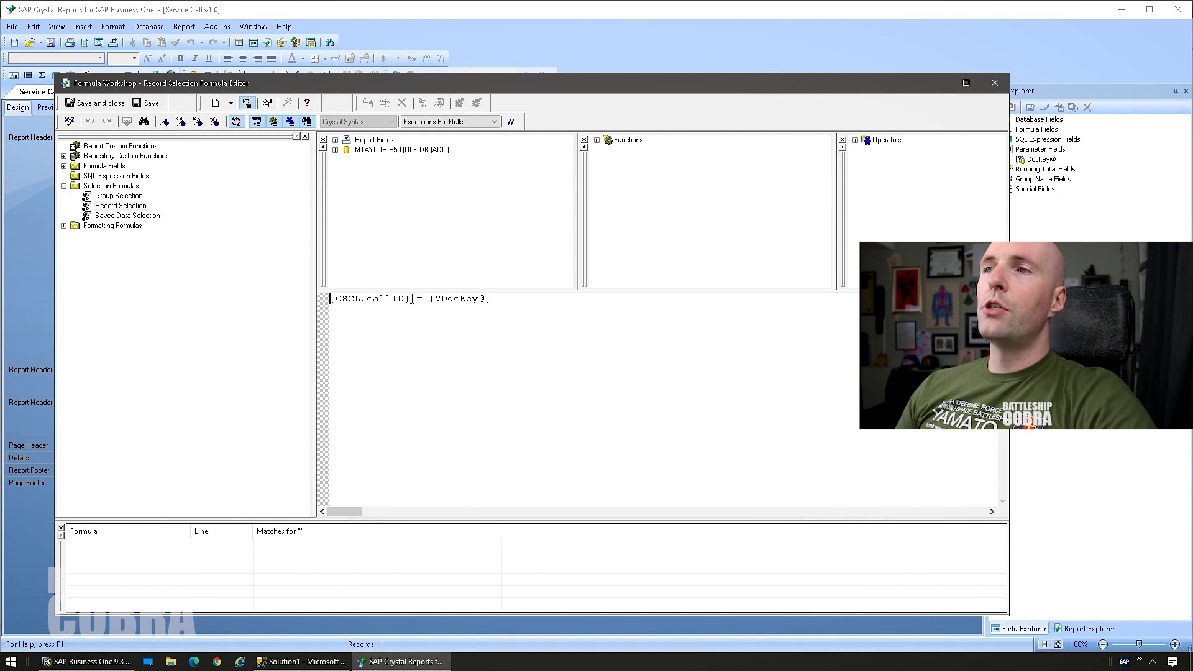
{"action": "left_click", "coordinate": [336, 149]}
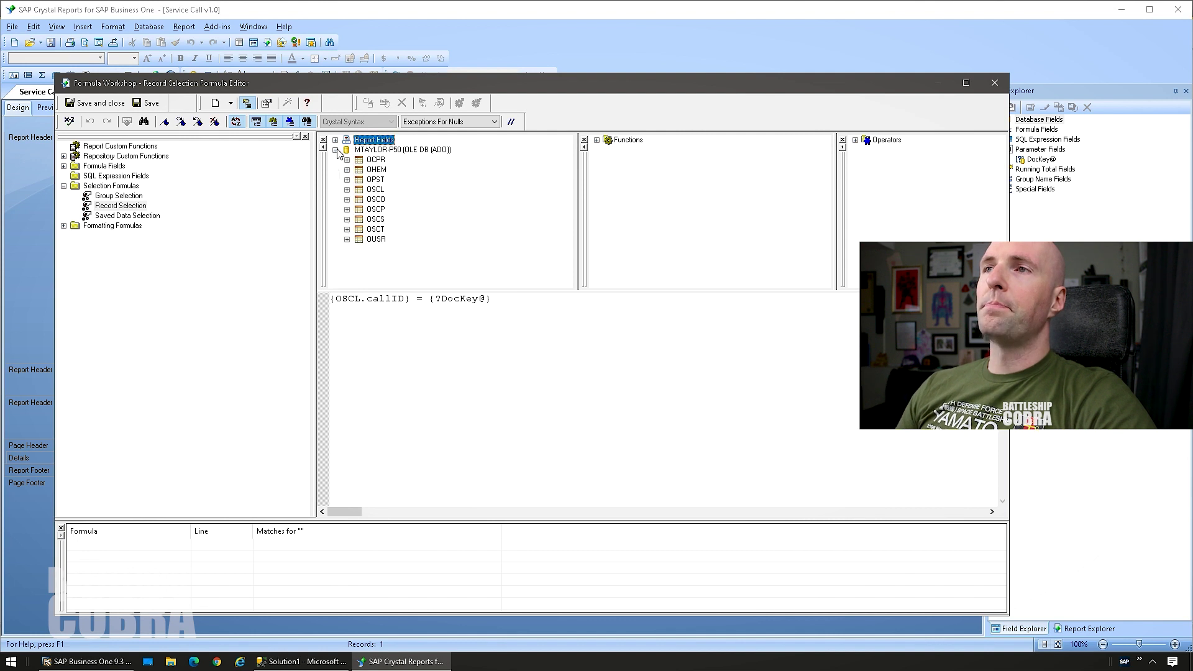
{"action": "left_click", "coordinate": [347, 191]}
{"action": "left_click", "coordinate": [385, 151]}
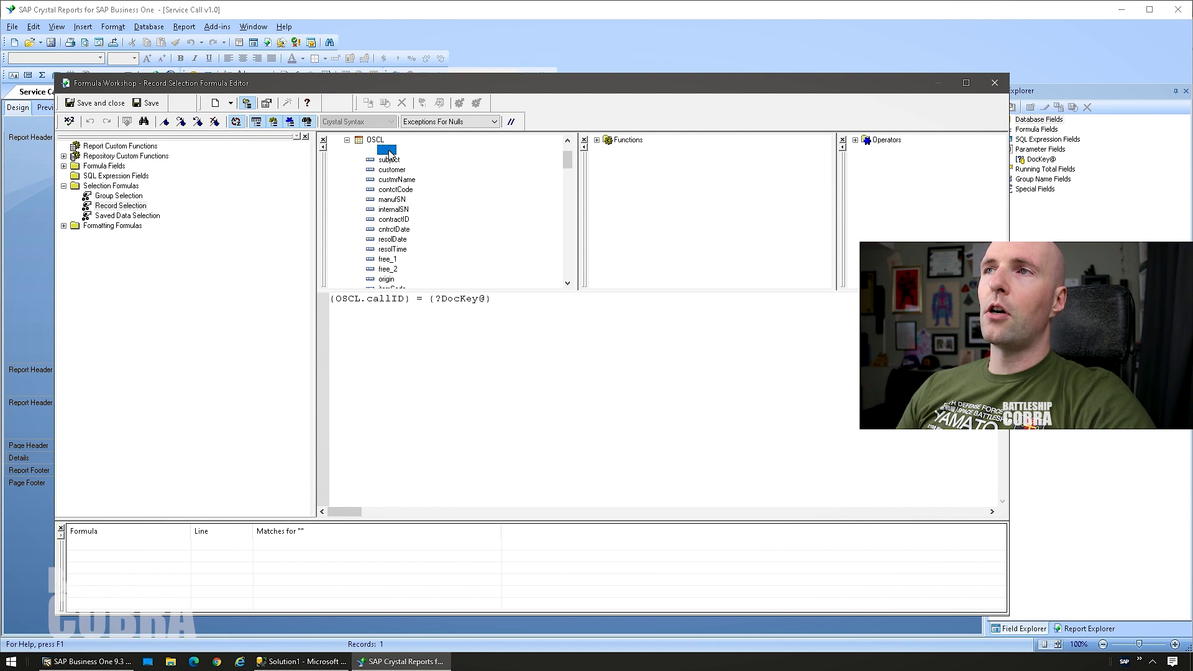
{"action": "left_click_drag", "start_coordinate": [410, 299], "coordinate": [289, 303]}
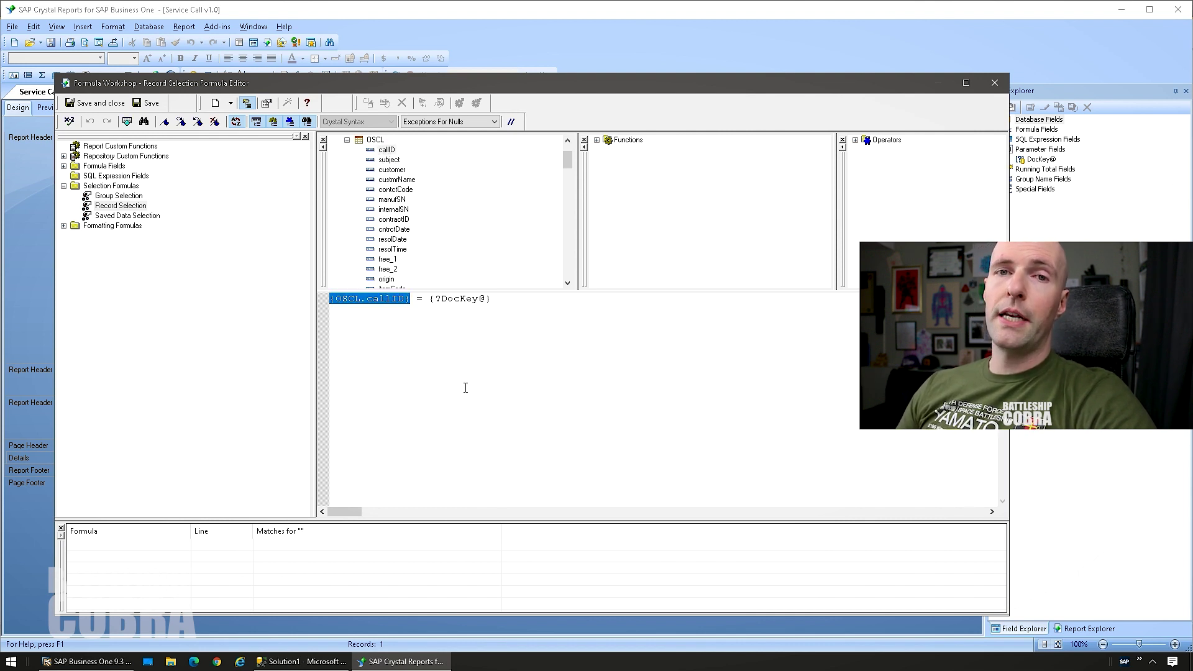
{"action": "left_click_drag", "start_coordinate": [505, 299], "coordinate": [252, 312]}
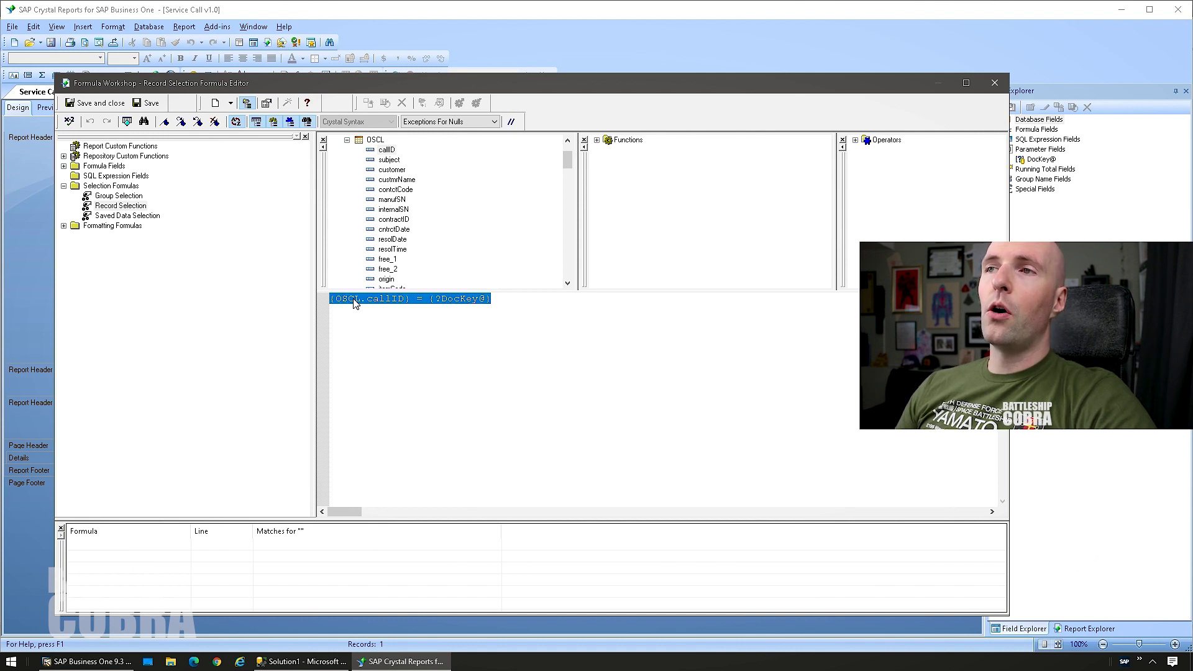
{"action": "left_click", "coordinate": [507, 303]}
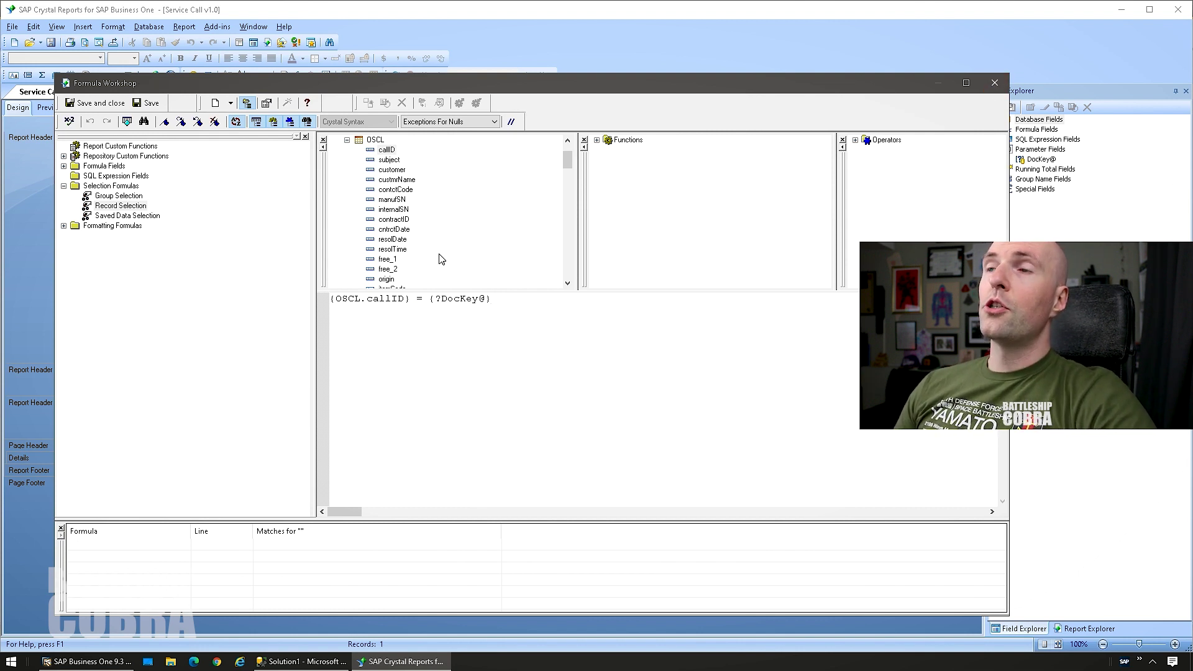
{"action": "key", "text": "alt+c"}
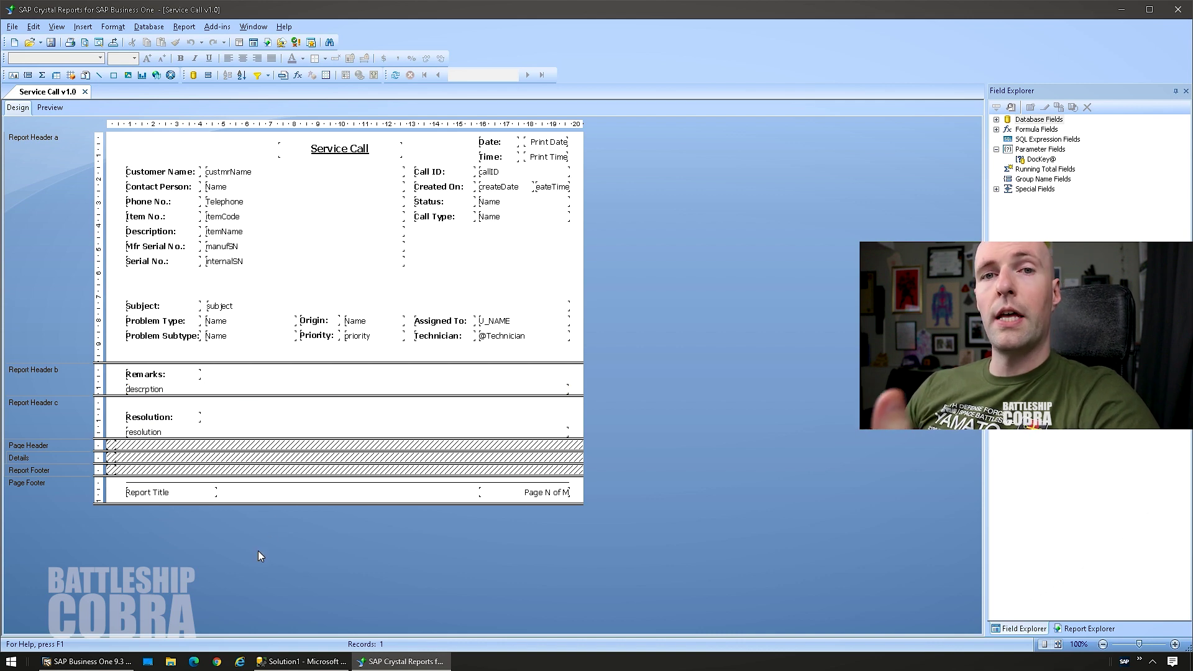
{"action": "left_click", "coordinate": [107, 664]}
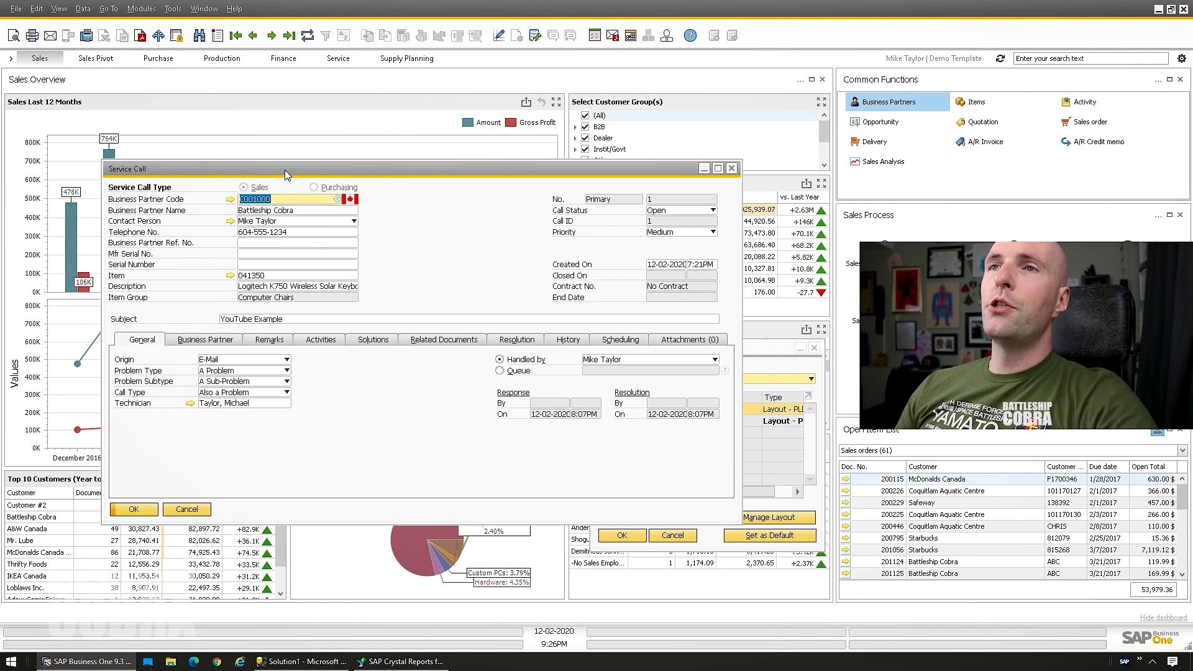
- Start a Query Generator query on the OSCL service calls table
{"action": "left_click_drag", "start_coordinate": [285, 170], "coordinate": [240, 164]}
{"action": "left_click", "coordinate": [173, 8]}
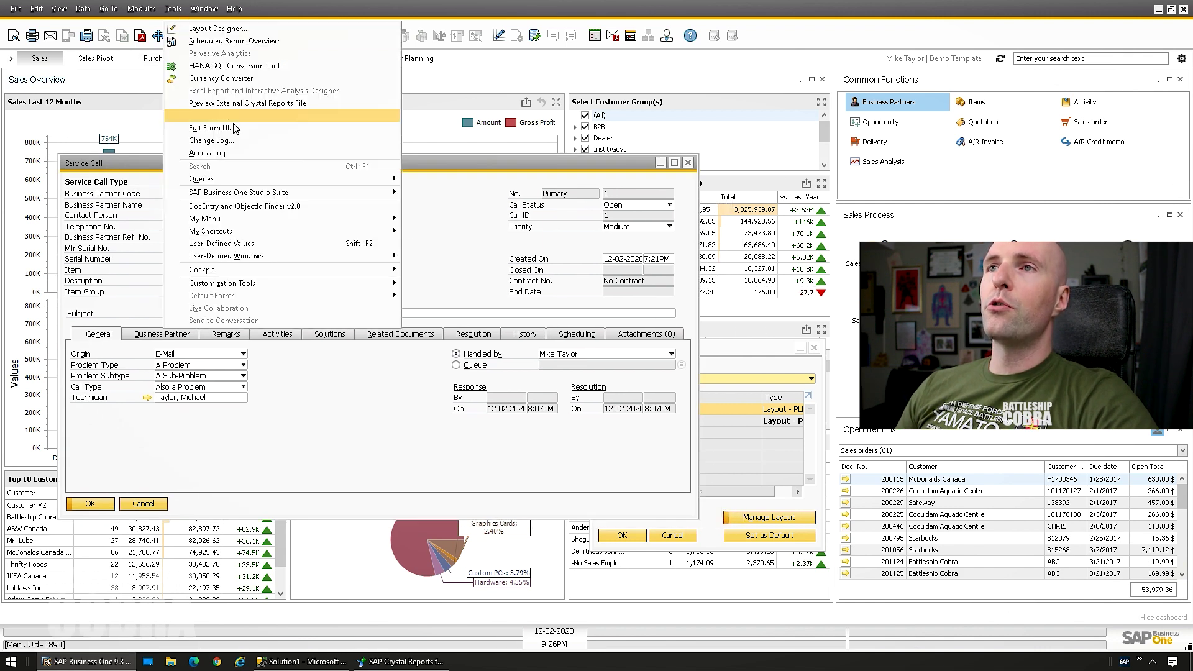
{"action": "mouse_move", "coordinate": [206, 179]}
{"action": "left_click", "coordinate": [441, 195]}
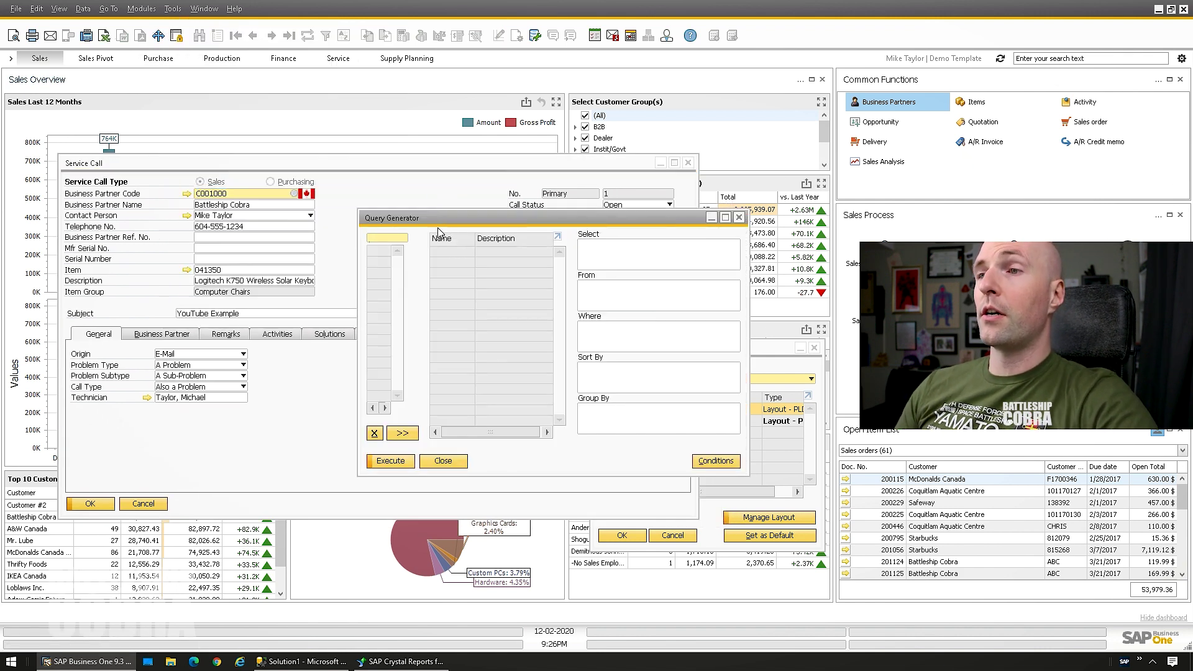
{"action": "type", "text": "oscl"}
{"action": "key", "text": "Tab"}
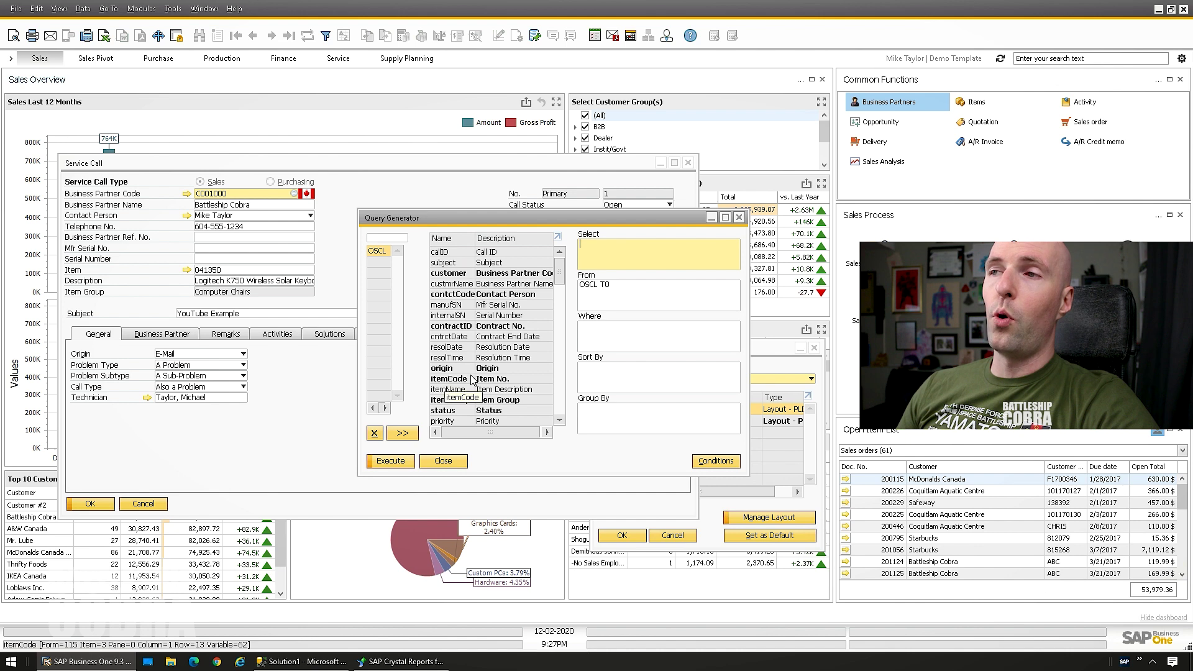
- Join the OSCS status table to OSCL on the status field and check the From clause
{"action": "mouse_move", "coordinate": [449, 221]}
{"action": "left_mouse_down"}
{"action": "mouse_move", "coordinate": [430, 322]}
{"action": "mouse_move", "coordinate": [410, 345]}
{"action": "mouse_move", "coordinate": [450, 243]}
{"action": "left_mouse_up"}
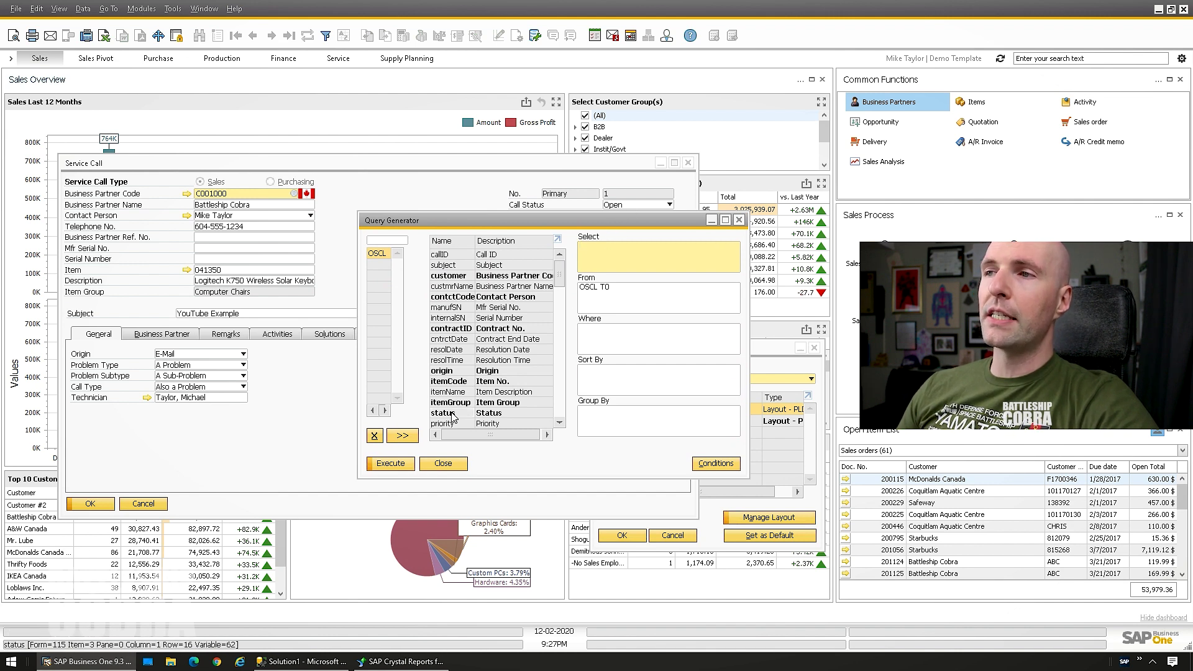
{"action": "left_click_drag", "start_coordinate": [454, 418], "coordinate": [379, 269]}
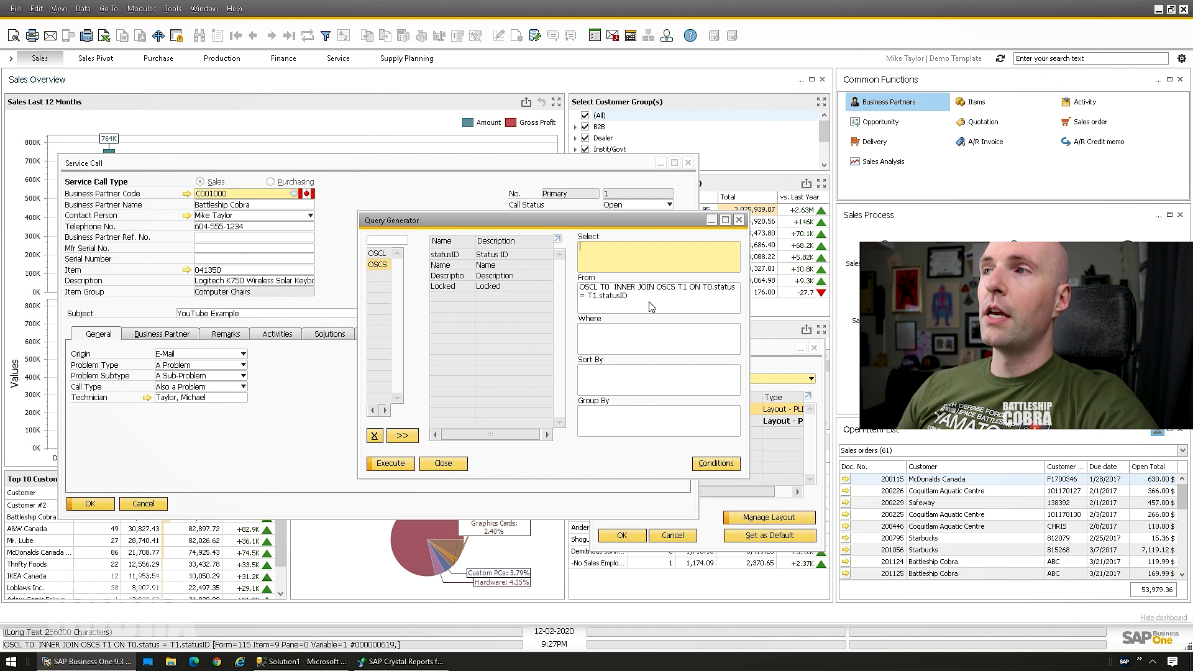
{"action": "key", "text": "Tab"}
{"action": "key", "text": "shift+Tab"}
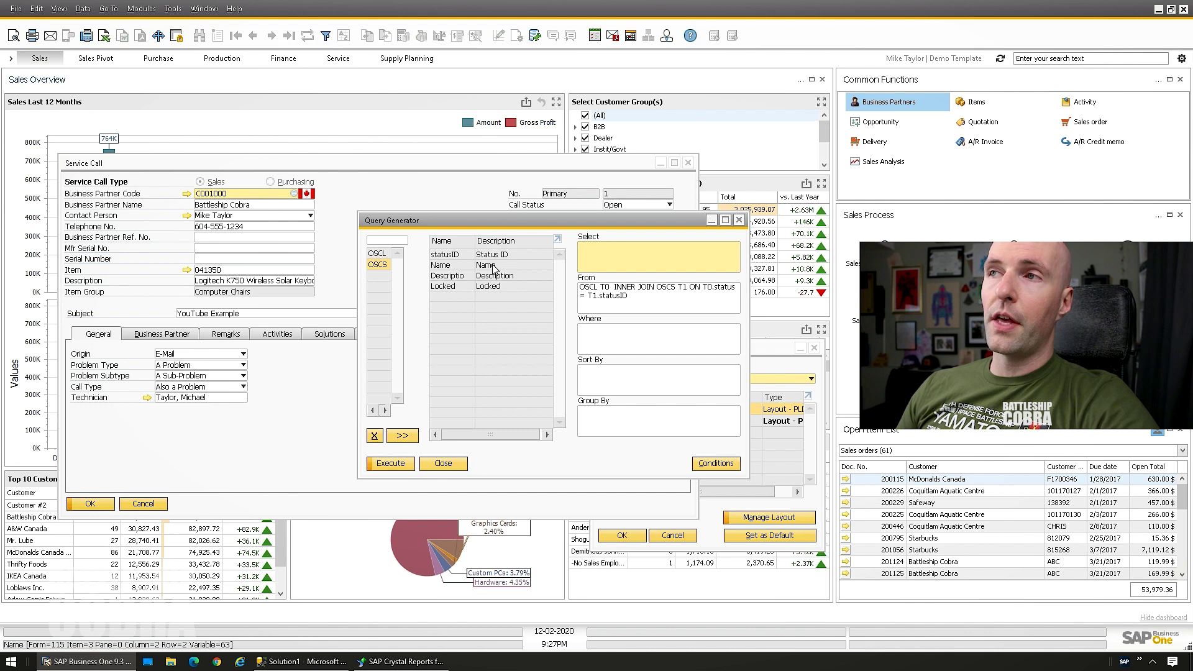
{"action": "left_click", "coordinate": [388, 663]}
- Connect the report to the SAPBusinessObjects database on MTAYLOR-P50 in Database Expert
{"action": "left_click", "coordinate": [149, 27]}
{"action": "left_click", "coordinate": [165, 43]}
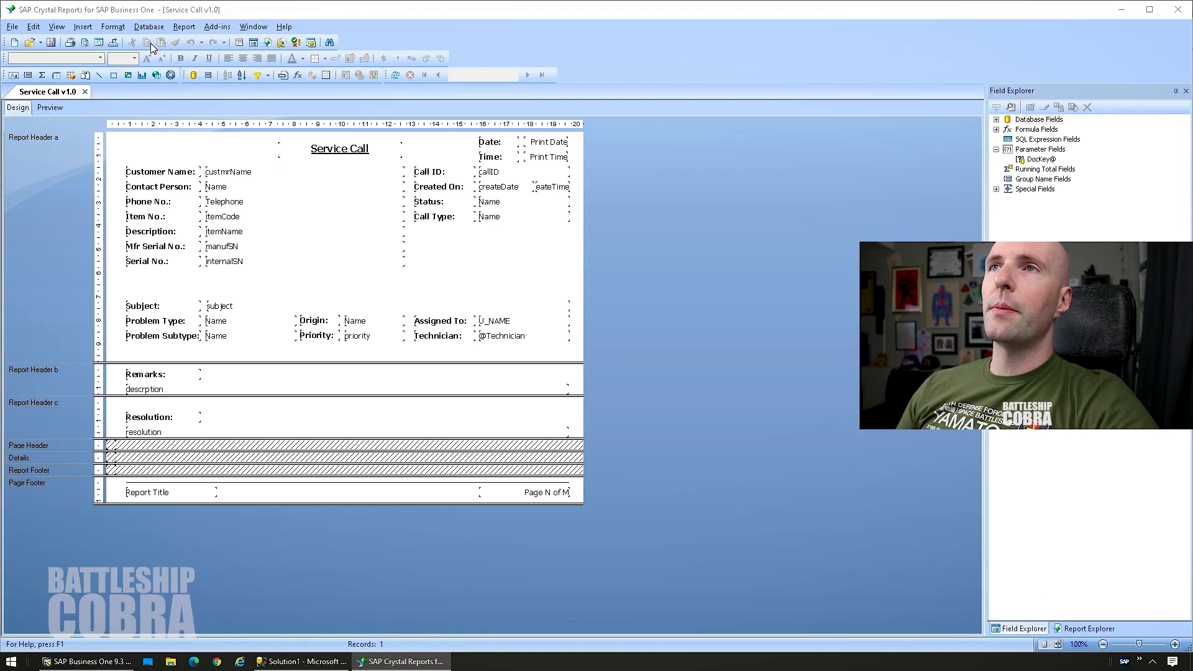
{"action": "double_click", "coordinate": [84, 152]}
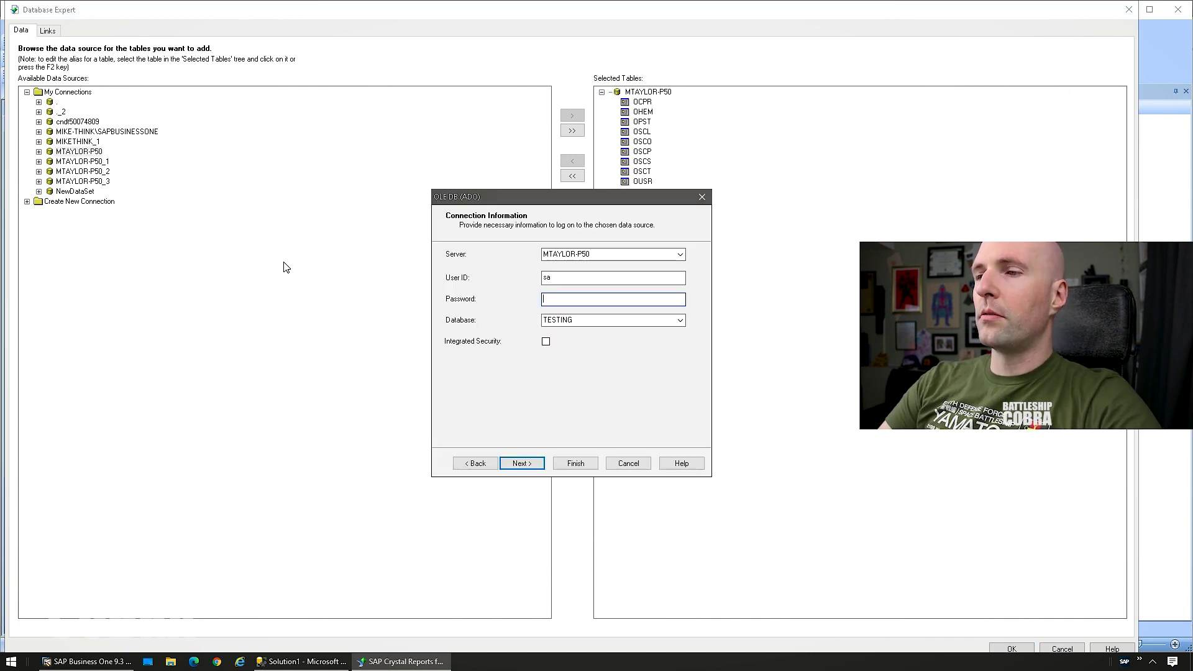
{"action": "type", "text": "••••"}
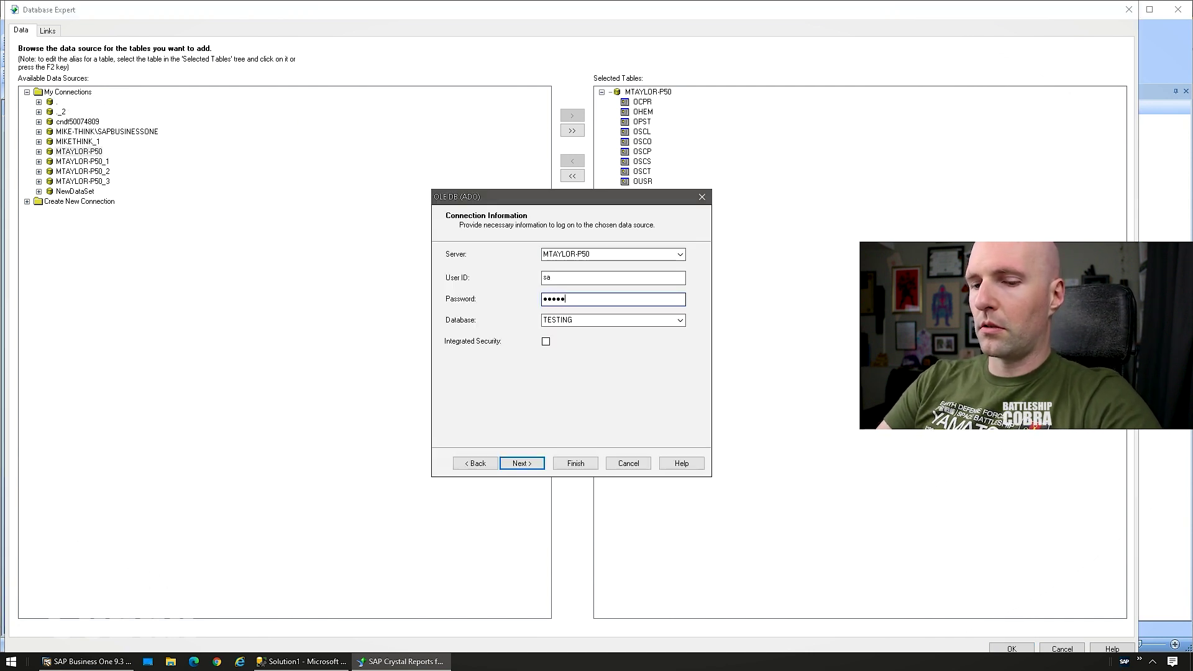
{"action": "type", "text": "••••••"}
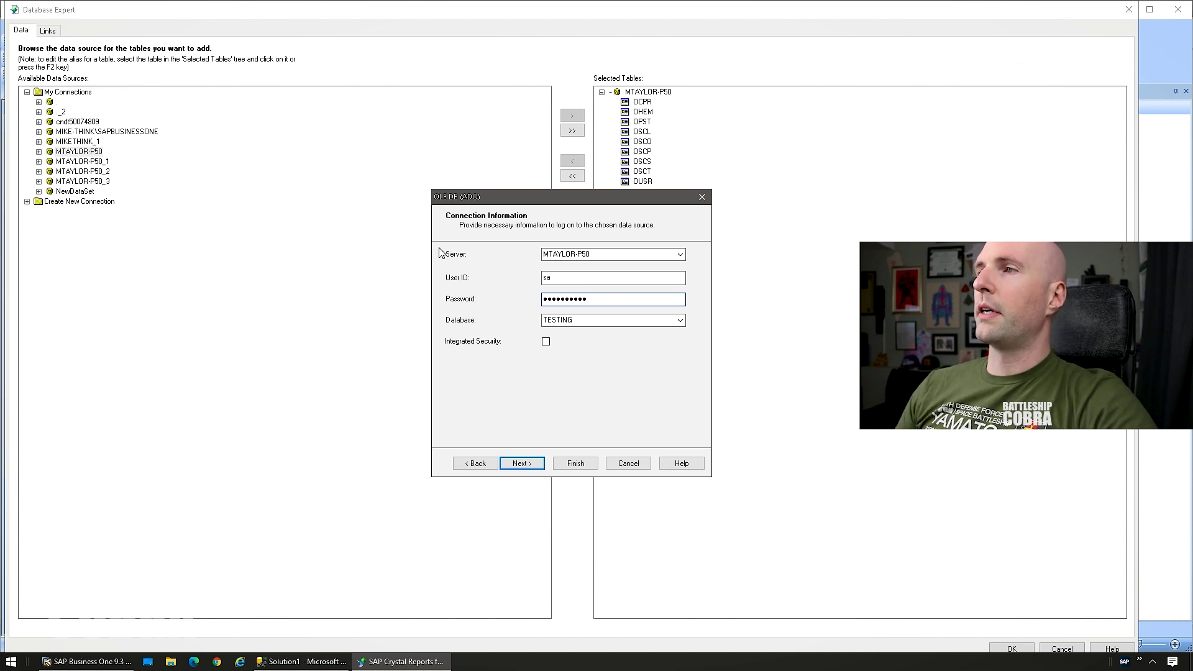
{"action": "left_click", "coordinate": [680, 320]}
{"action": "left_click", "coordinate": [578, 364]}
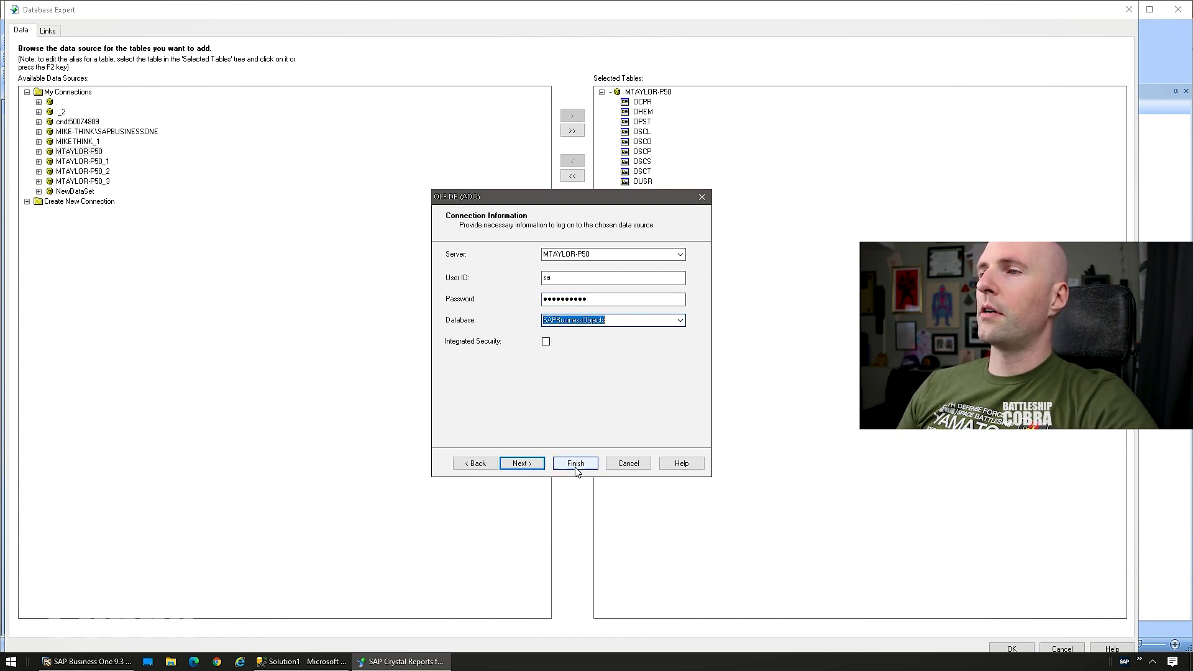
{"action": "left_click", "coordinate": [576, 464]}
- Browse SAPBusinessObjects > dbo > Tables down to the OSCS table, then view the table links
{"action": "double_click", "coordinate": [87, 171]}
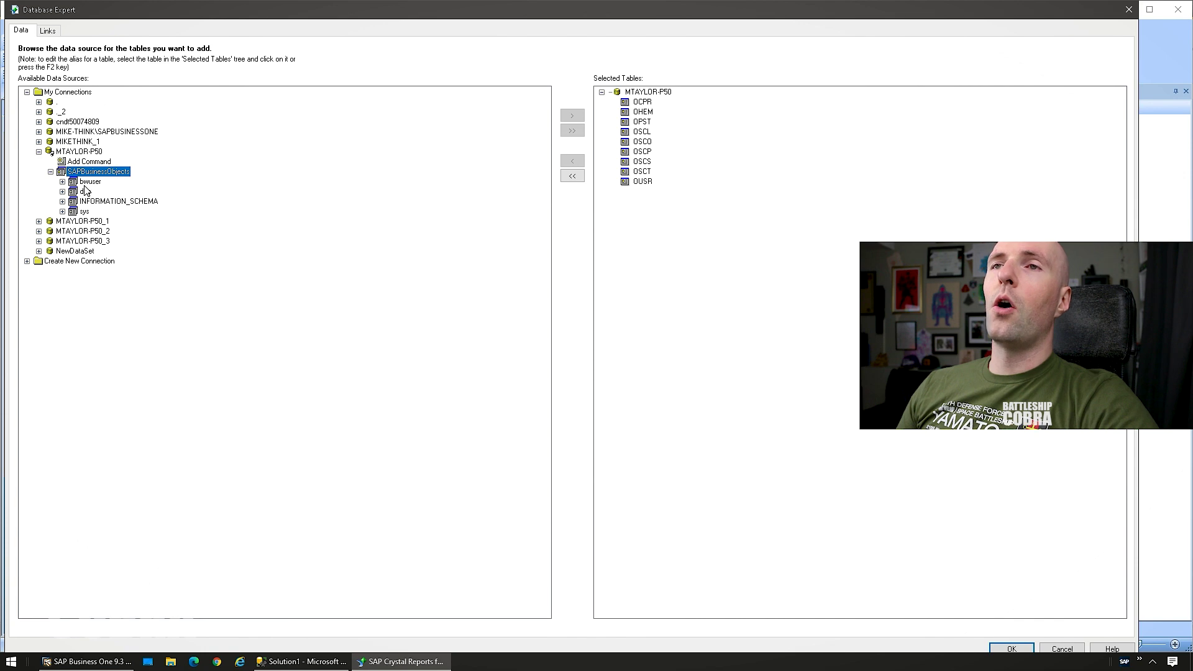
{"action": "left_click", "coordinate": [85, 192]}
{"action": "double_click", "coordinate": [93, 200]}
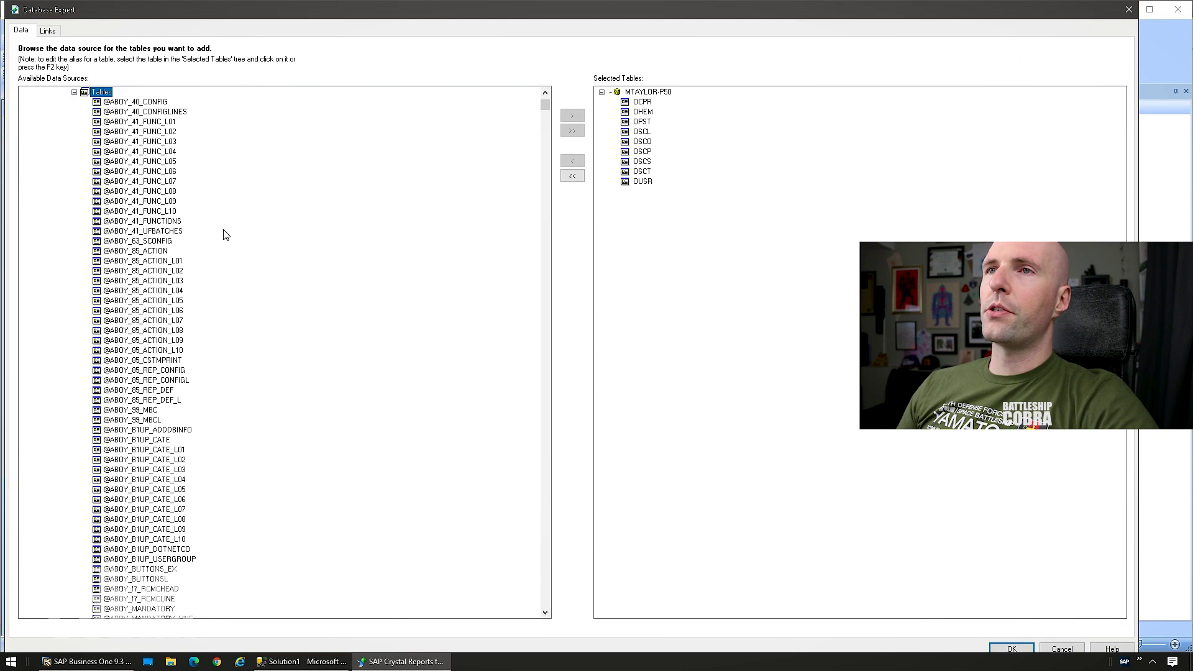
{"action": "left_click", "coordinate": [147, 192]}
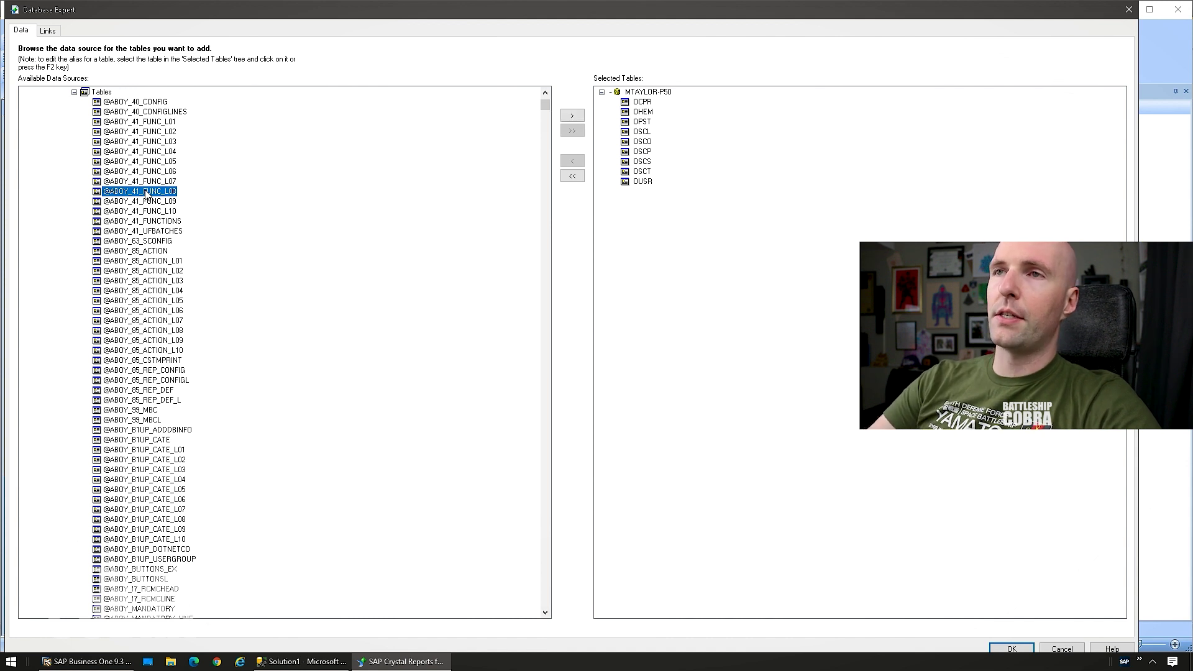
{"action": "type", "text": "osc"}
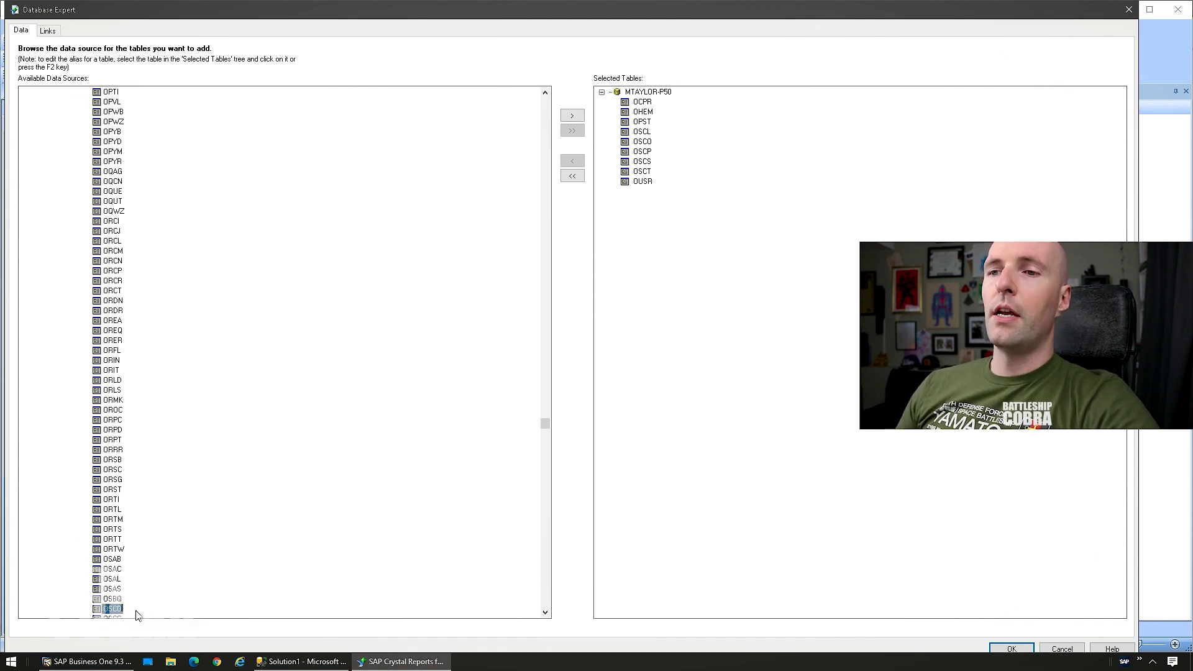
{"action": "type", "text": "s"}
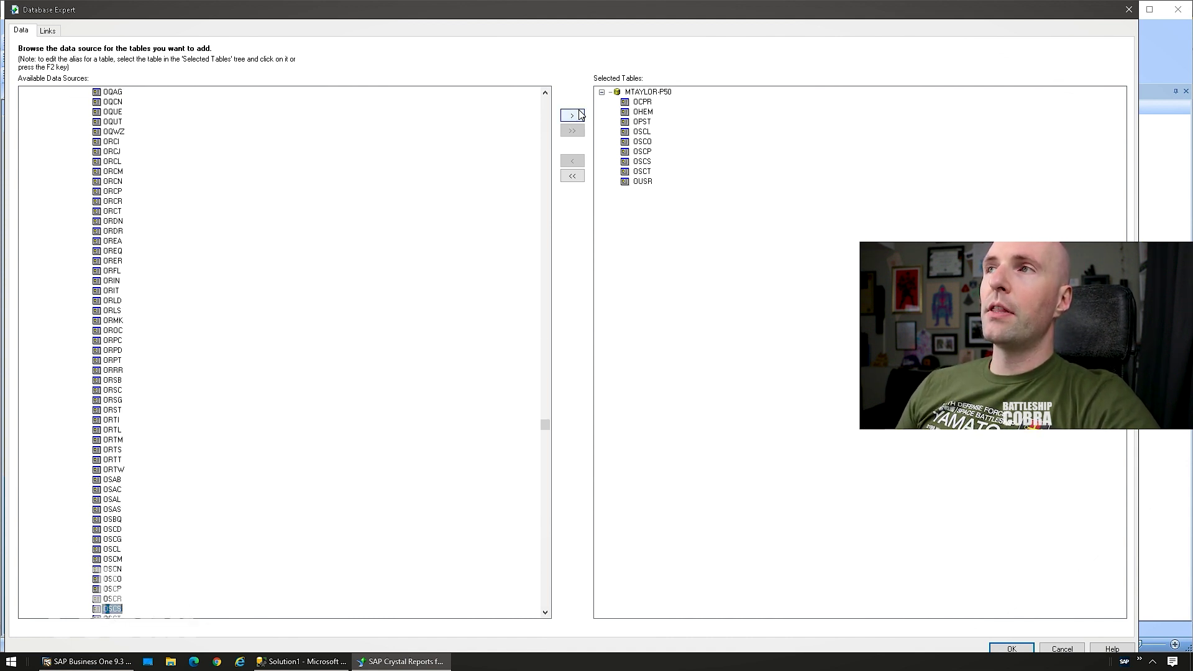
{"action": "left_click", "coordinate": [47, 31]}
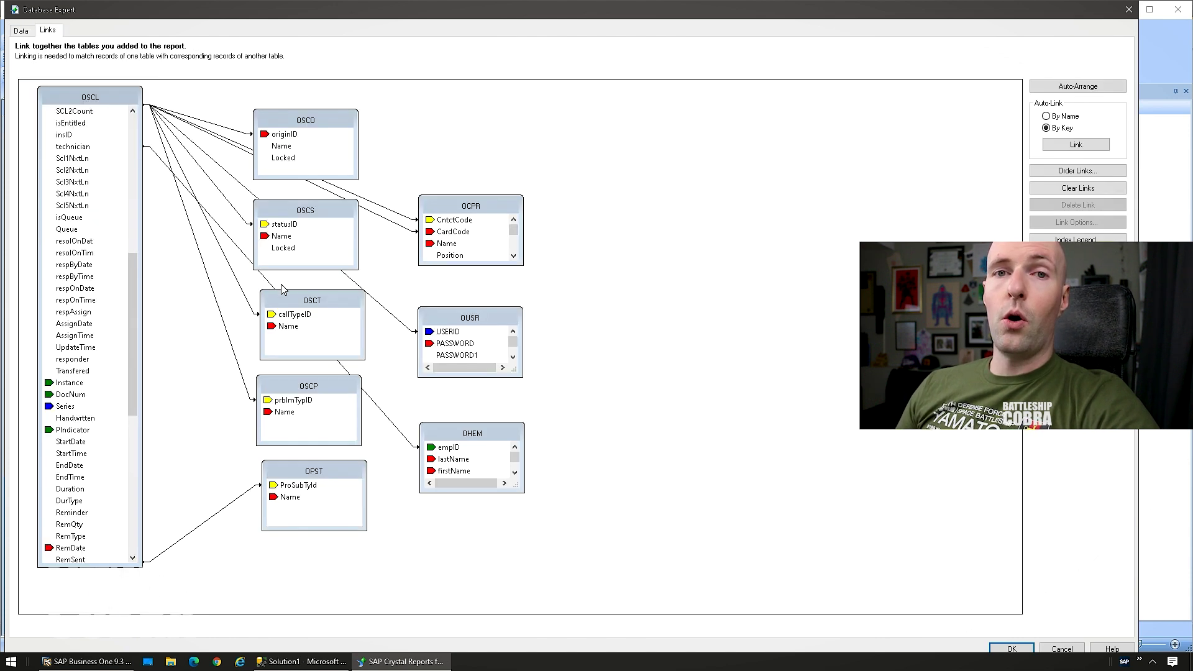
- Verify the OSCL-to-OSCS link on the call status field, accept it, and expand Database Fields
{"action": "left_click", "coordinate": [98, 111]}
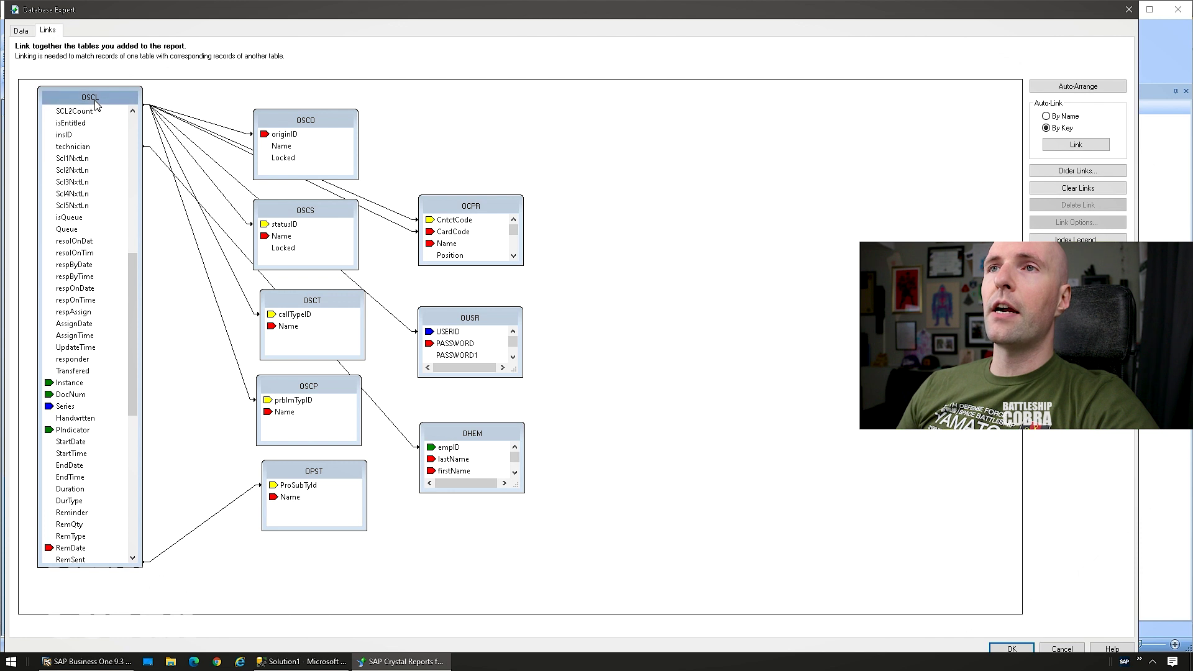
{"action": "left_click_drag", "start_coordinate": [137, 270], "coordinate": [135, 124]}
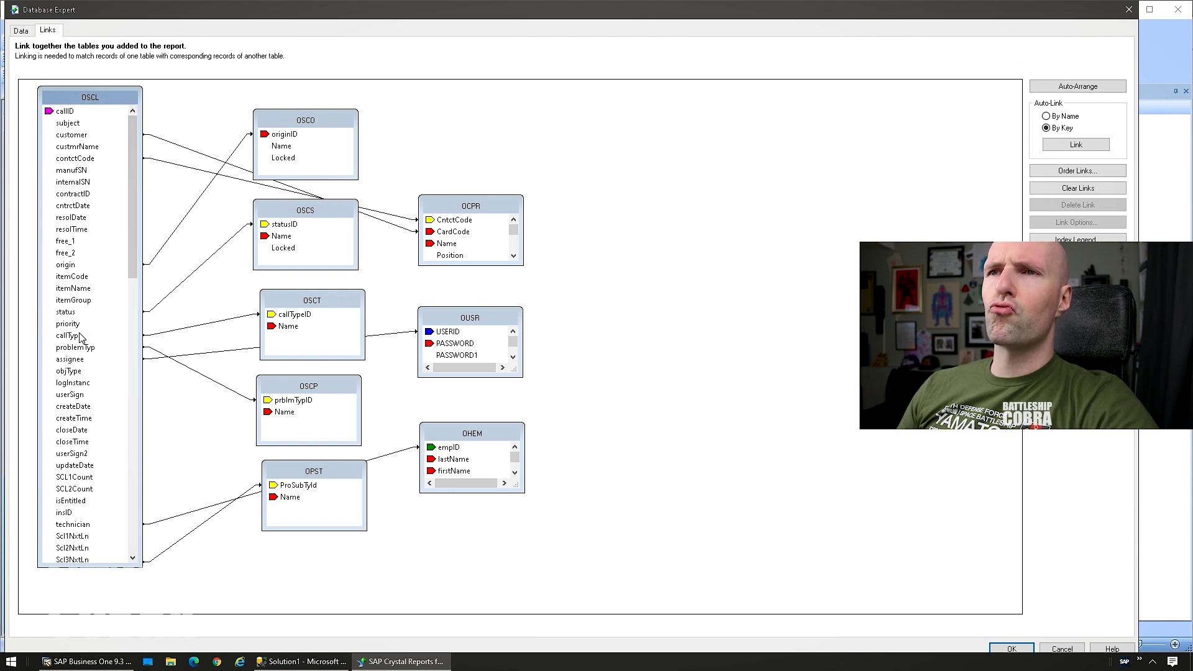
{"action": "left_click", "coordinate": [73, 313]}
{"action": "left_click", "coordinate": [307, 217]}
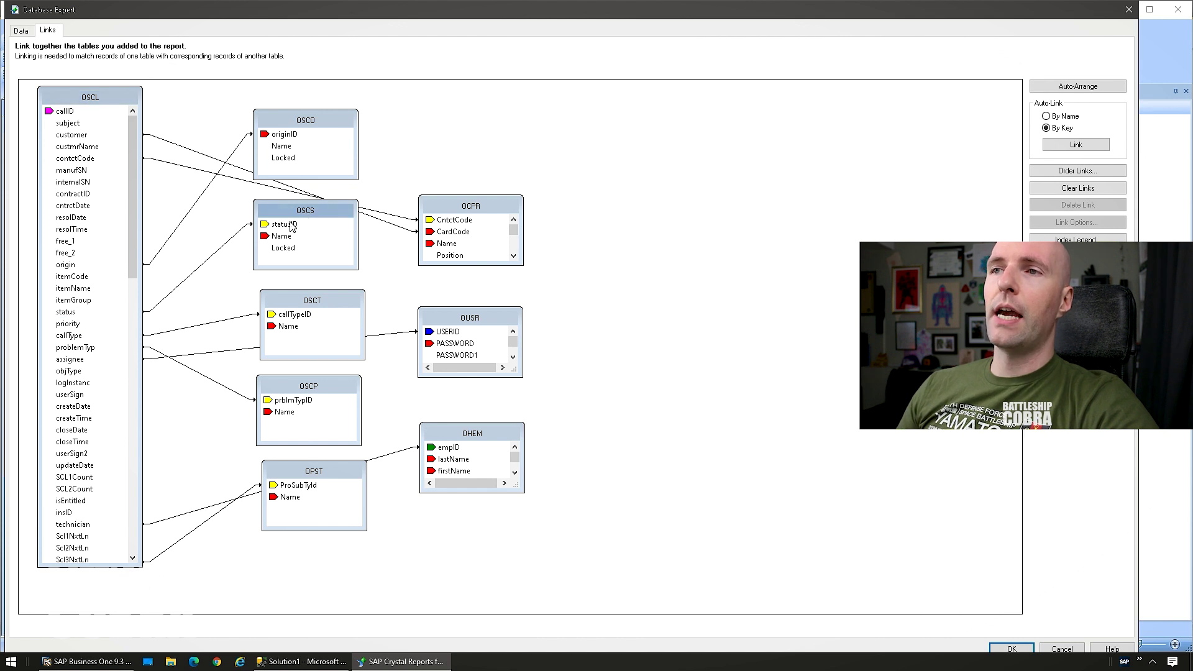
{"action": "left_click", "coordinate": [1057, 649]}
{"action": "left_click", "coordinate": [997, 120]}
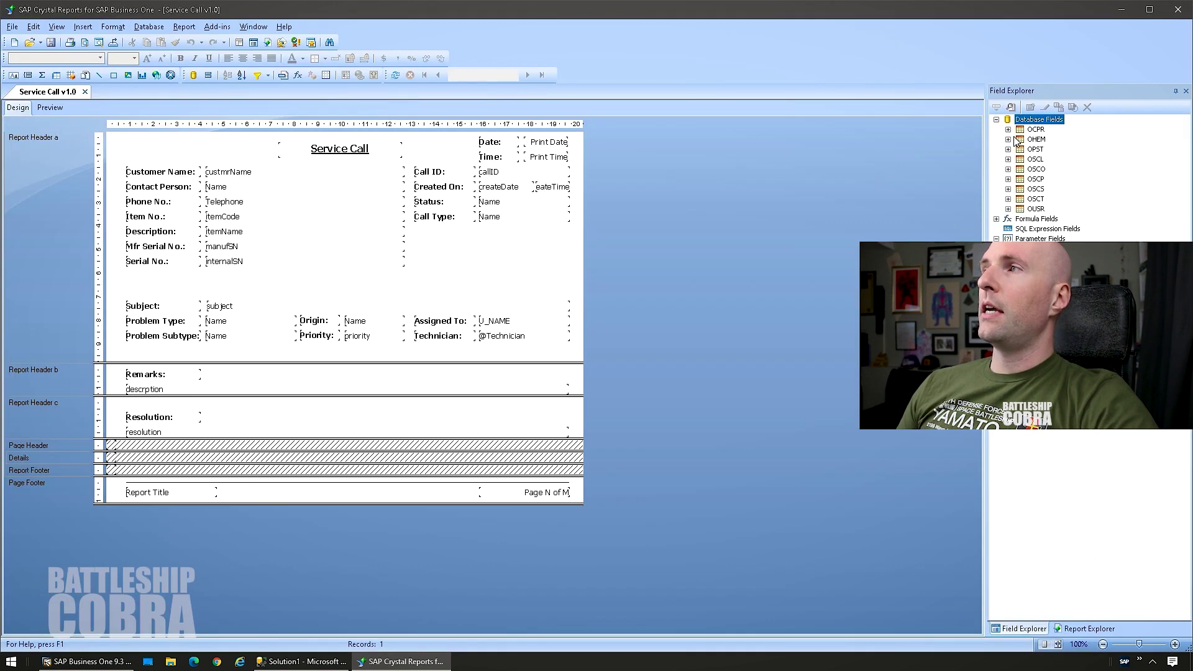
- Place the OSCS Name field in the Status value slot, collapse OSCS, and close the designer
{"action": "left_click", "coordinate": [1009, 190]}
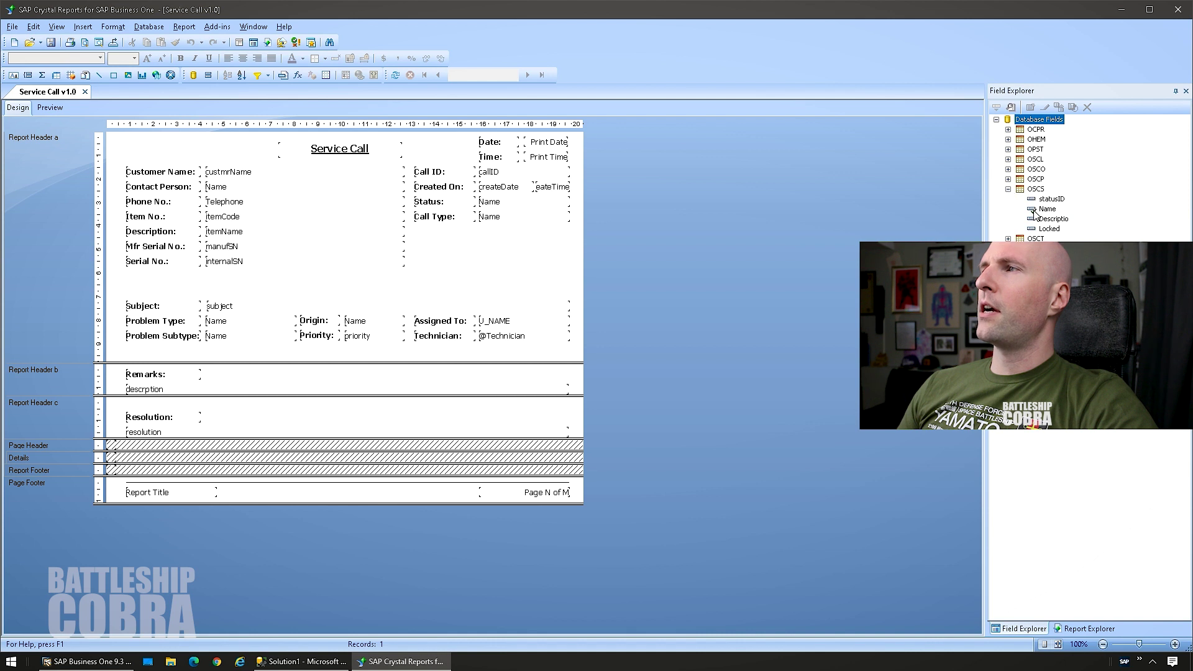
{"action": "left_click", "coordinate": [1049, 211]}
{"action": "left_click_drag", "start_coordinate": [1048, 209], "coordinate": [481, 203]}
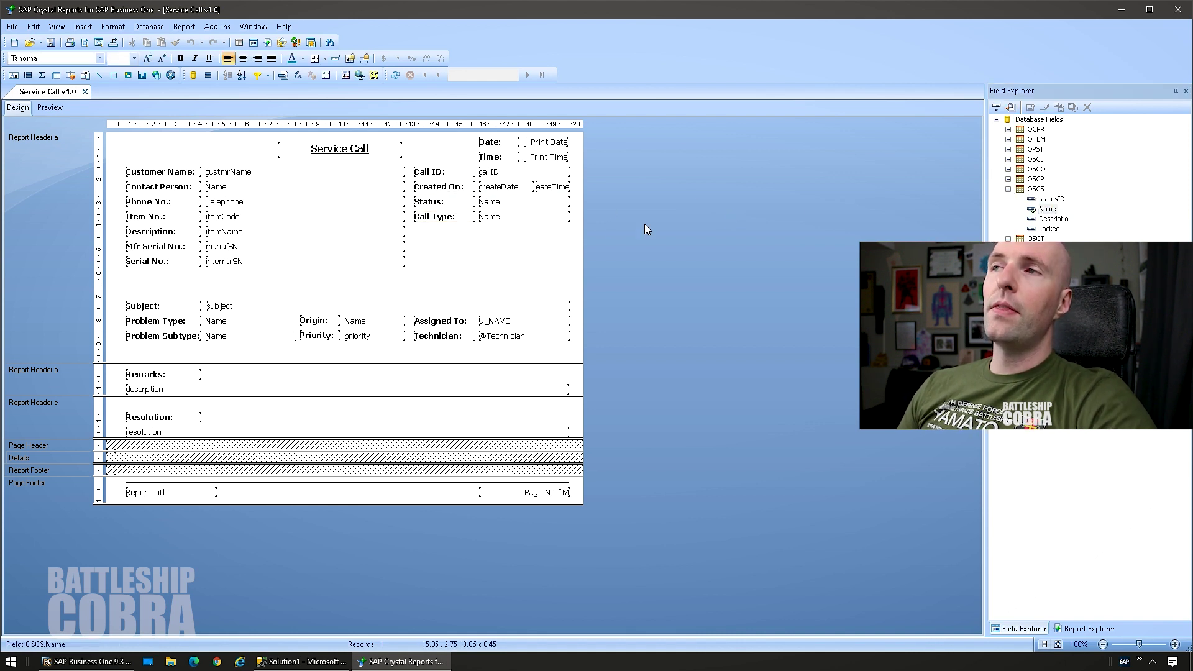
{"action": "left_click", "coordinate": [685, 262]}
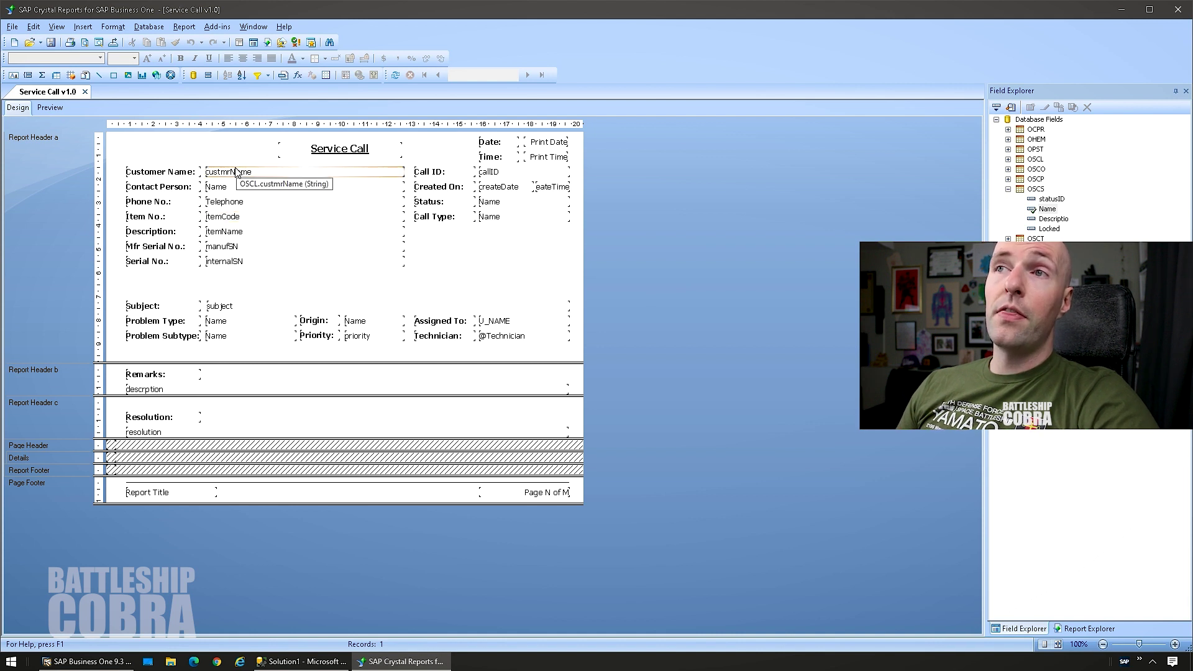
{"action": "left_click", "coordinate": [1009, 189]}
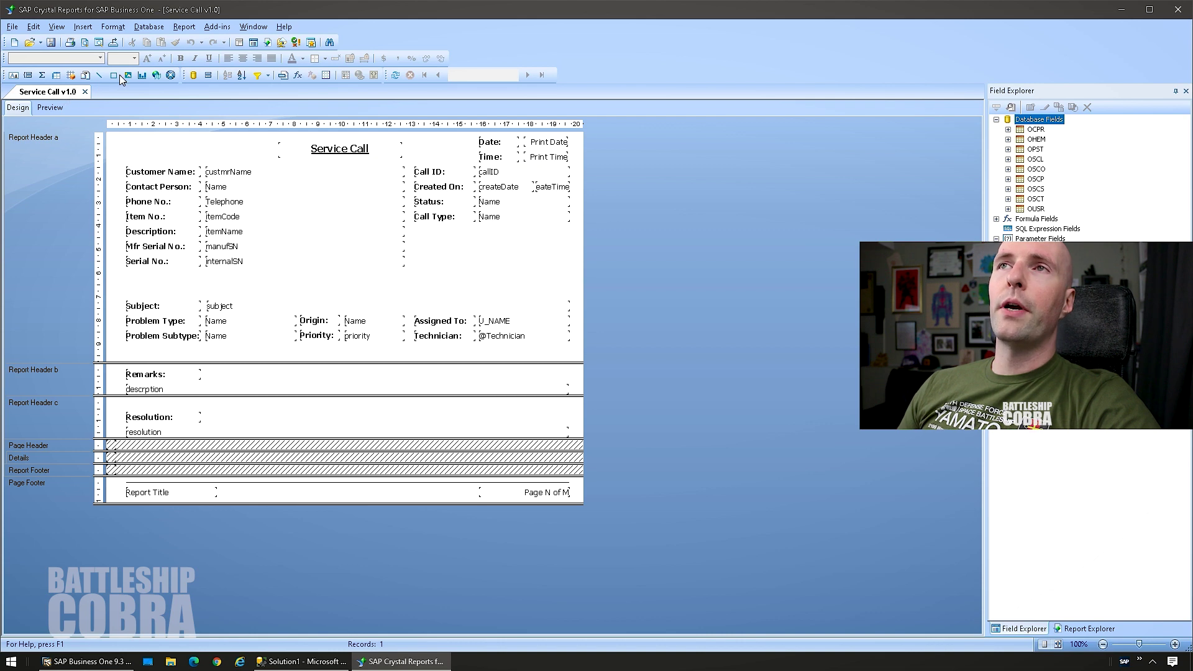
{"action": "left_click", "coordinate": [1180, 10]}
- Discard the layout changes, close Query Generator, and preview the service call with the Service Call printout
{"action": "left_click", "coordinate": [626, 370]}
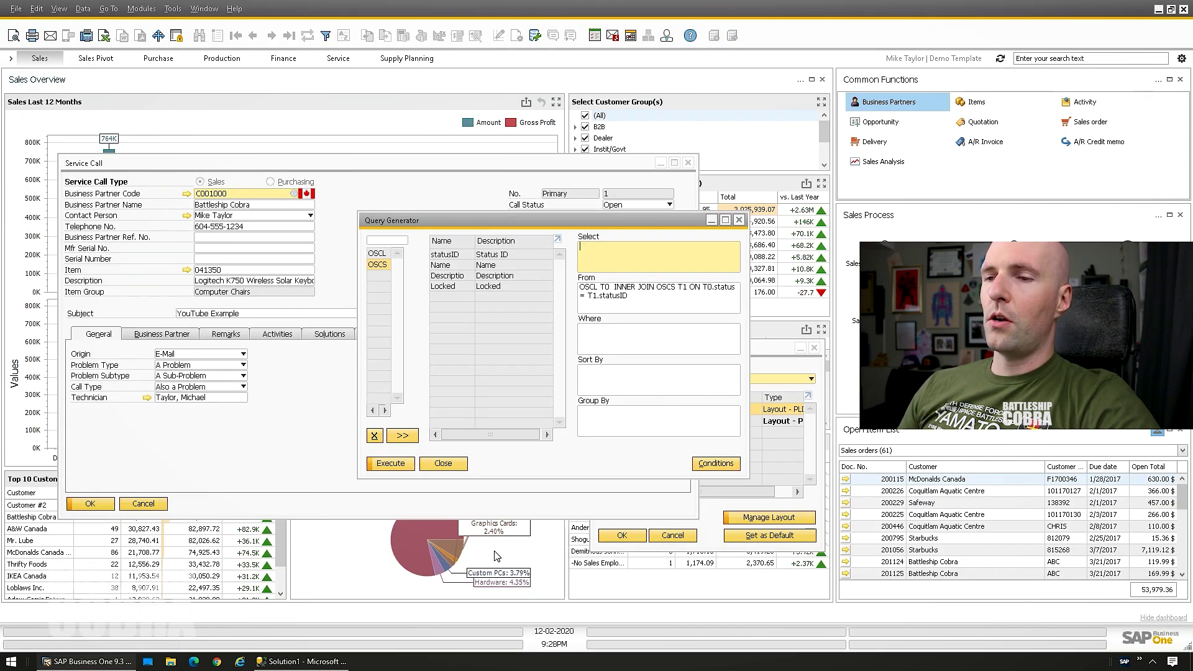
{"action": "left_click", "coordinate": [454, 469]}
{"action": "left_click", "coordinate": [814, 348]}
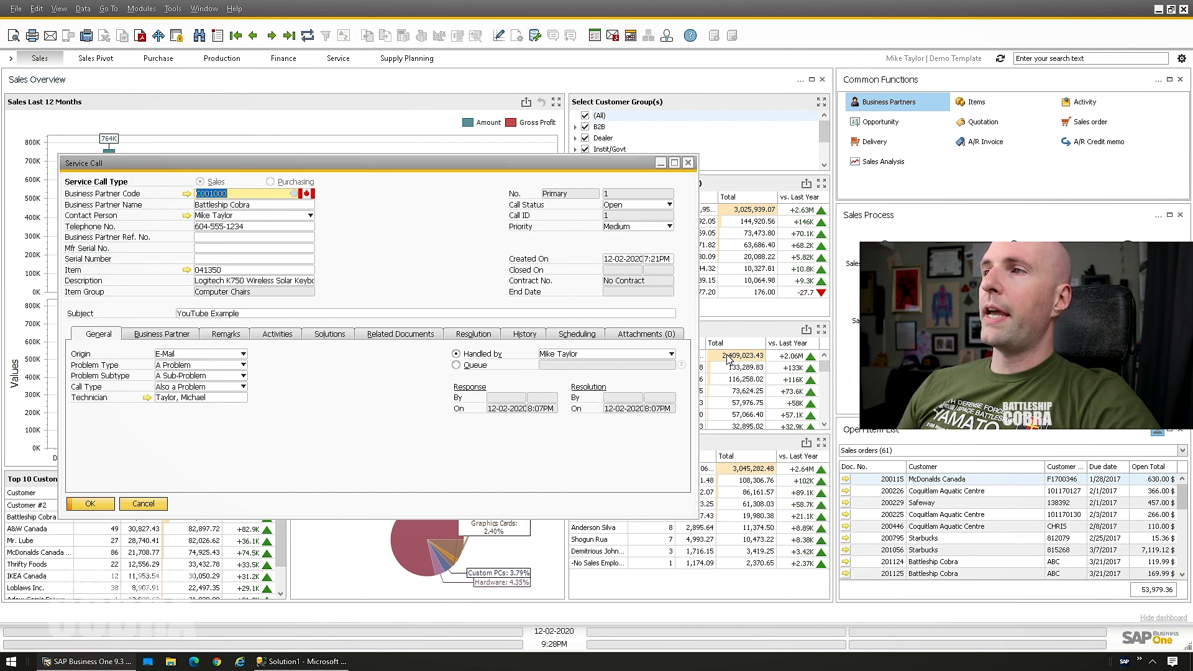
{"action": "left_click", "coordinate": [499, 35]}
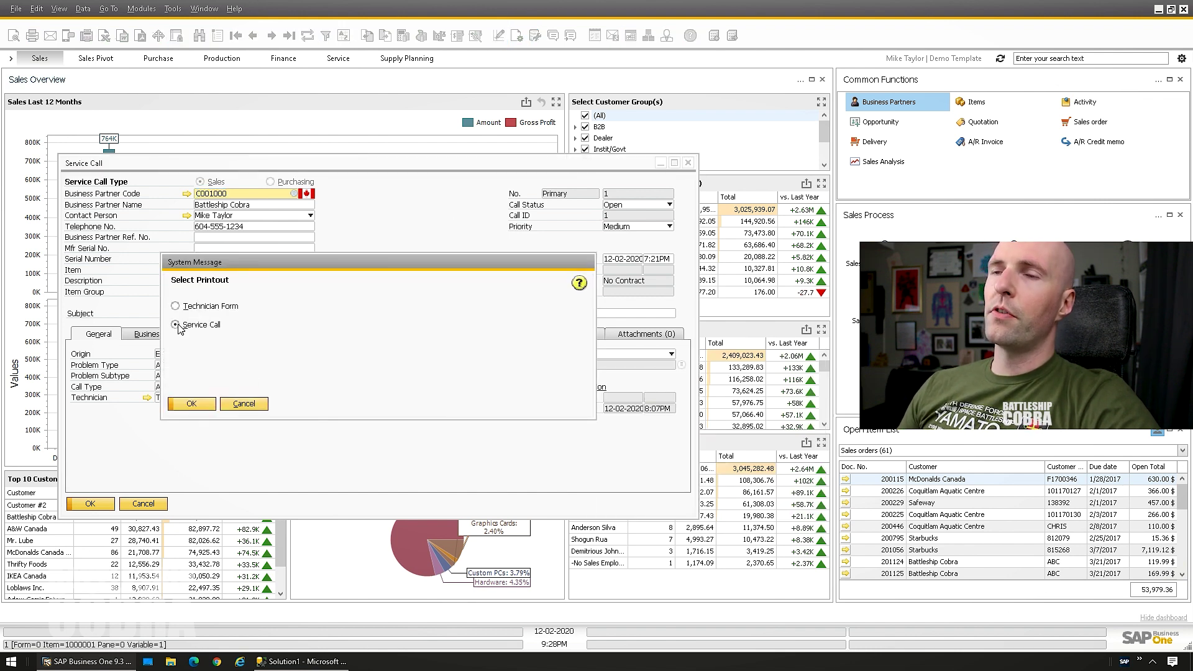
{"action": "left_click", "coordinate": [196, 404]}
- Open the layout manager for Service Call layouts and start importing a new layout
{"action": "left_click", "coordinate": [658, 408]}
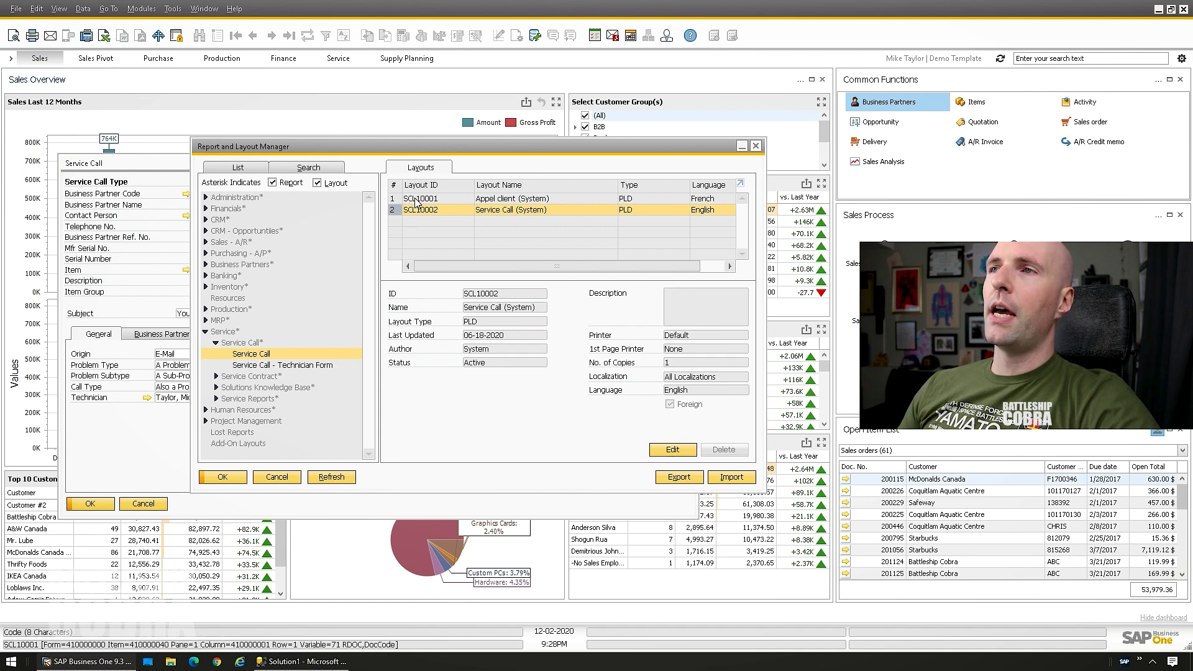
{"action": "left_click_drag", "start_coordinate": [446, 146], "coordinate": [494, 143]}
{"action": "left_click", "coordinate": [552, 241]}
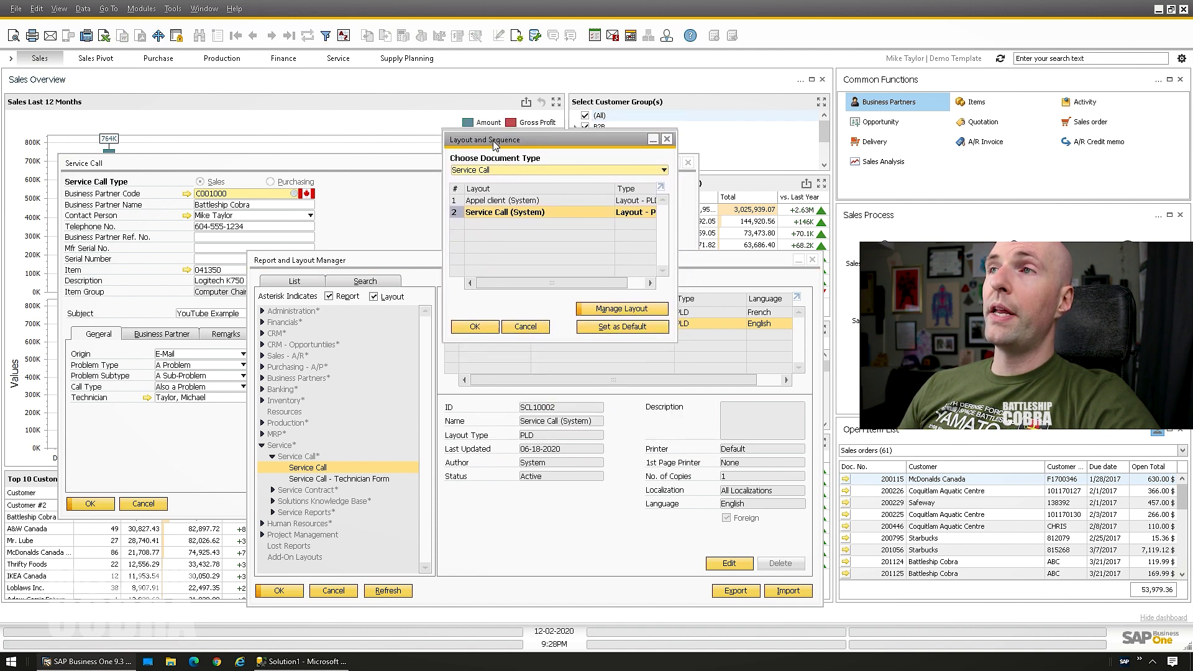
{"action": "left_click", "coordinate": [490, 171]}
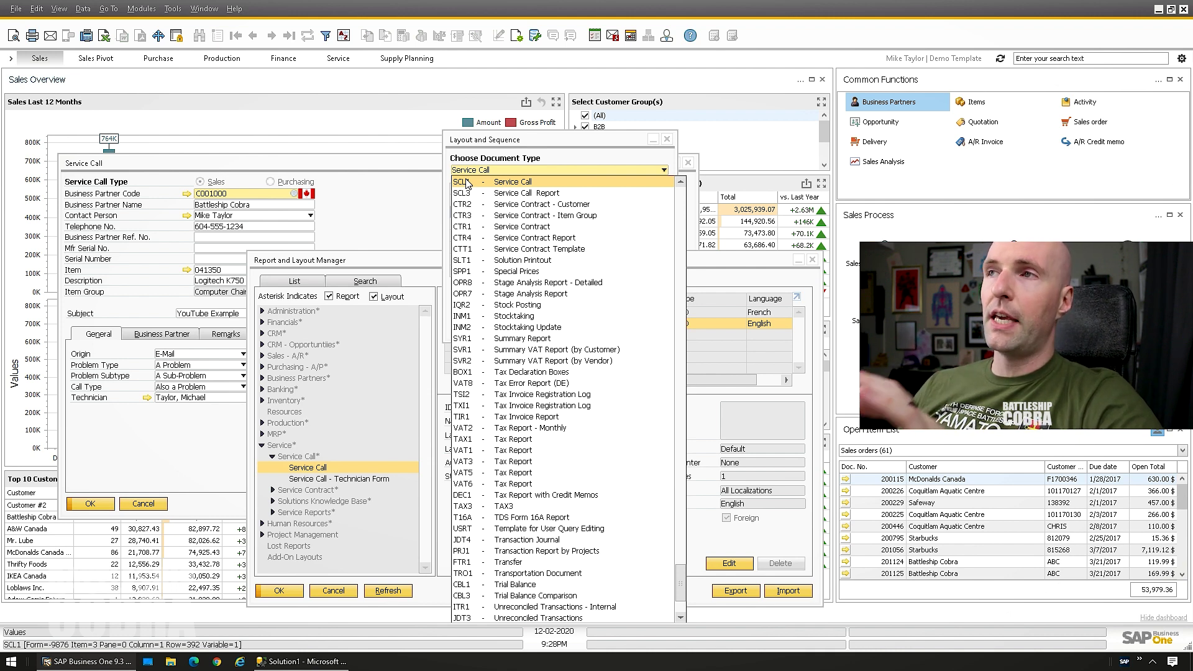
{"action": "left_click", "coordinate": [503, 156]}
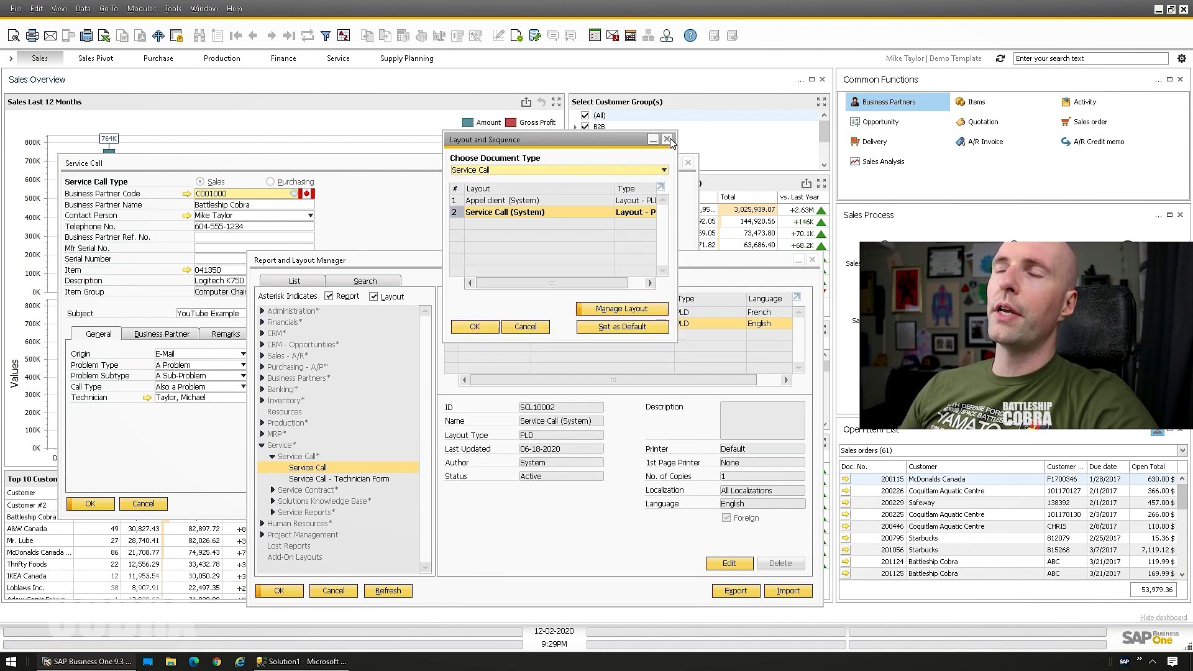
{"action": "left_click", "coordinate": [669, 138]}
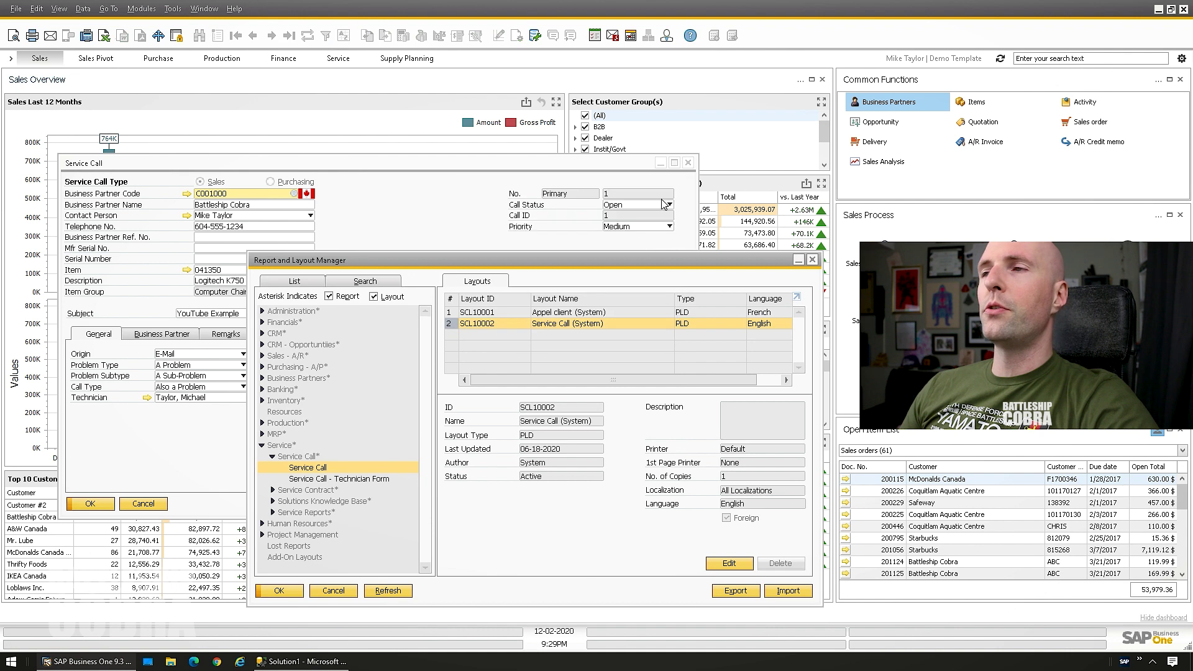
{"action": "left_click", "coordinate": [788, 591]}
- Import SCL1 - Service Call.rpt from the Desktop as the Service Call v1.0 layout for Service Call
{"action": "left_click", "coordinate": [765, 478]}
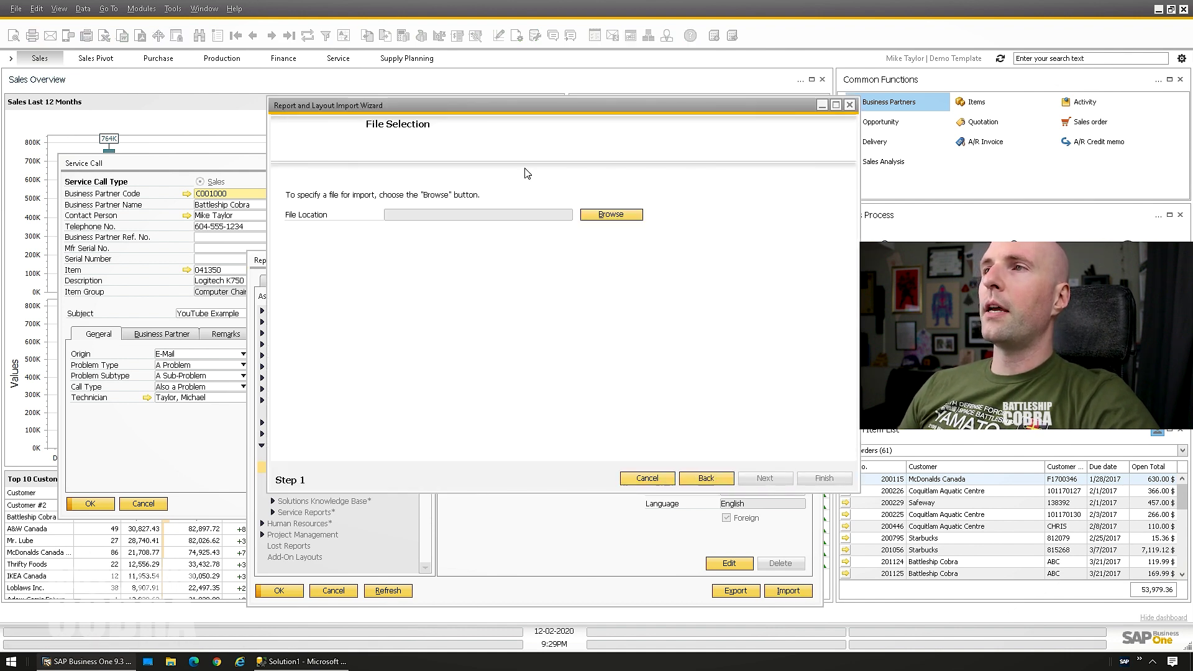
{"action": "left_click", "coordinate": [598, 215]}
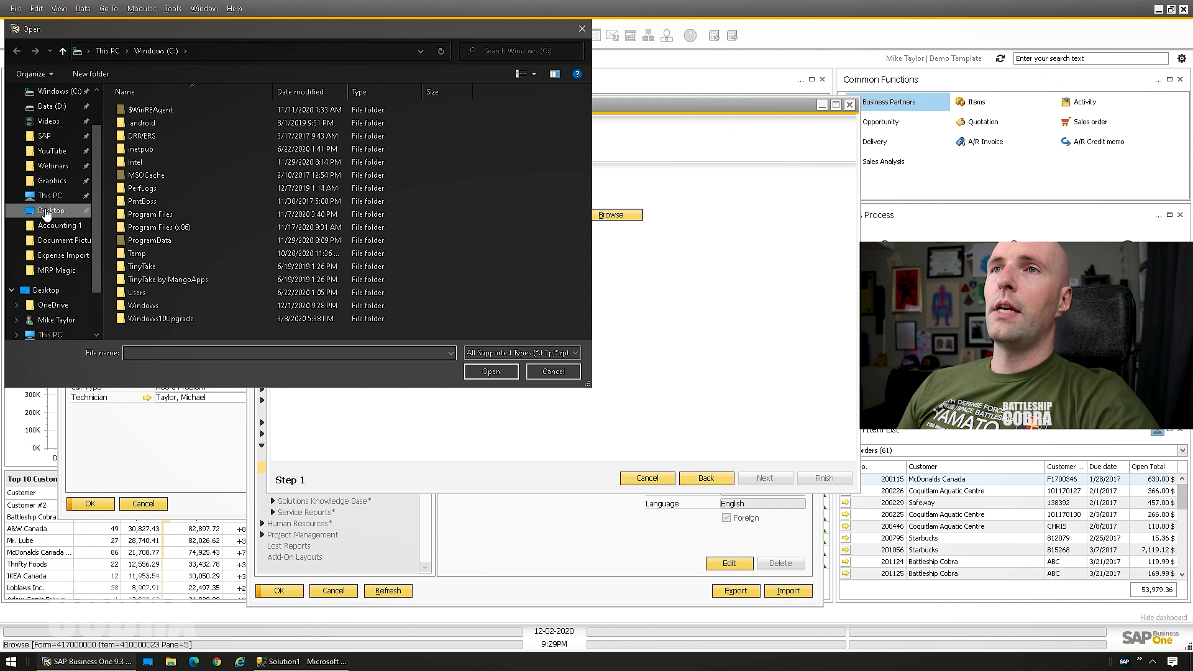
{"action": "left_click", "coordinate": [47, 211]}
{"action": "double_click", "coordinate": [283, 127]}
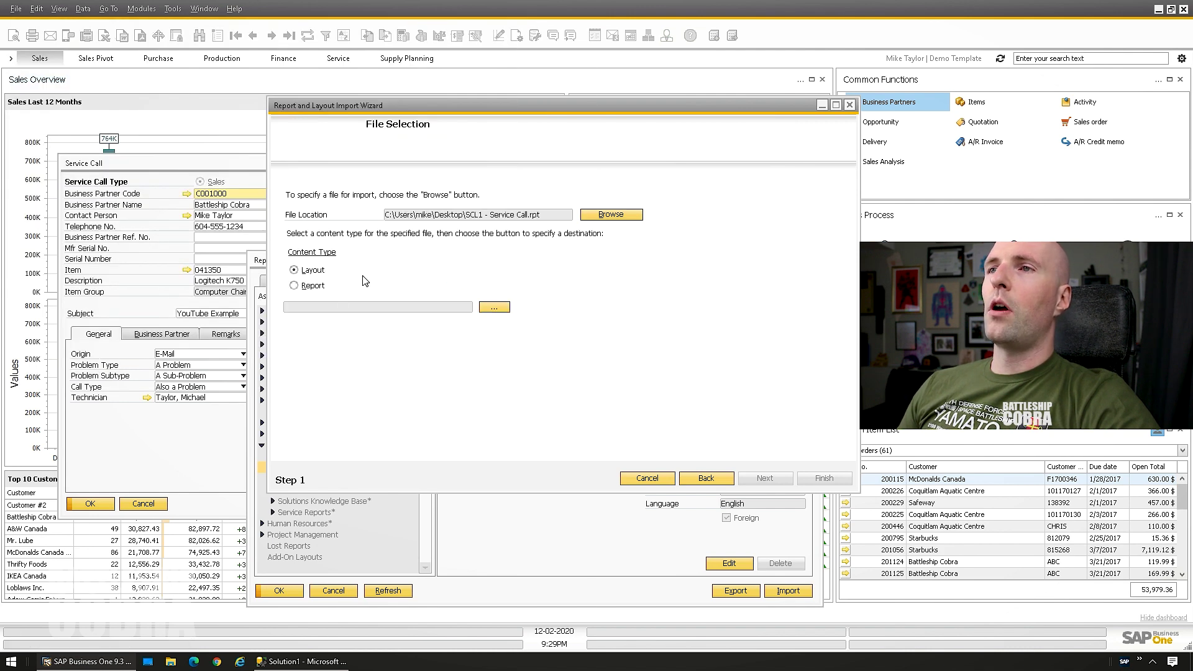
{"action": "left_click", "coordinate": [505, 311]}
{"action": "type", "text": "scl1"}
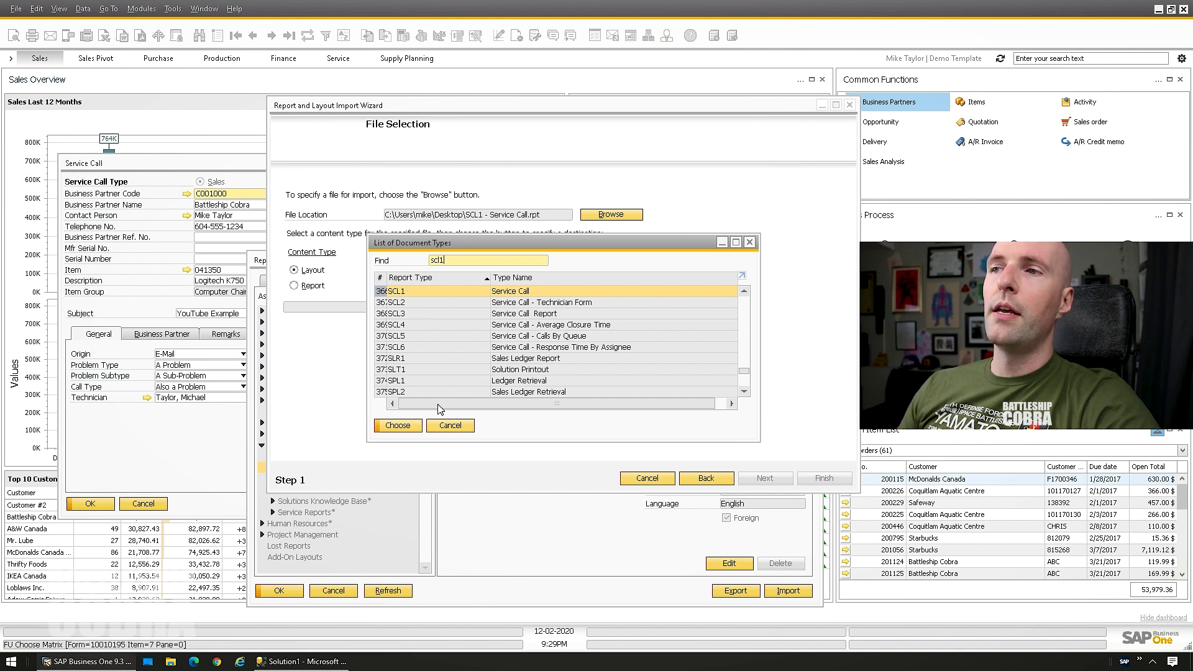
{"action": "left_click", "coordinate": [401, 427]}
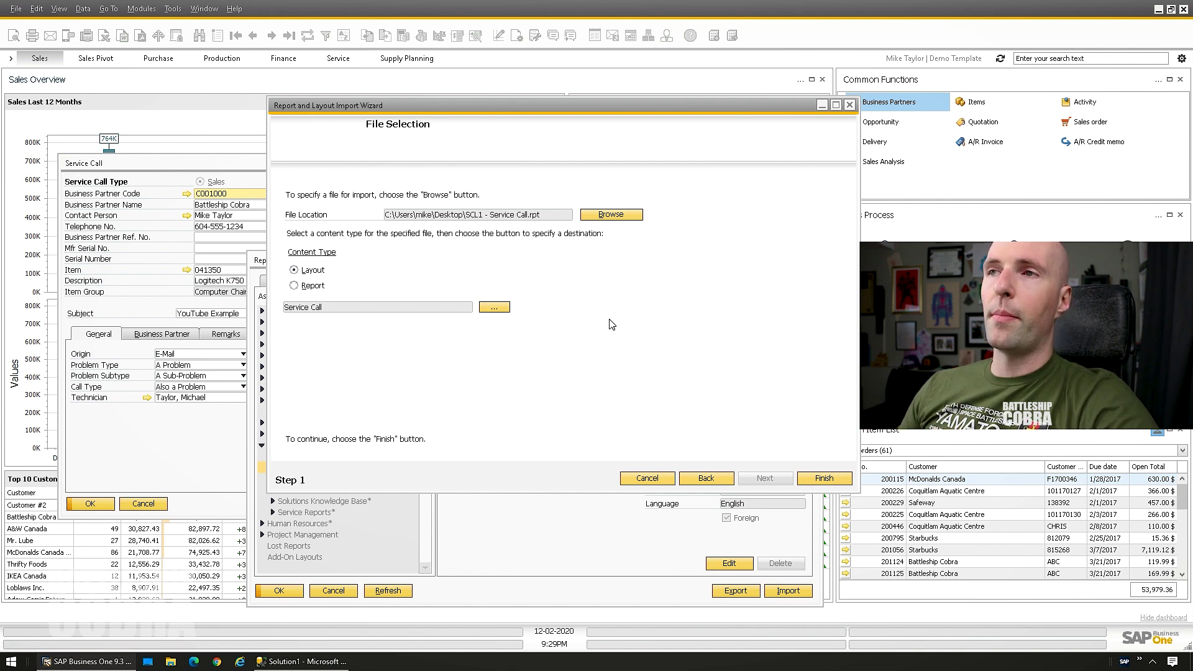
{"action": "left_click", "coordinate": [821, 480]}
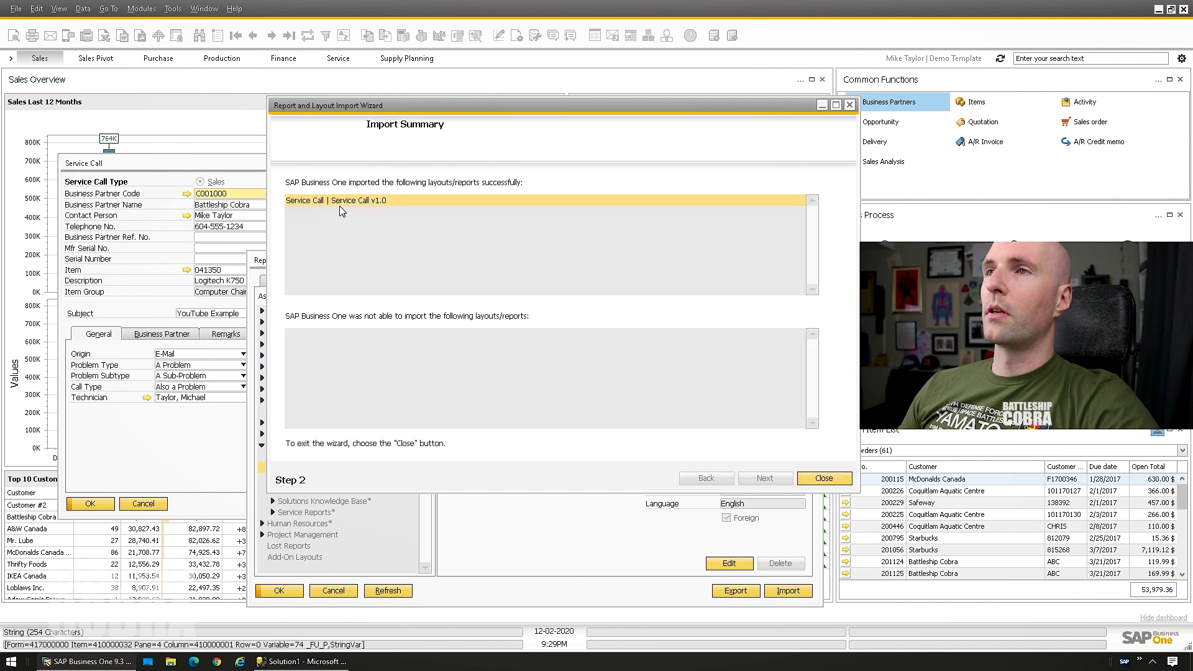
{"action": "left_click", "coordinate": [824, 478]}
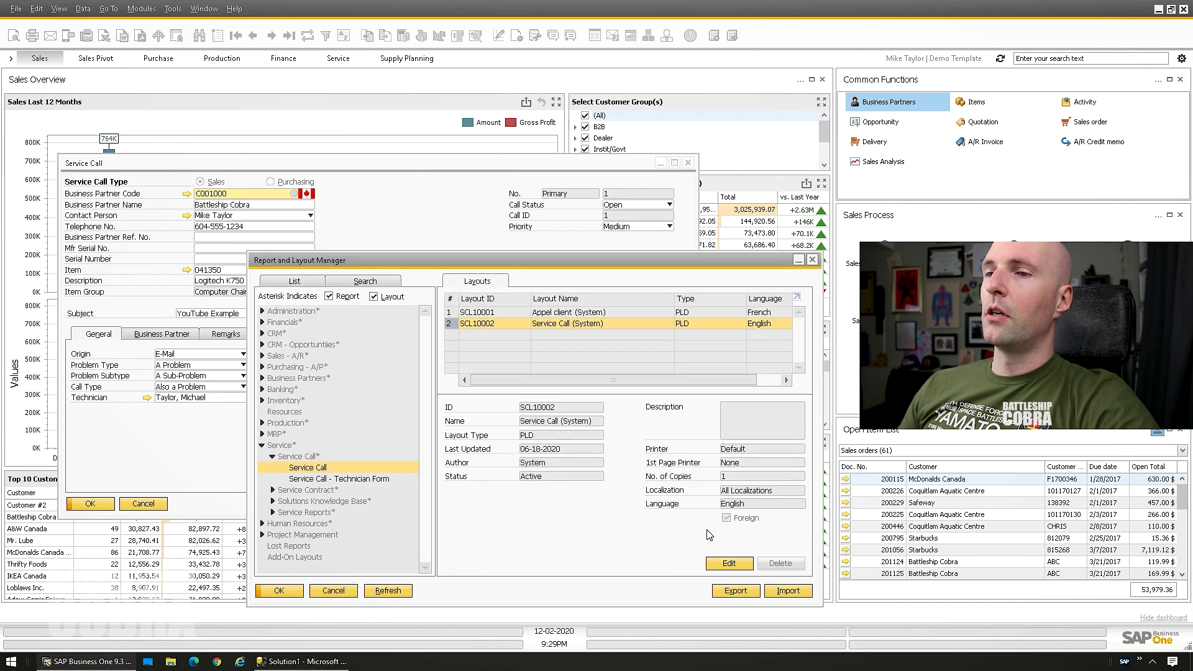
- Set Service Call v1.0 as the default Service Call layout for all users
{"action": "left_click", "coordinate": [278, 590]}
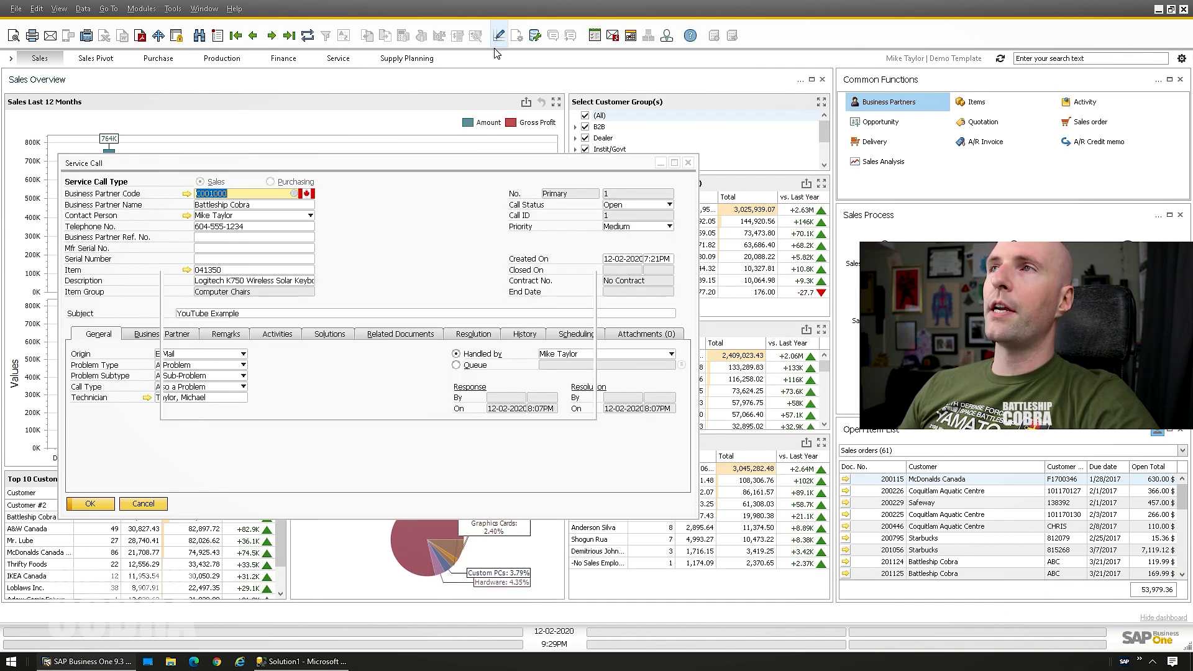
{"action": "key", "text": "Return"}
{"action": "left_click", "coordinate": [516, 323]}
{"action": "left_click", "coordinate": [658, 426]}
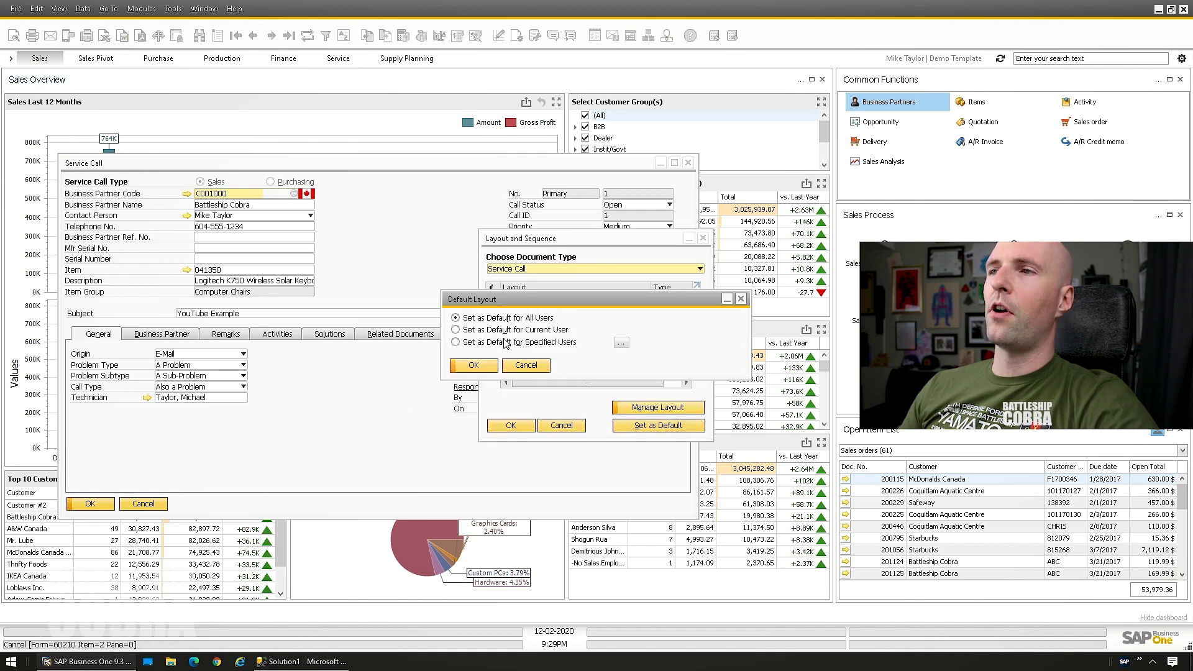
{"action": "left_click", "coordinate": [477, 367]}
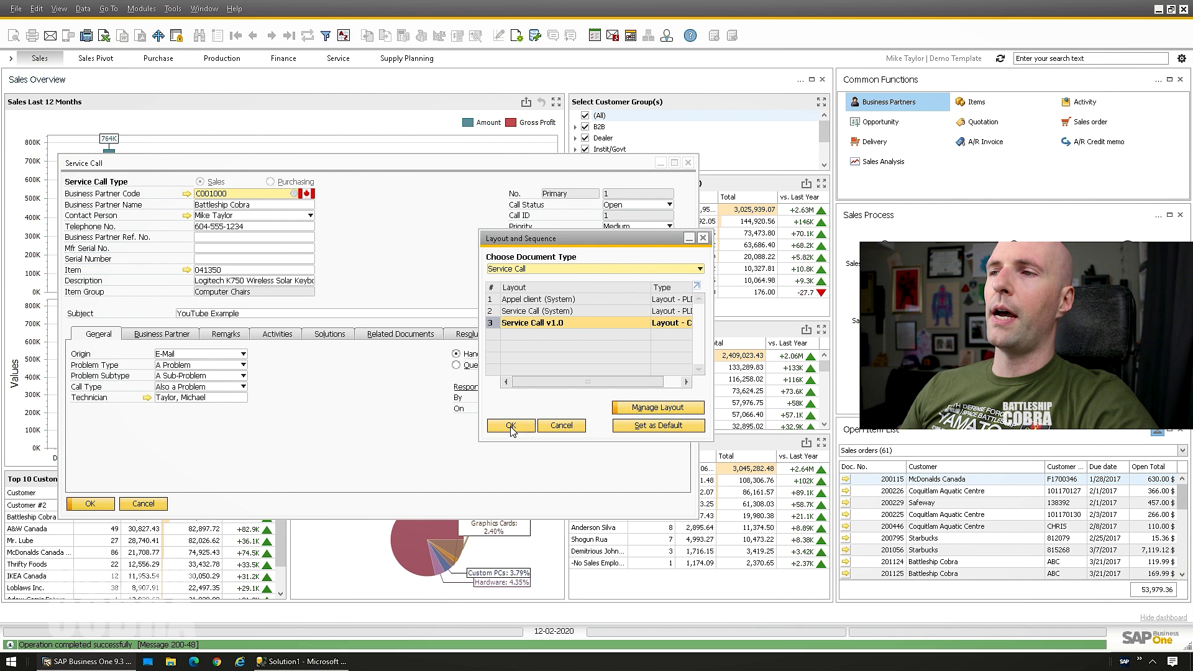
{"action": "left_click", "coordinate": [510, 426]}
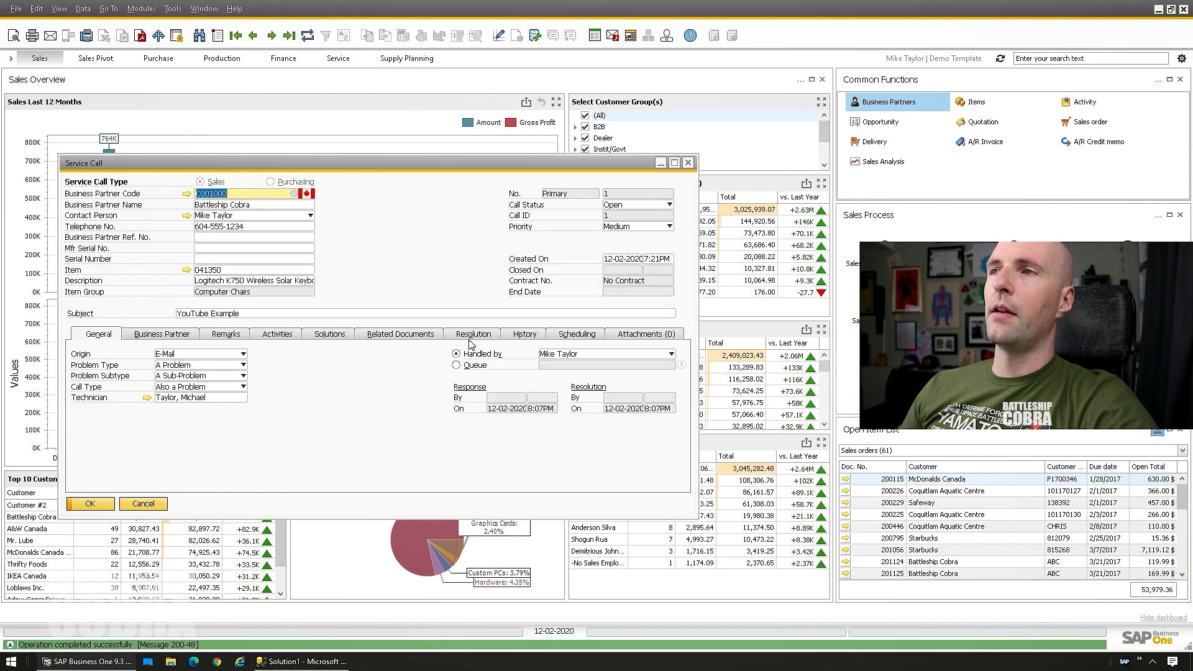
- Preview the service call printout with the Service Call v1.0 layout, then close it
{"action": "left_click", "coordinate": [13, 37]}
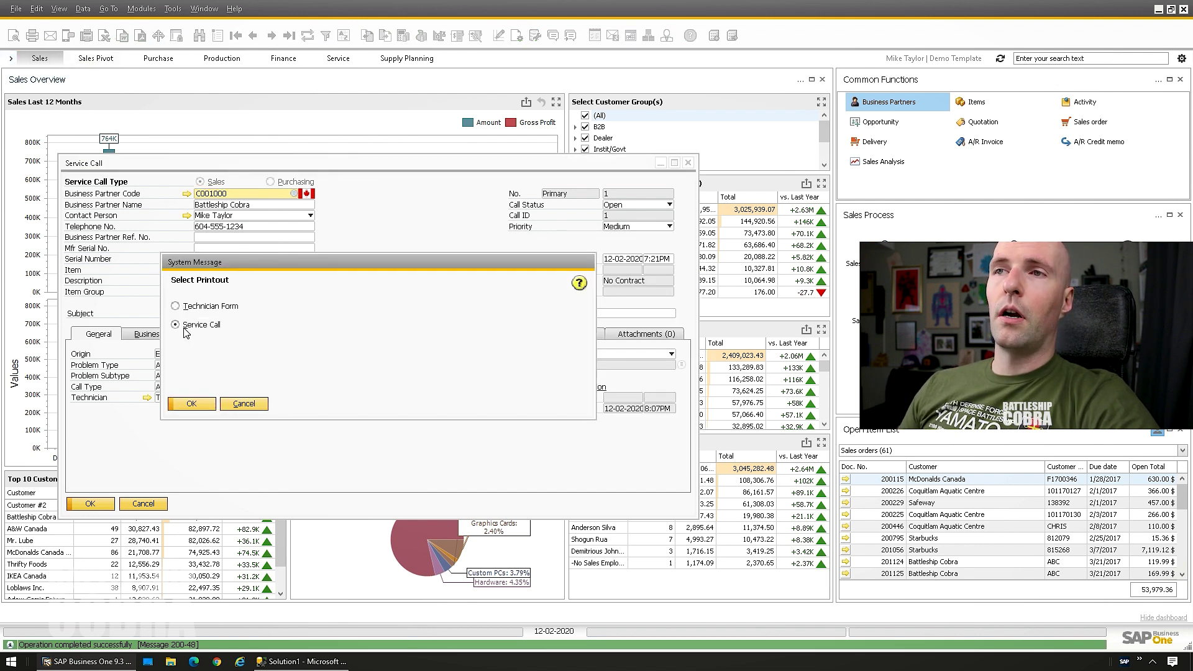
{"action": "left_click", "coordinate": [192, 405]}
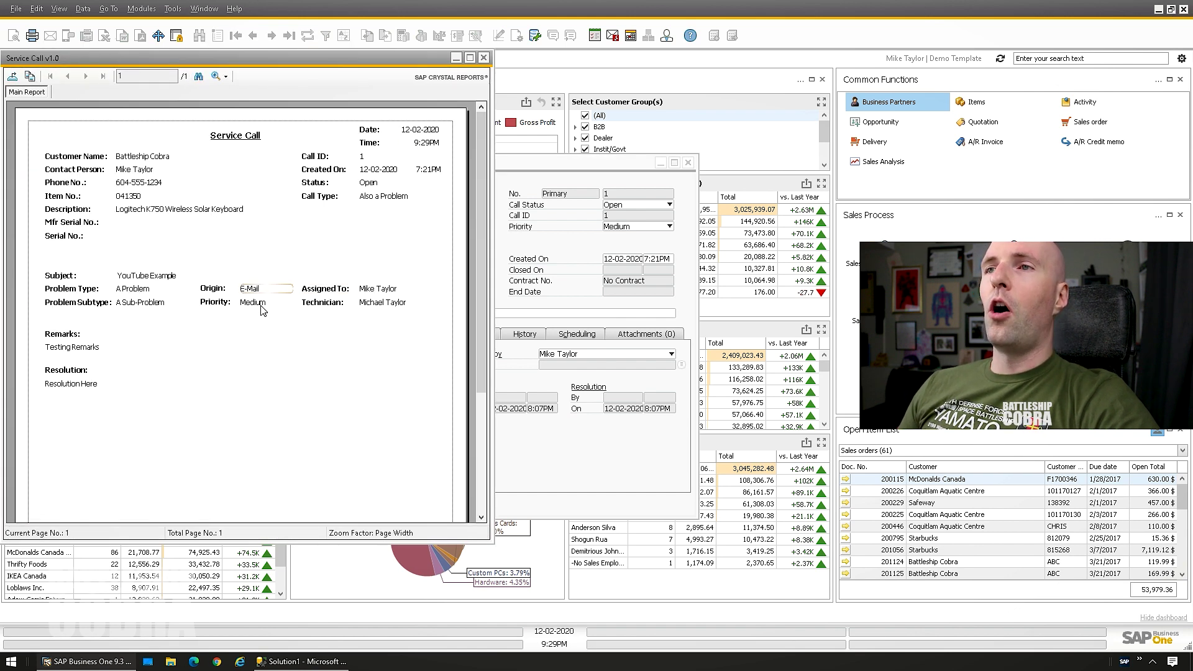
{"action": "scroll", "coordinate": [173, 302], "scroll_direction": "down", "scroll_amount": 2}
{"action": "scroll", "coordinate": [176, 373], "scroll_direction": "up", "scroll_amount": 2}
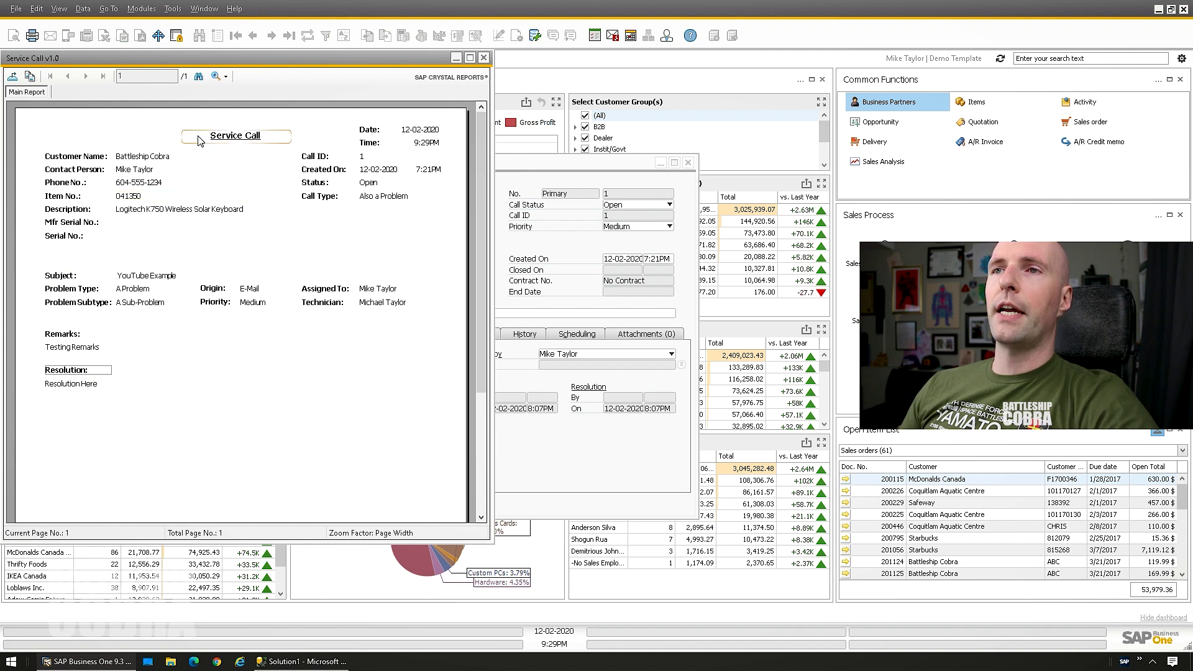
{"action": "left_click", "coordinate": [297, 359]}
{"action": "left_click", "coordinate": [560, 292]}
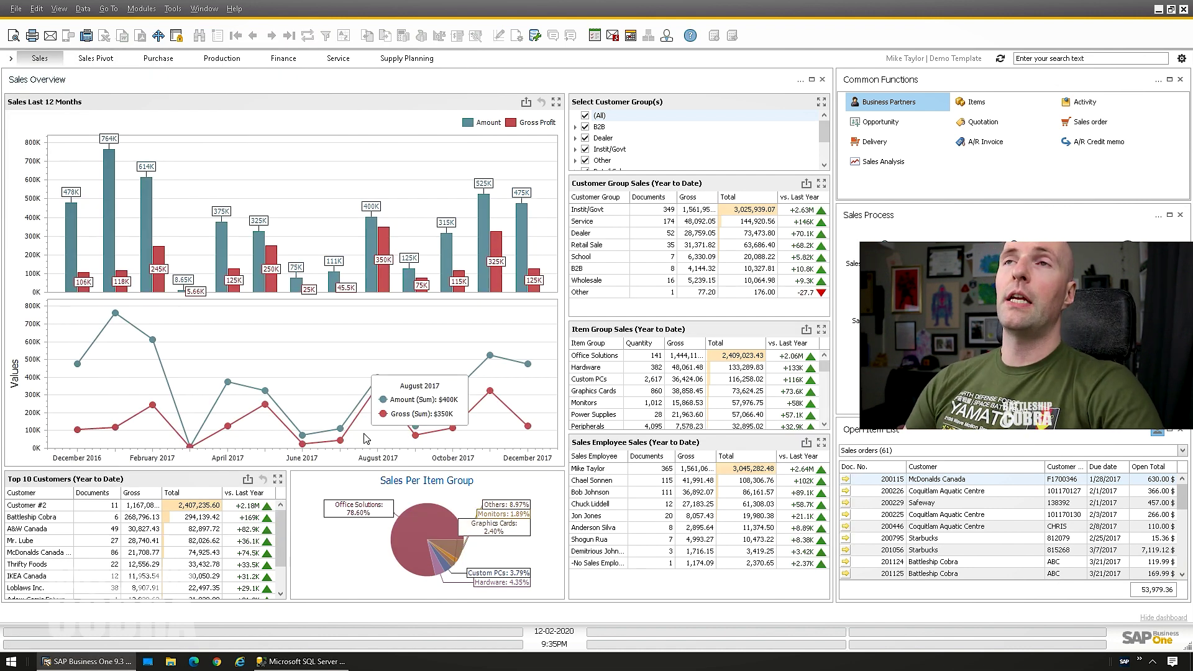
- In the Payment Wizard, load executed run Wiz20171026n1 and jump to its final summary step
{"action": "left_click", "coordinate": [142, 9]}
{"action": "mouse_move", "coordinate": [187, 116]}
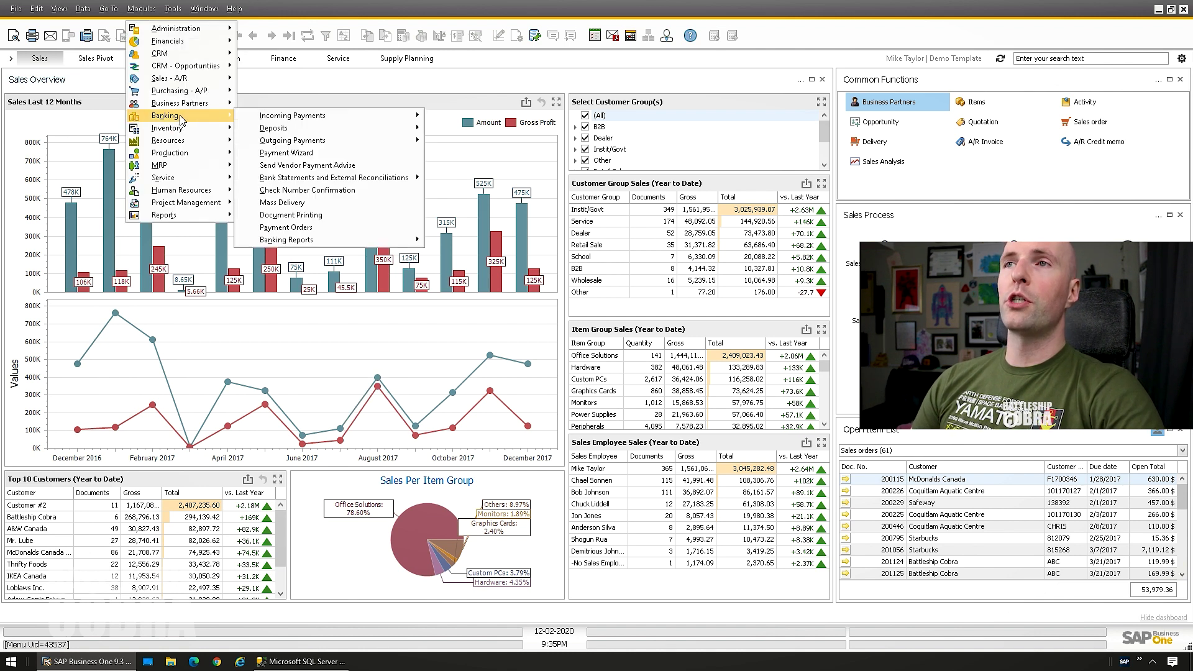
{"action": "left_click", "coordinate": [287, 153]}
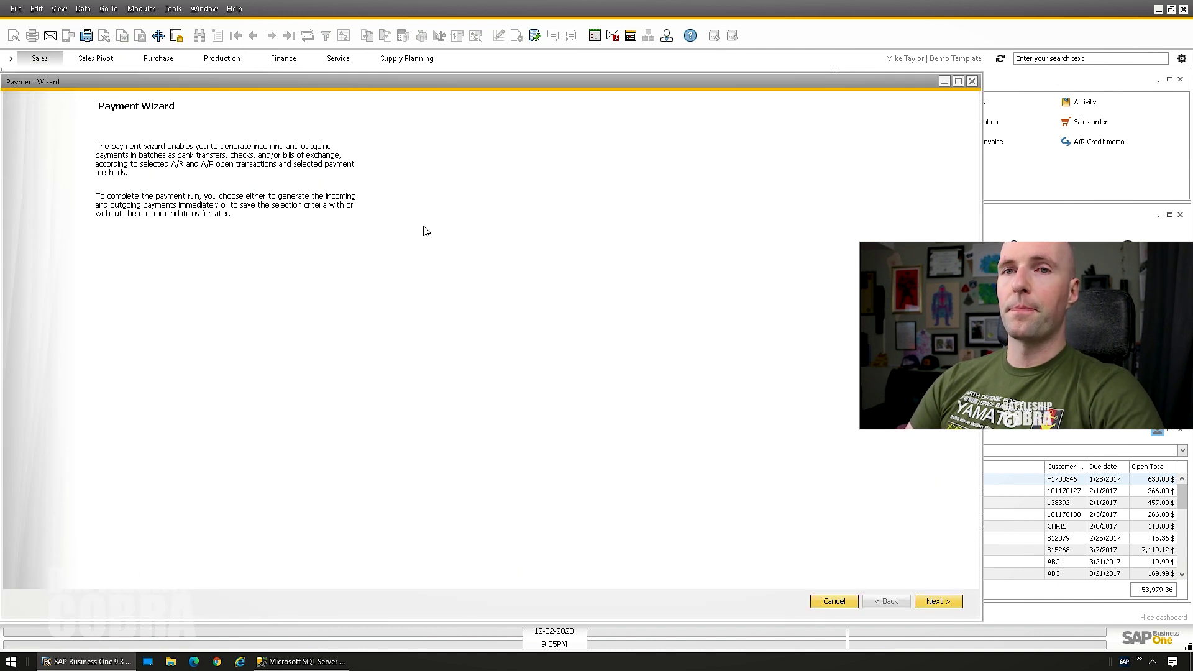
{"action": "left_click", "coordinate": [938, 601]}
{"action": "left_click", "coordinate": [47, 170]}
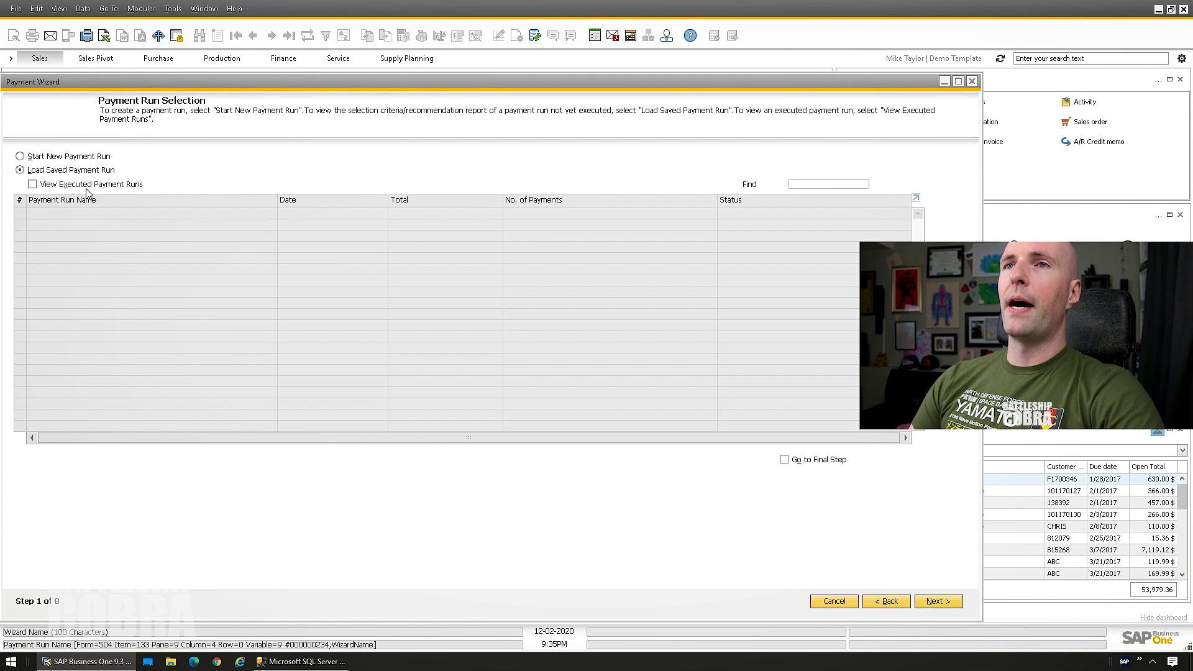
{"action": "left_click", "coordinate": [33, 184]}
{"action": "left_click", "coordinate": [79, 226]}
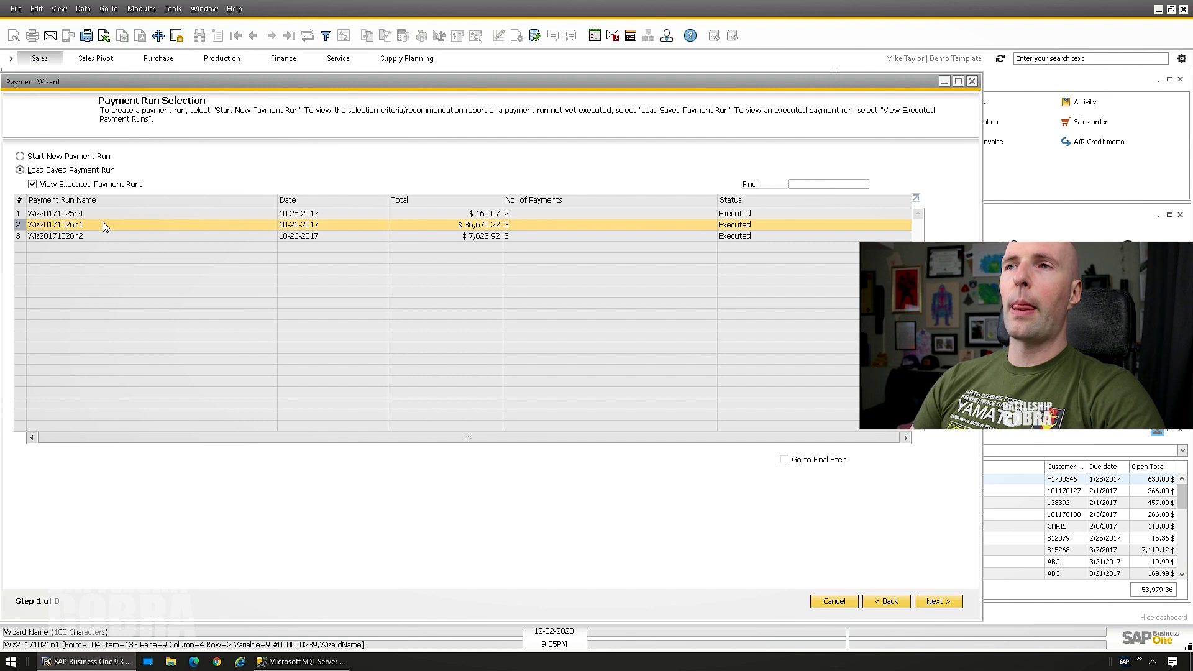
{"action": "left_click", "coordinate": [800, 460]}
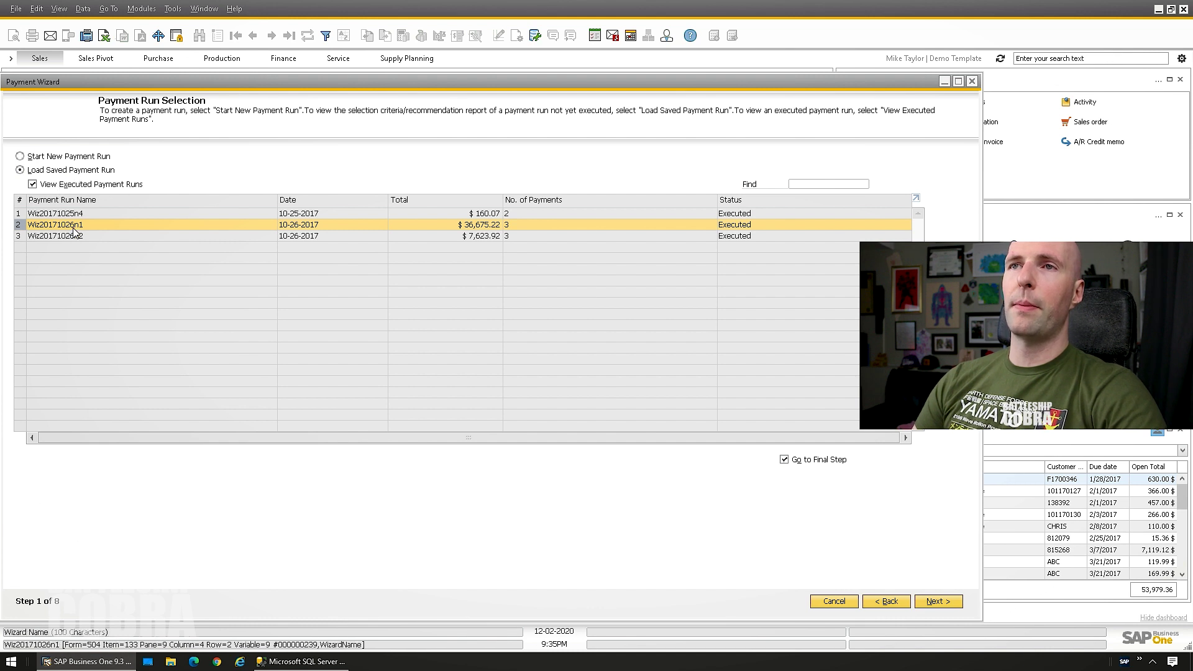
{"action": "left_click", "coordinate": [931, 601]}
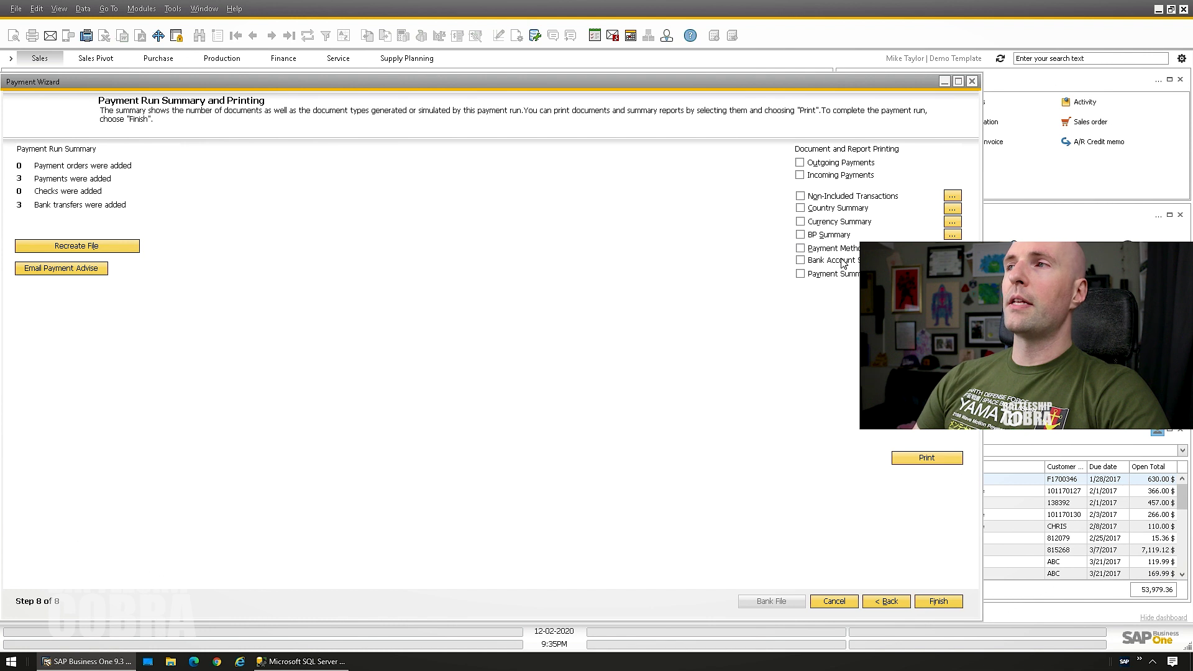
- Open the run's BP Summary report, select the Etat de regroupement des partenaires layout, and list document types
{"action": "left_click", "coordinate": [952, 235]}
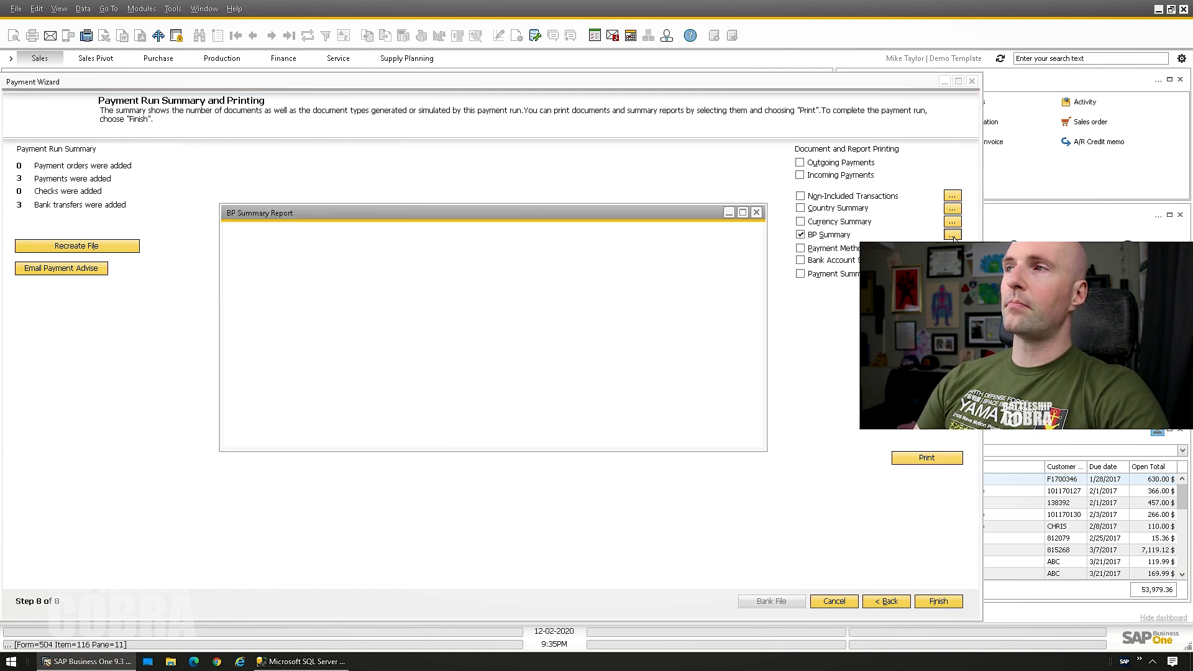
{"action": "left_click", "coordinate": [498, 36]}
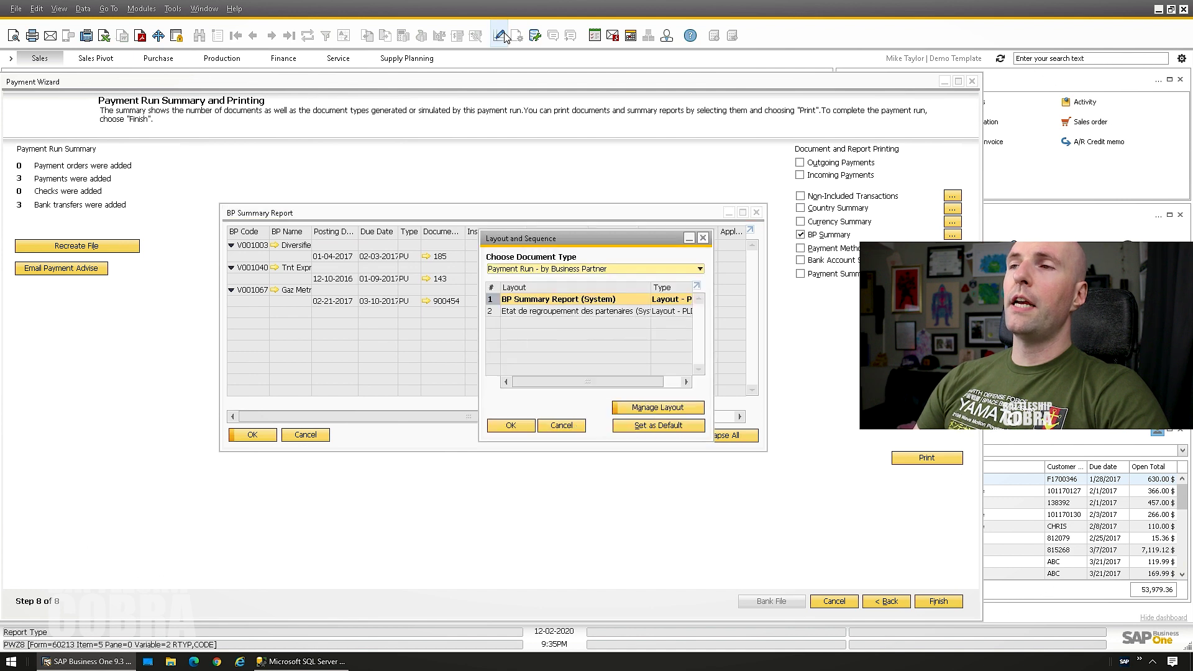
{"action": "left_click", "coordinate": [578, 312]}
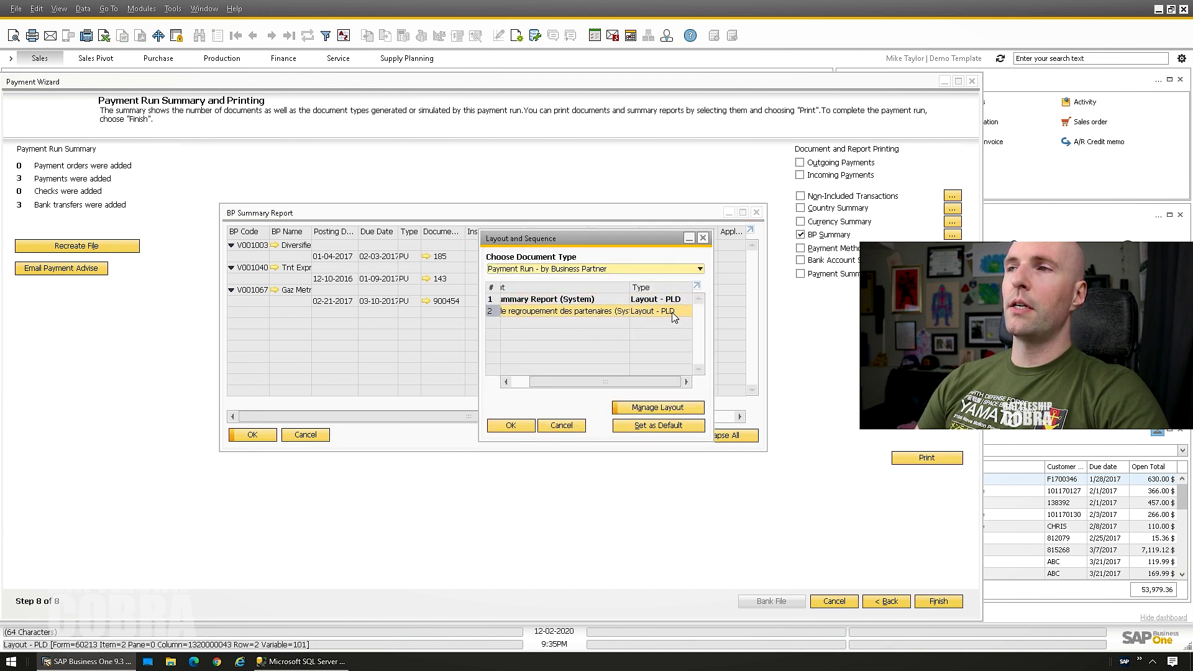
{"action": "left_click", "coordinate": [521, 273]}
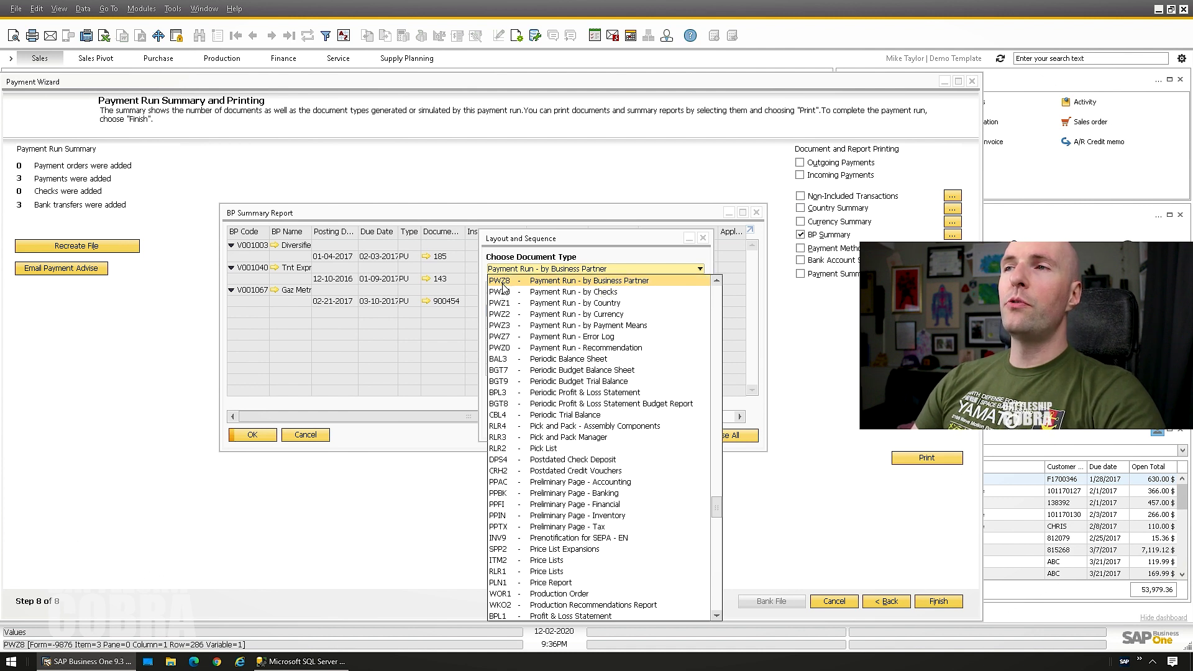
{"action": "left_click", "coordinate": [173, 9]}
- Query the OPWZ table in the Query Generator and browse its 15 payment runs
{"action": "mouse_move", "coordinate": [249, 179]}
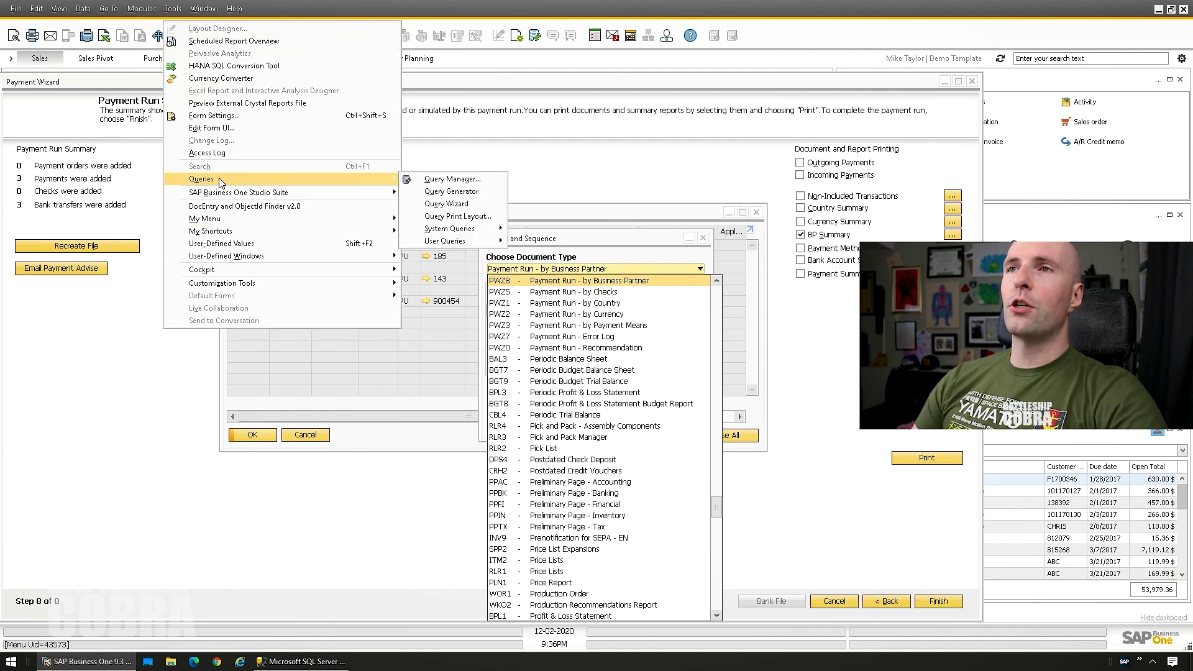
{"action": "left_click", "coordinate": [435, 205]}
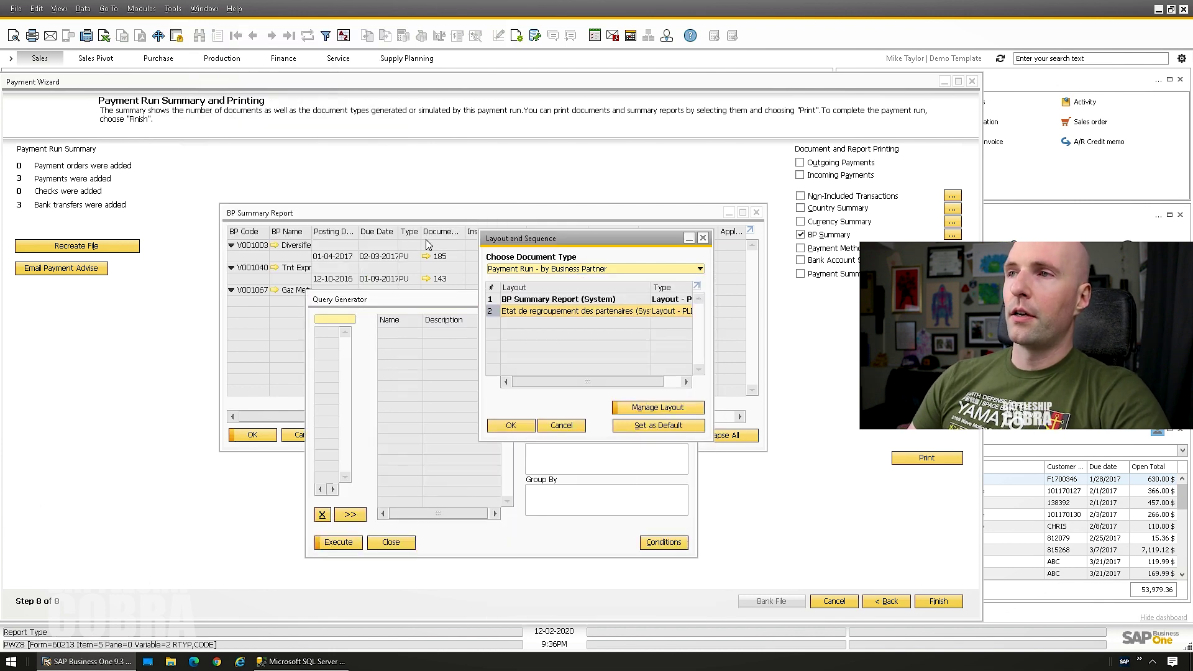
{"action": "left_click", "coordinate": [336, 319]}
{"action": "key", "text": "Tab"}
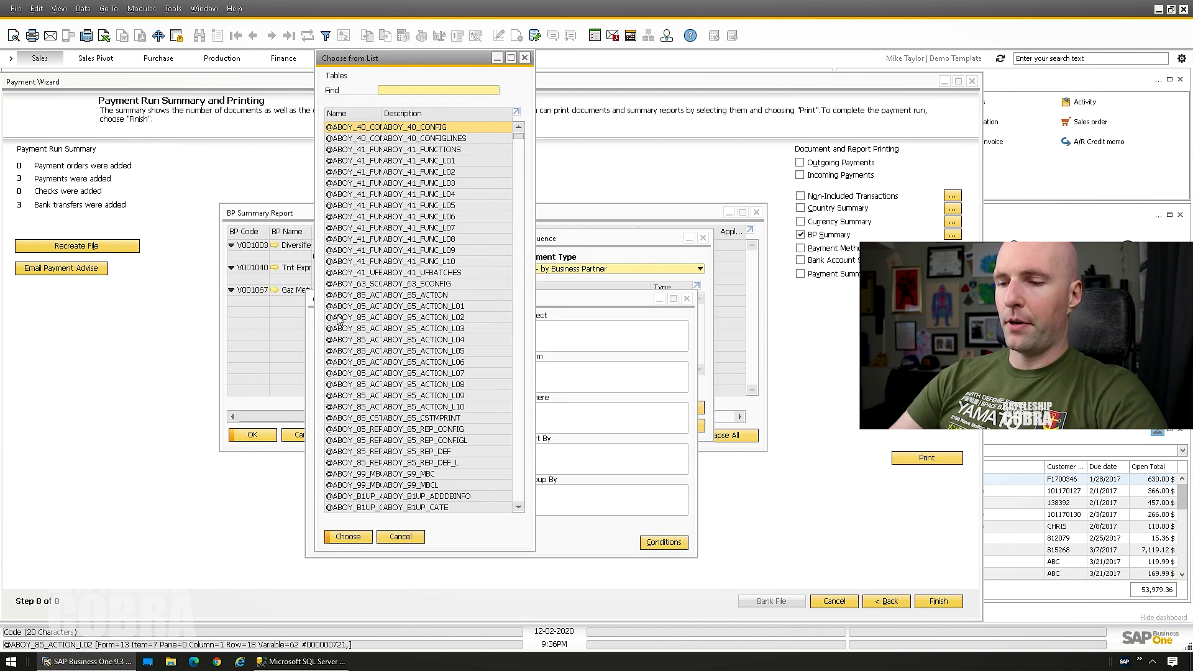
{"action": "type", "text": "opwz"}
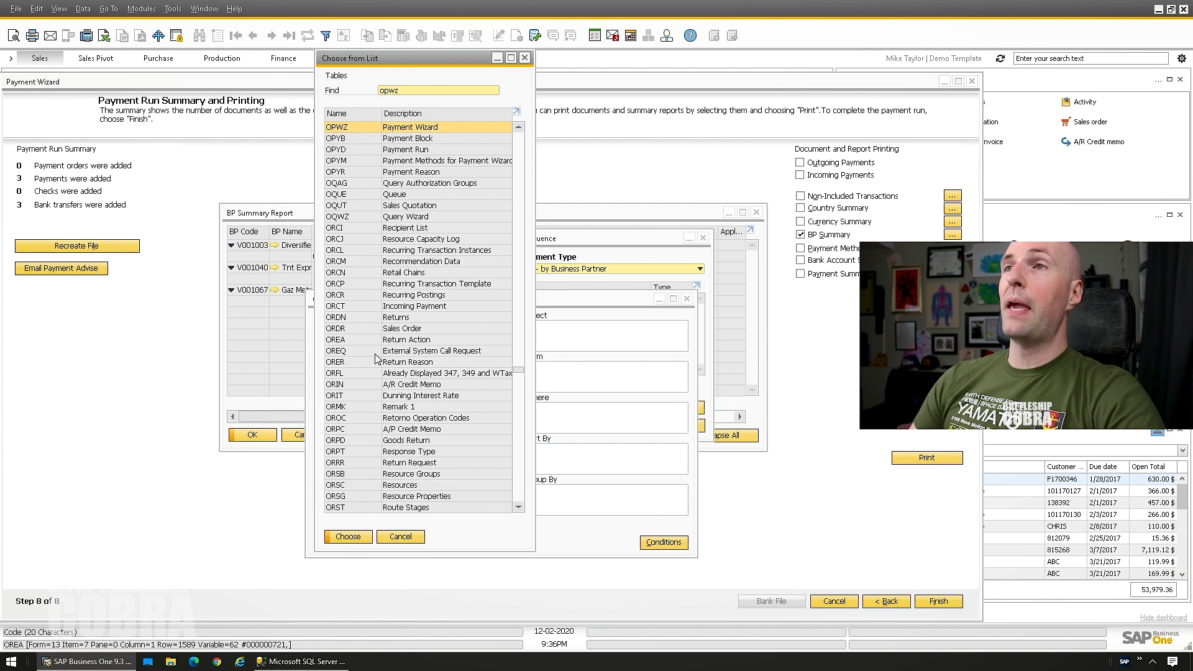
{"action": "double_click", "coordinate": [431, 128]}
{"action": "left_click", "coordinate": [339, 542]}
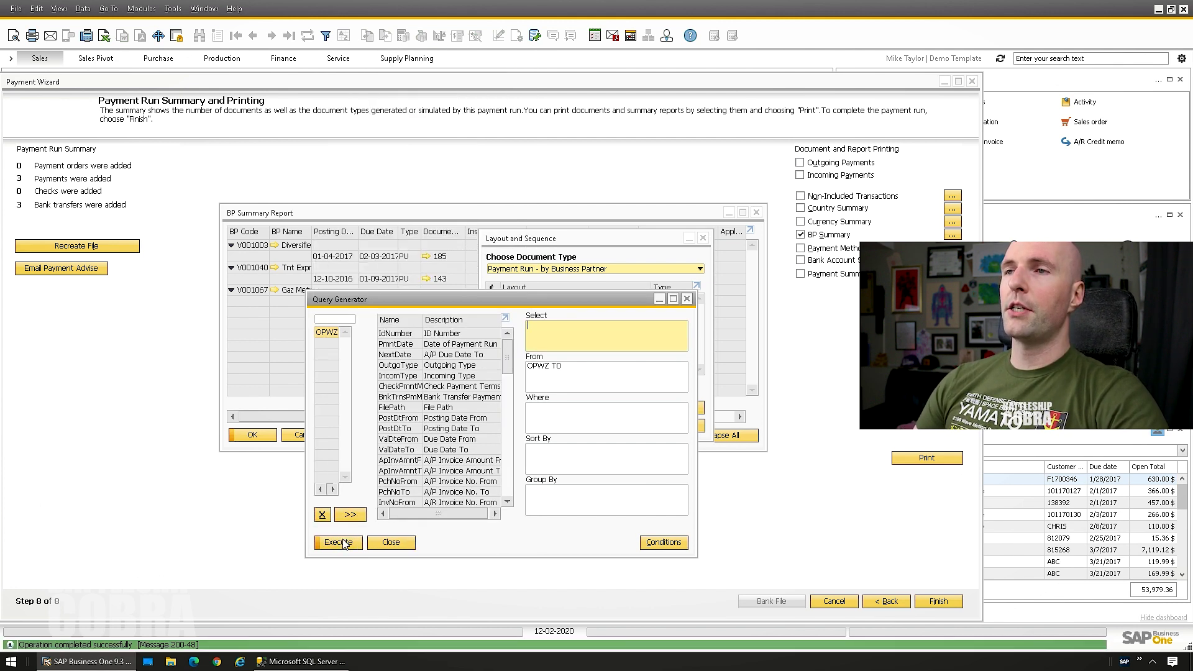
{"action": "left_click_drag", "start_coordinate": [342, 417], "coordinate": [444, 408]}
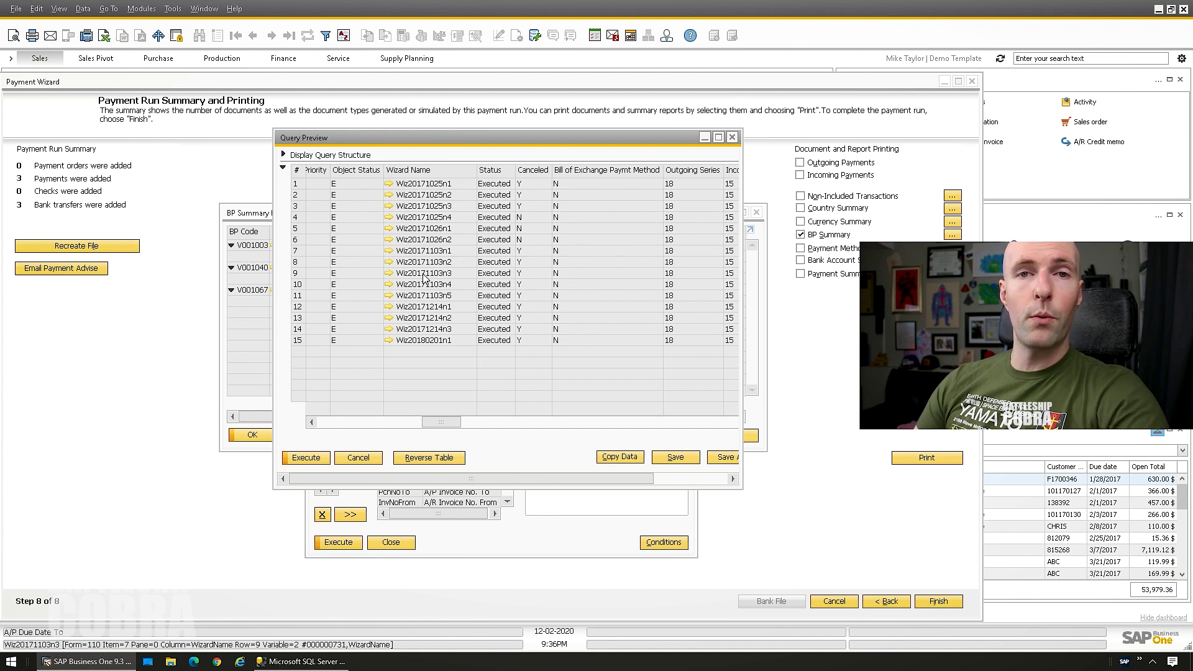
- Close the OPWZ results and remove OPWZ from the query, comparing with the BP Summary report
{"action": "left_click", "coordinate": [357, 459]}
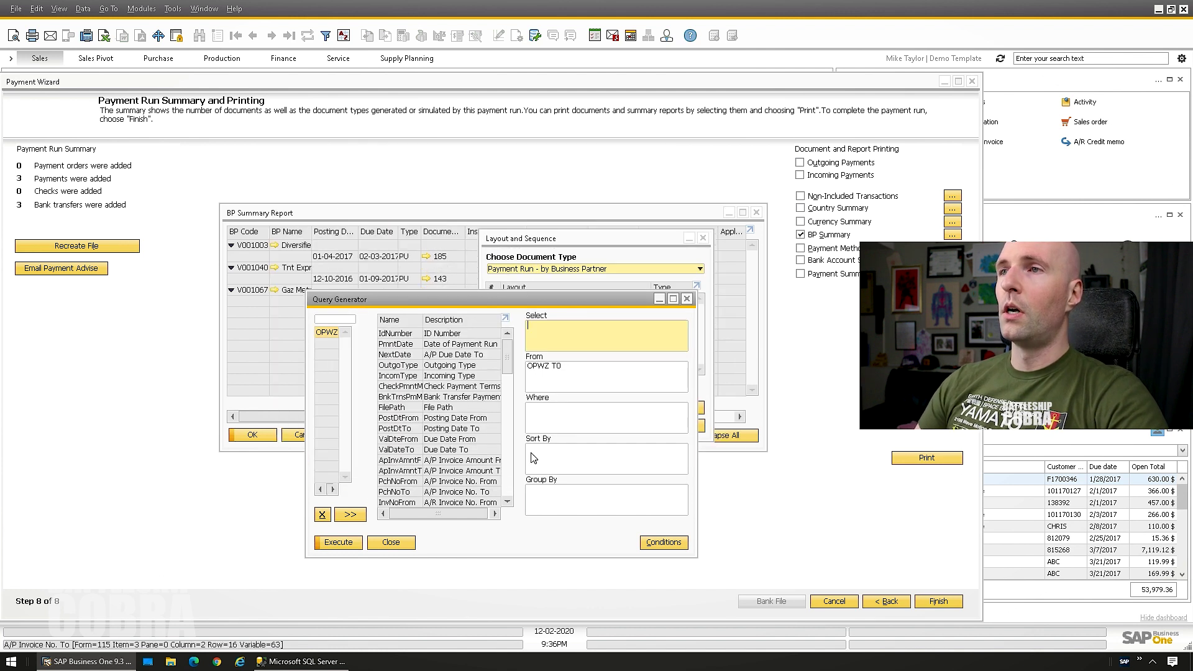
{"action": "double_click", "coordinate": [328, 332]}
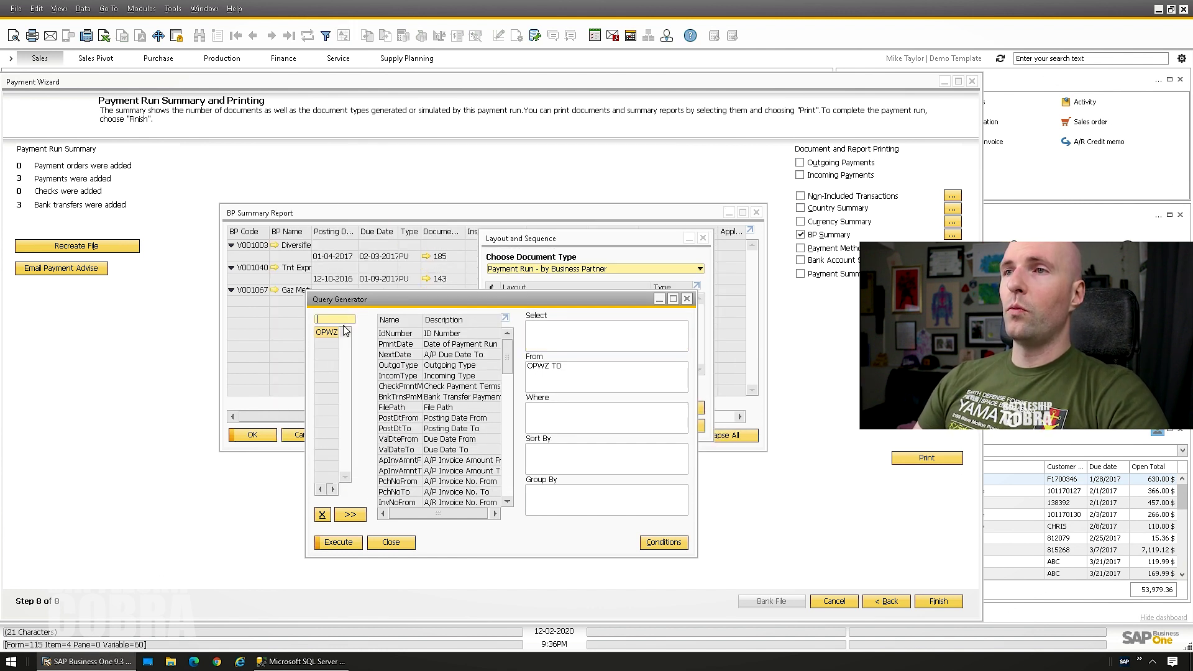
{"action": "left_click", "coordinate": [298, 288]}
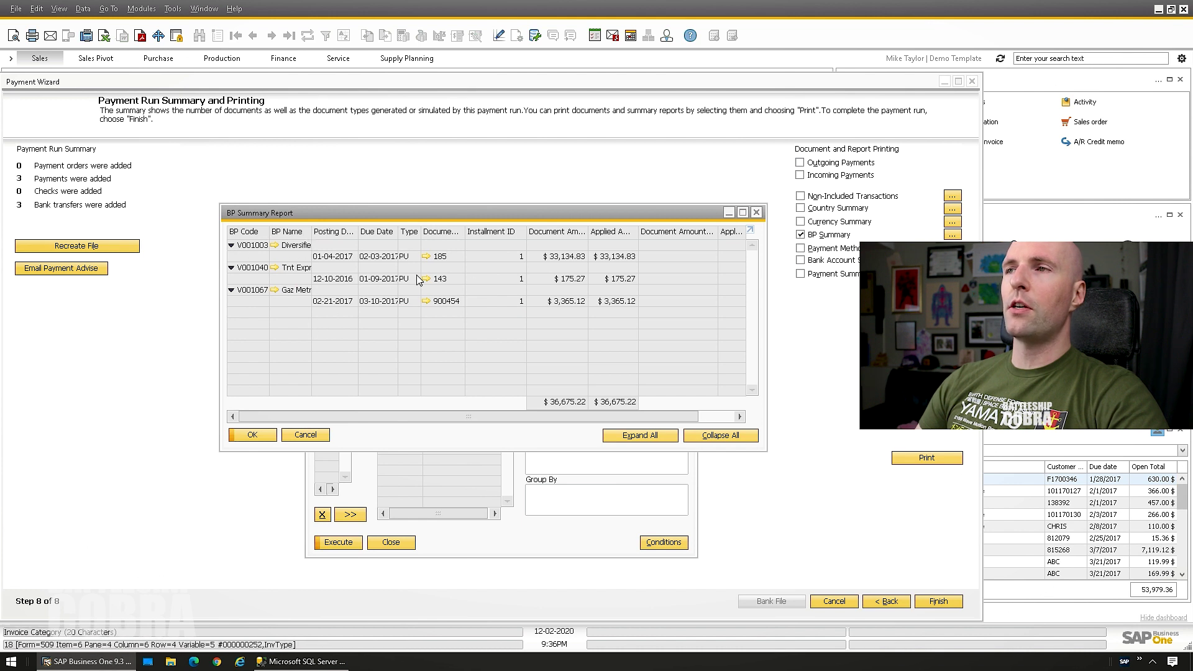
{"action": "left_click", "coordinate": [421, 501]}
- Run a query on the PWZ2 table and review its results
{"action": "key", "text": "Tab"}
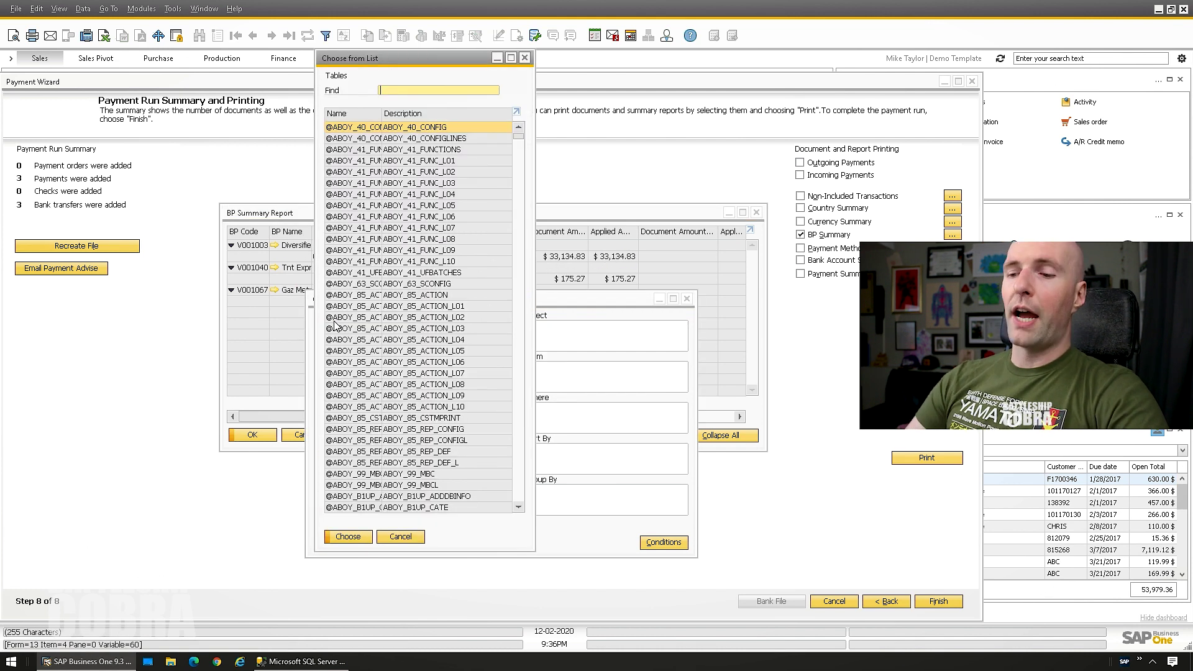
{"action": "type", "text": "pwz"}
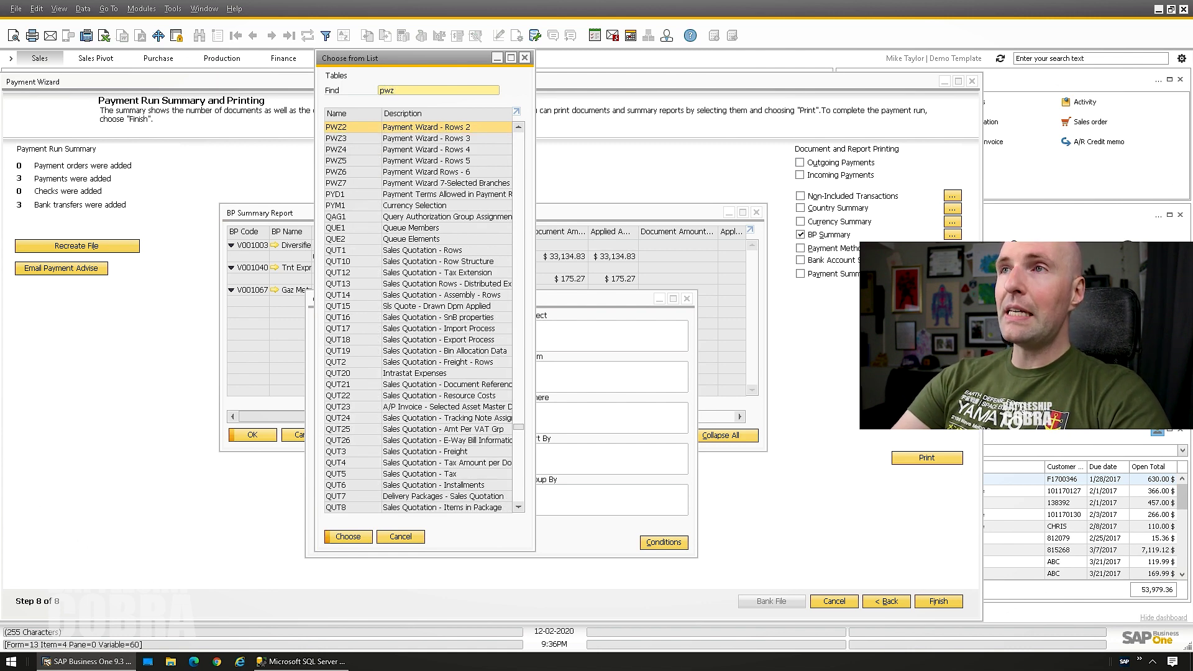
{"action": "type", "text": "8"}
{"action": "key", "text": "BackSpace"}
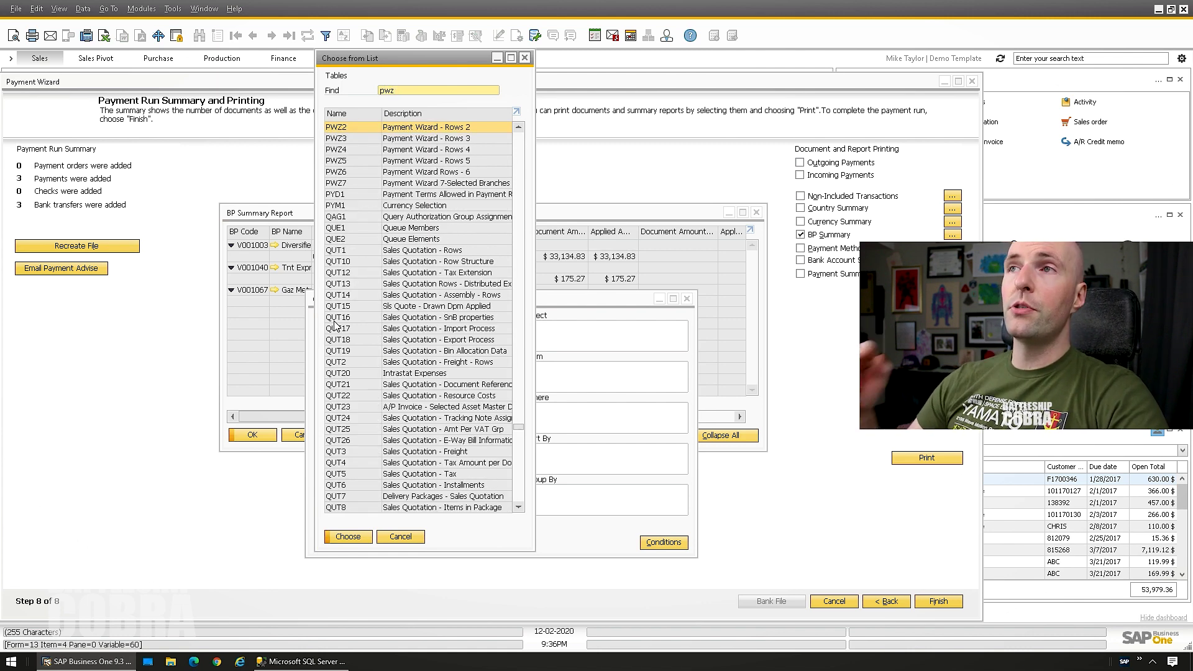
{"action": "double_click", "coordinate": [446, 128]}
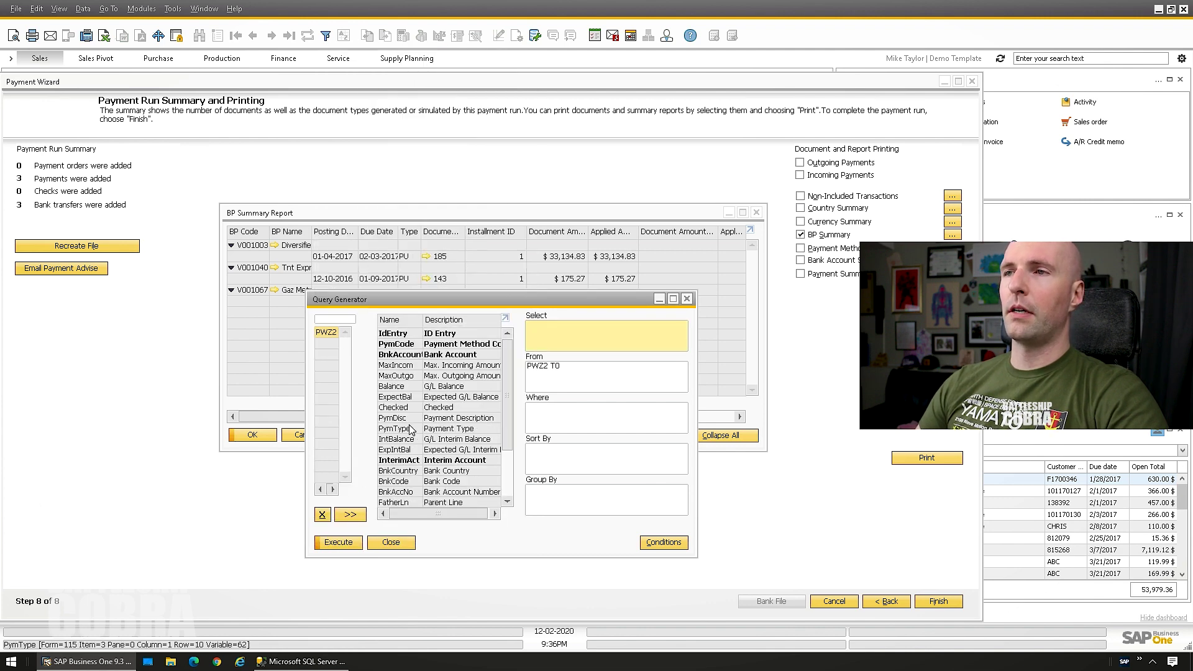
{"action": "scroll", "coordinate": [398, 473], "scroll_direction": "down", "scroll_amount": 3}
{"action": "scroll", "coordinate": [385, 497], "scroll_direction": "up", "scroll_amount": 3}
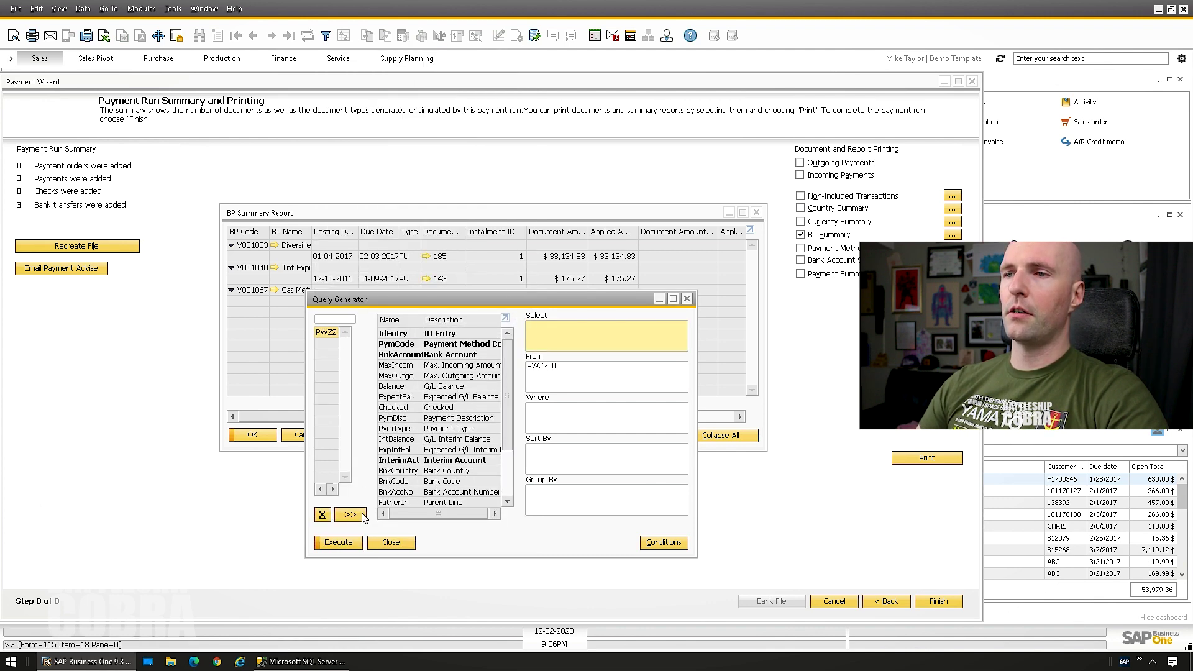
{"action": "left_click", "coordinate": [342, 547]}
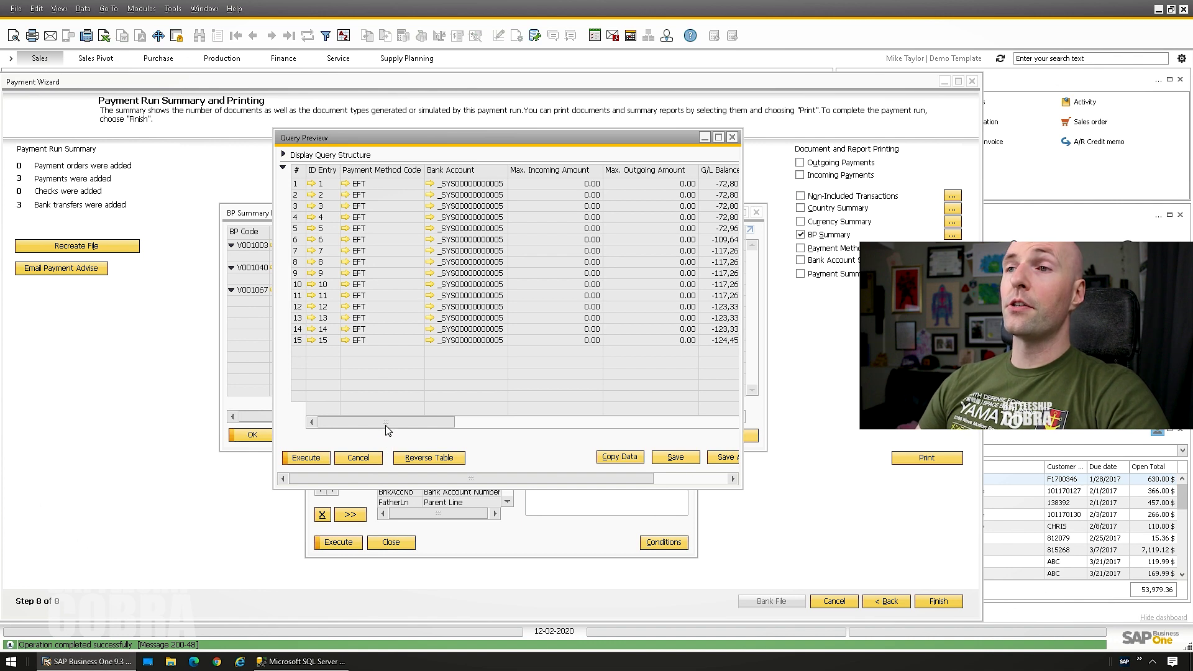
{"action": "mouse_move", "coordinate": [386, 427]}
{"action": "left_mouse_down"}
{"action": "mouse_move", "coordinate": [657, 433]}
{"action": "mouse_move", "coordinate": [400, 429]}
{"action": "left_mouse_up"}
{"action": "left_click", "coordinate": [367, 459]}
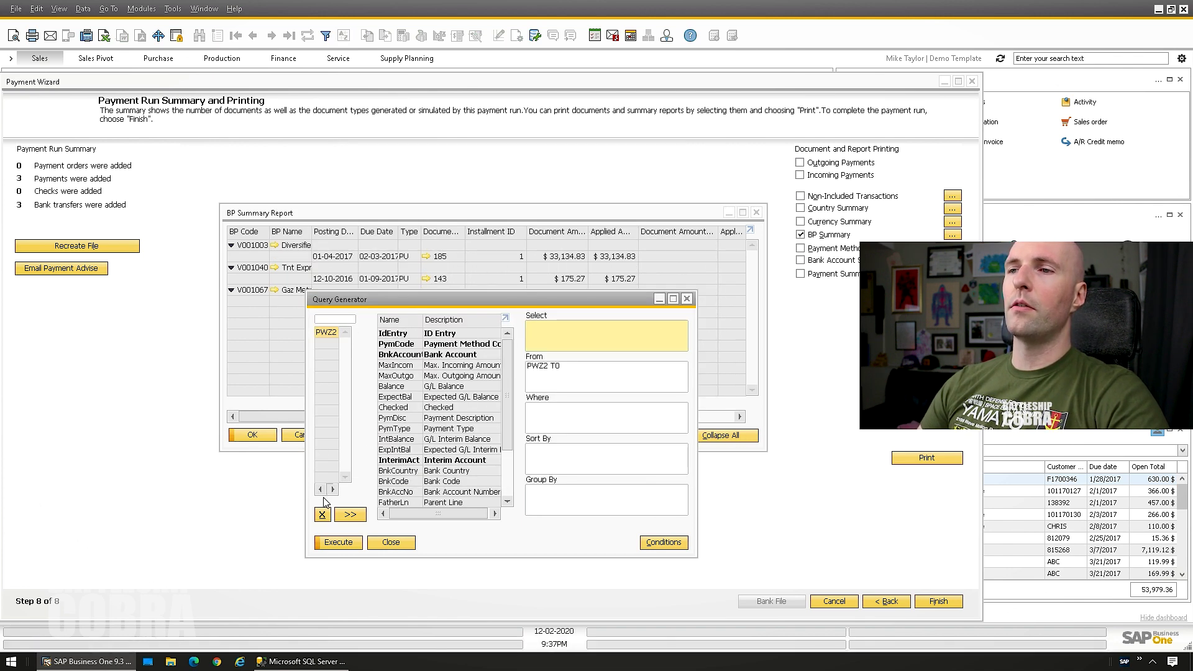
- Run a query on PWZ3 to see each payment's vendor code, name and payment method
{"action": "left_click", "coordinate": [322, 514]}
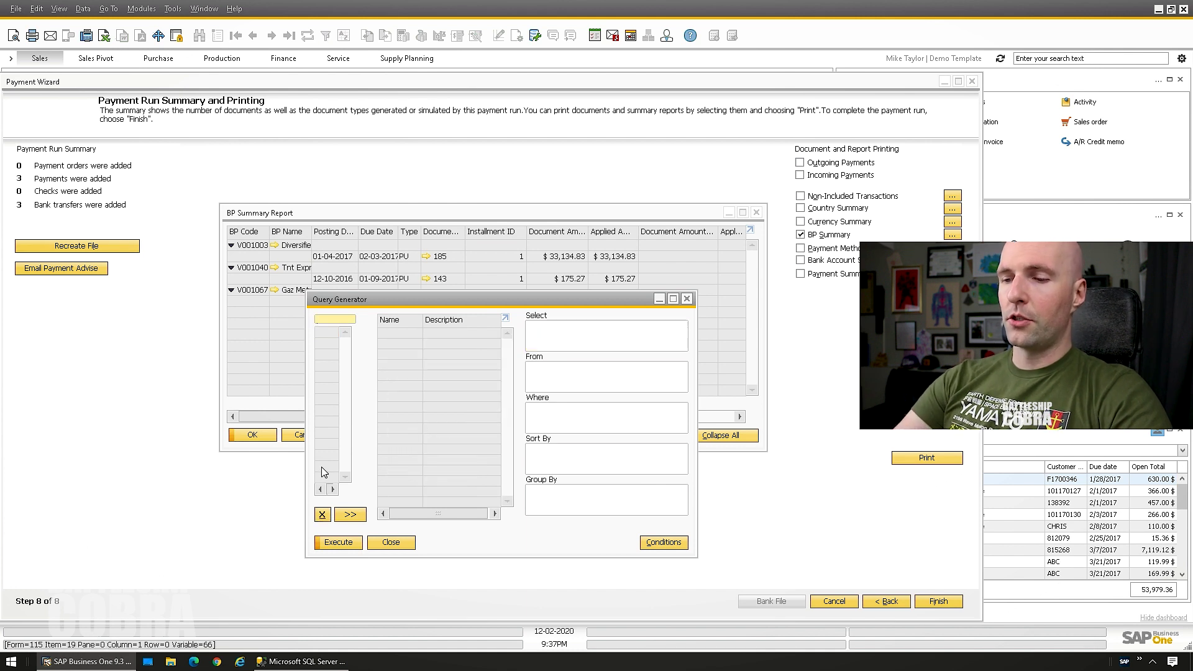
{"action": "type", "text": "pwz3"}
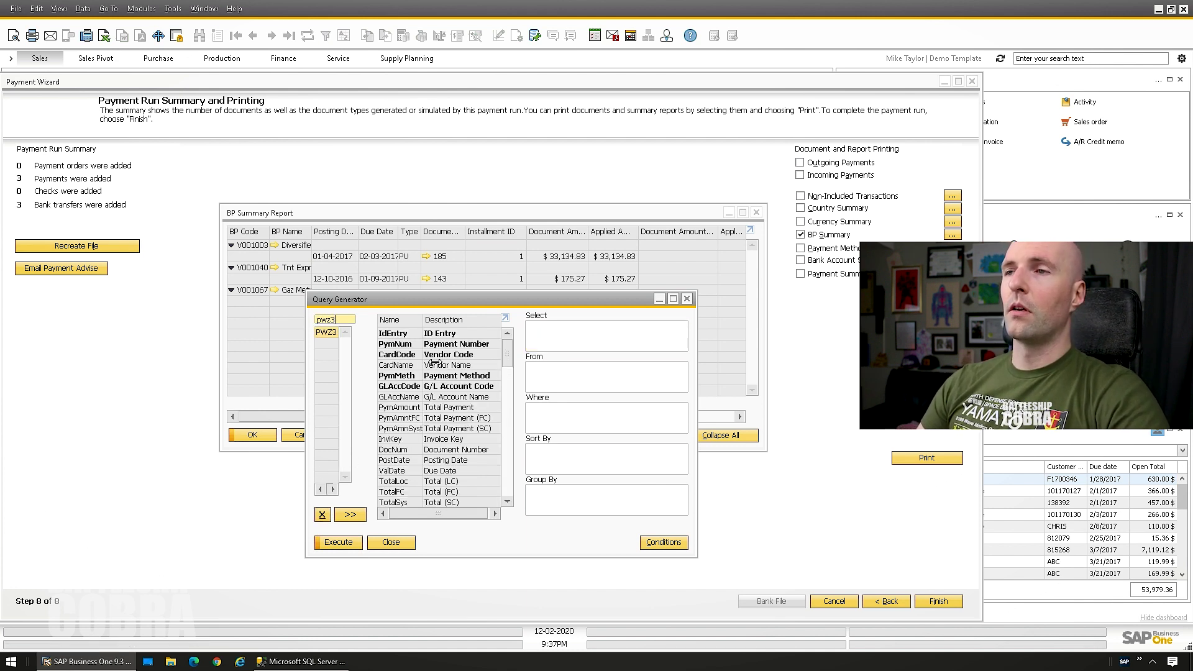
{"action": "key", "text": "Tab"}
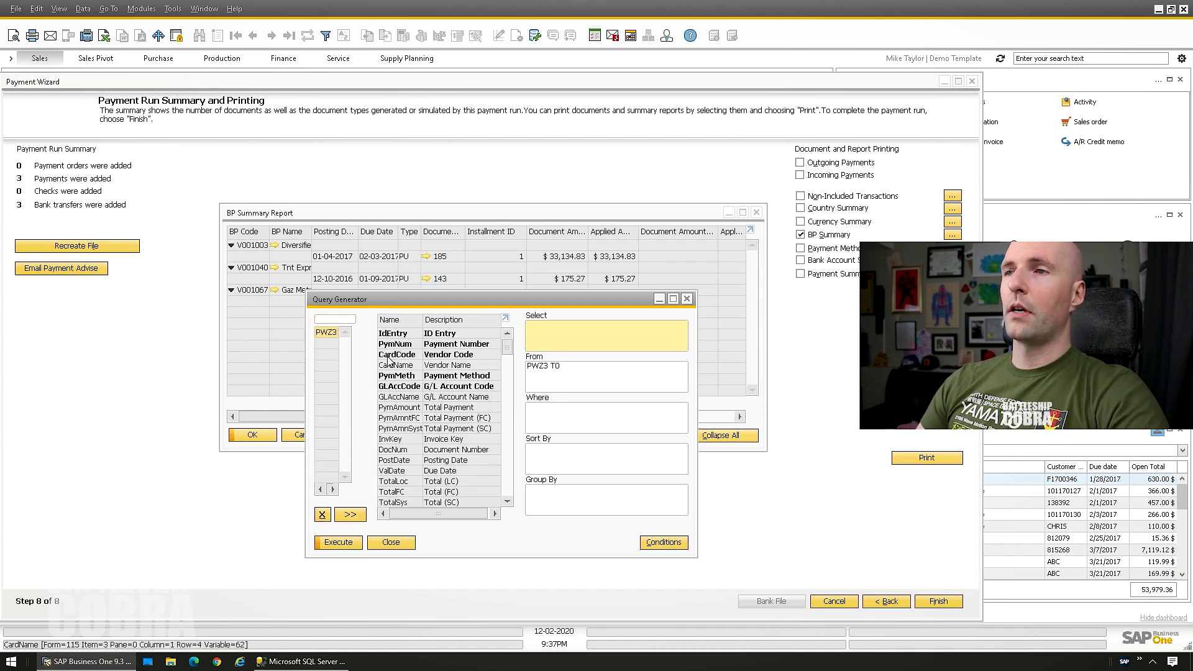
{"action": "left_click", "coordinate": [338, 542]}
{"action": "scroll", "coordinate": [438, 188], "scroll_direction": "down", "scroll_amount": 10}
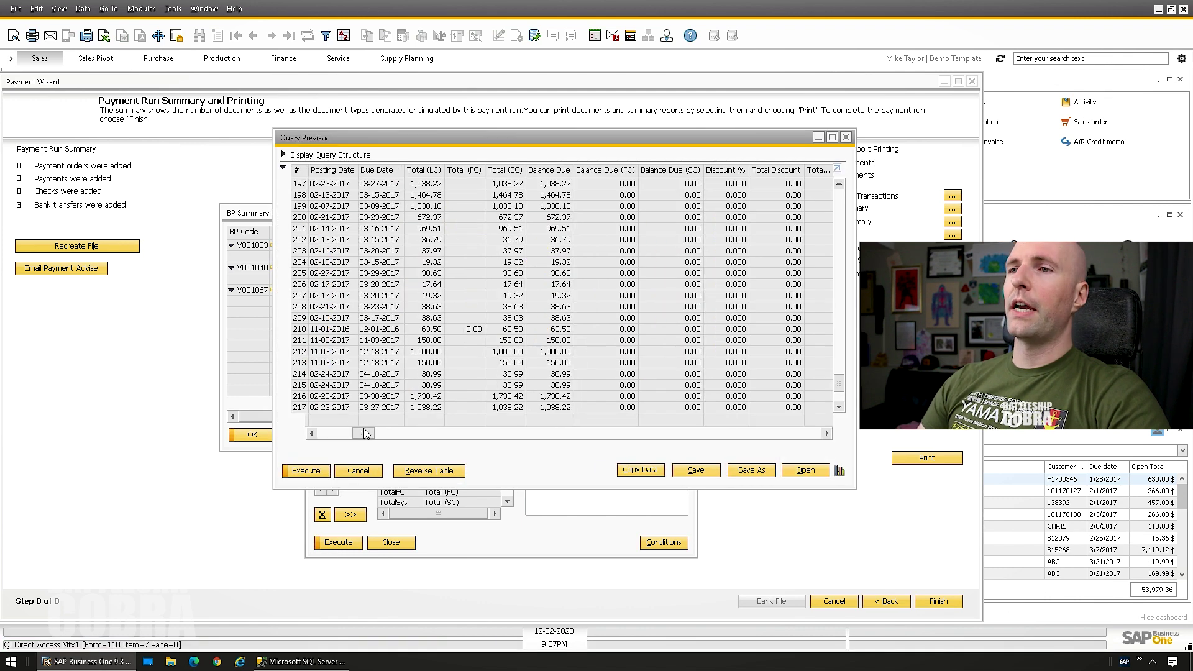
{"action": "scroll", "coordinate": [468, 186], "scroll_direction": "up", "scroll_amount": 2}
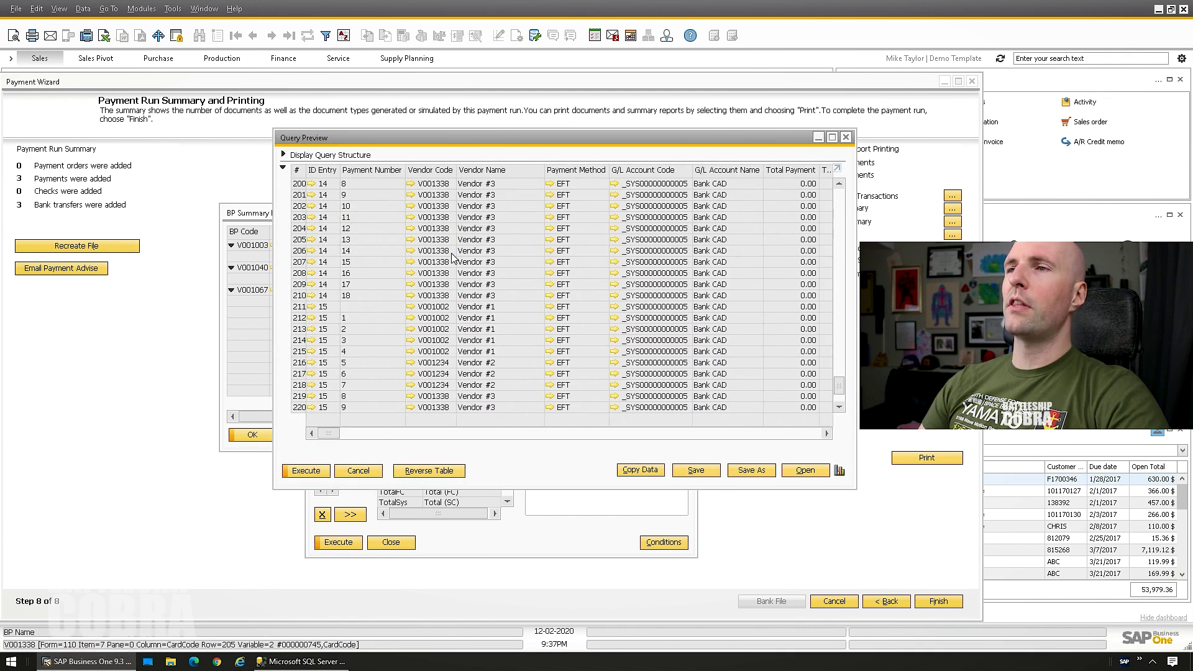
{"action": "left_click", "coordinate": [356, 472]}
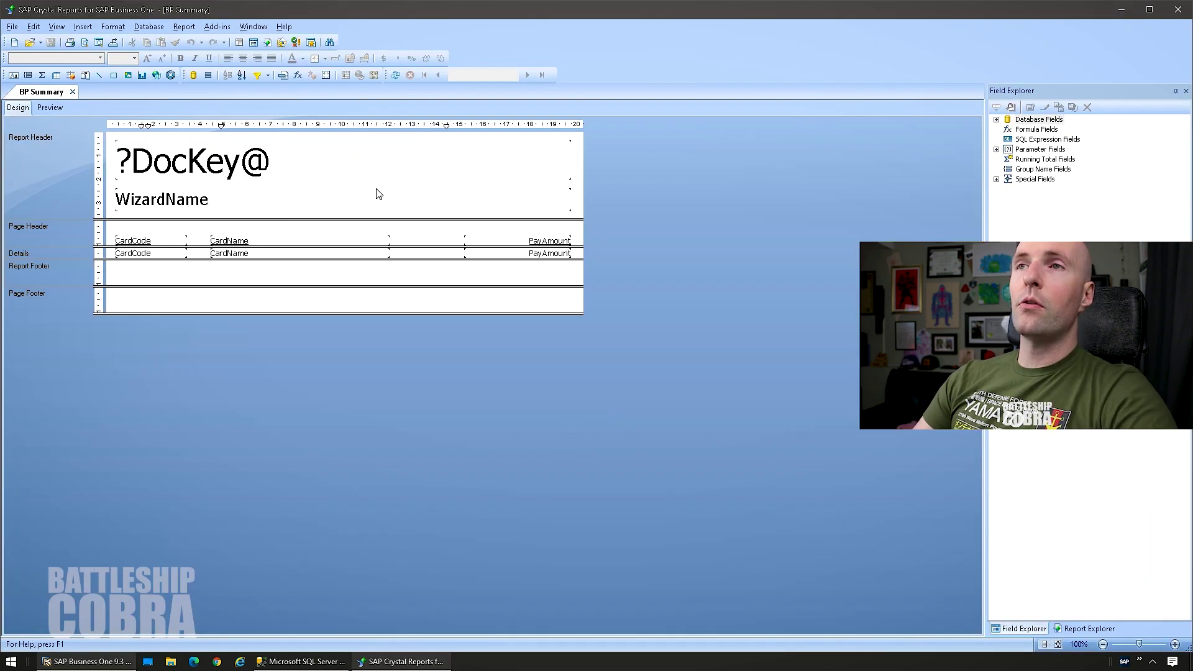
- Inspect the DocKey@ parameter's settings (Number type, static value list) and close without changes
{"action": "left_click", "coordinate": [997, 150]}
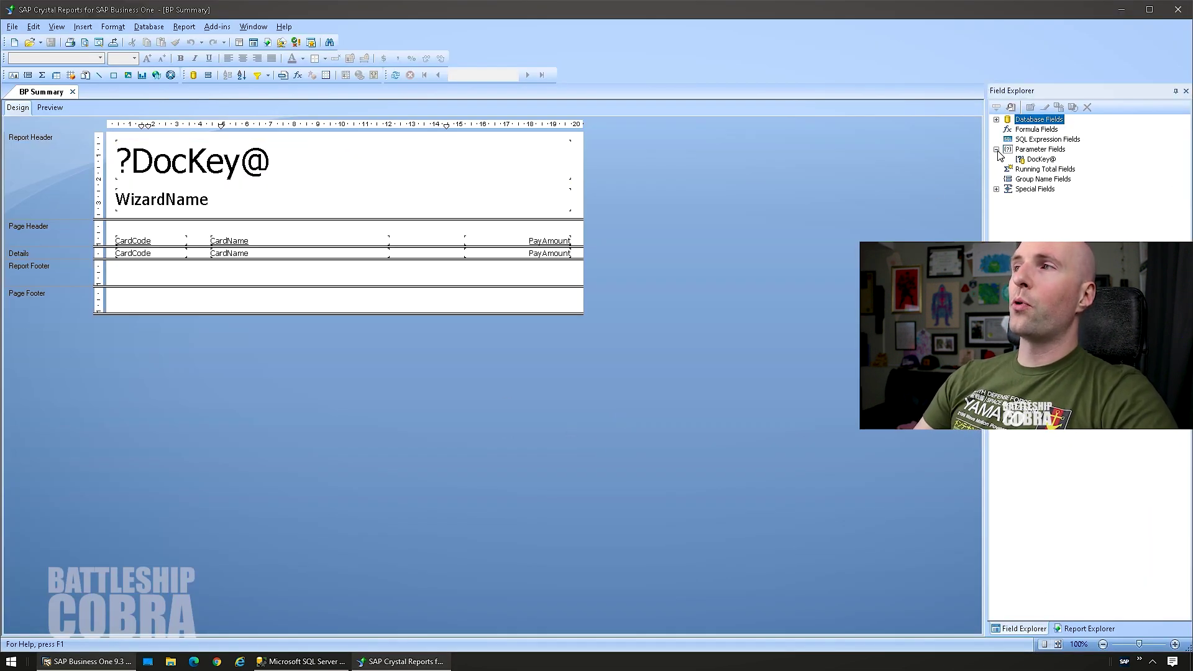
{"action": "left_click", "coordinate": [1047, 160]}
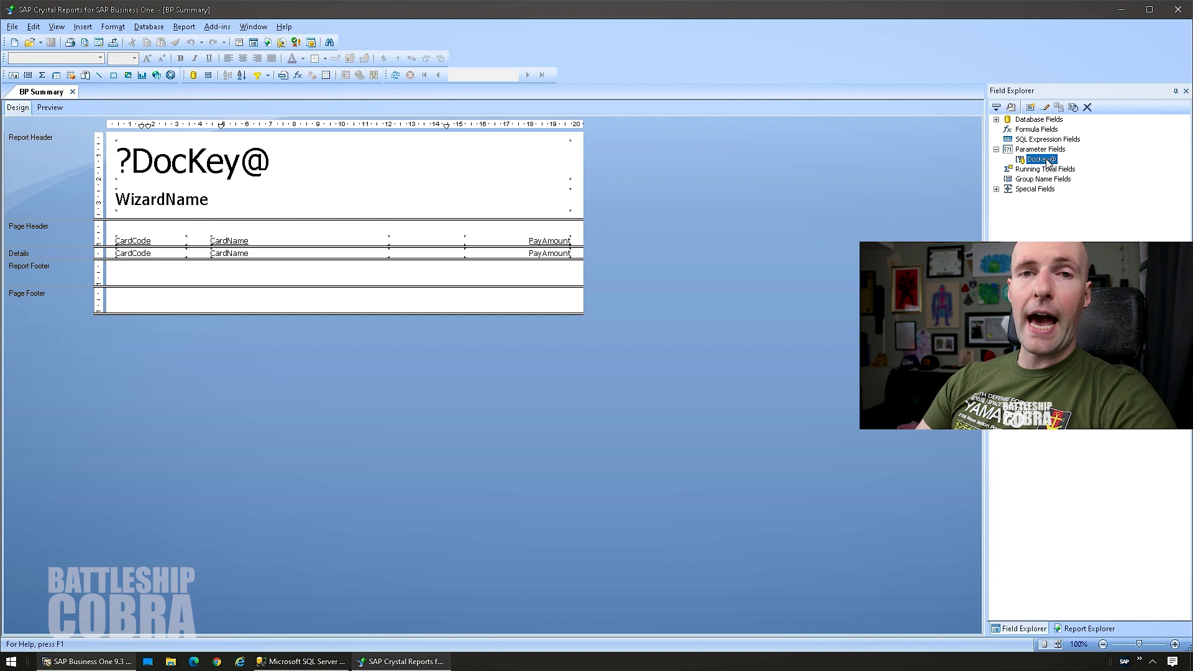
{"action": "right_click", "coordinate": [1050, 160]}
{"action": "left_click", "coordinate": [1064, 163]}
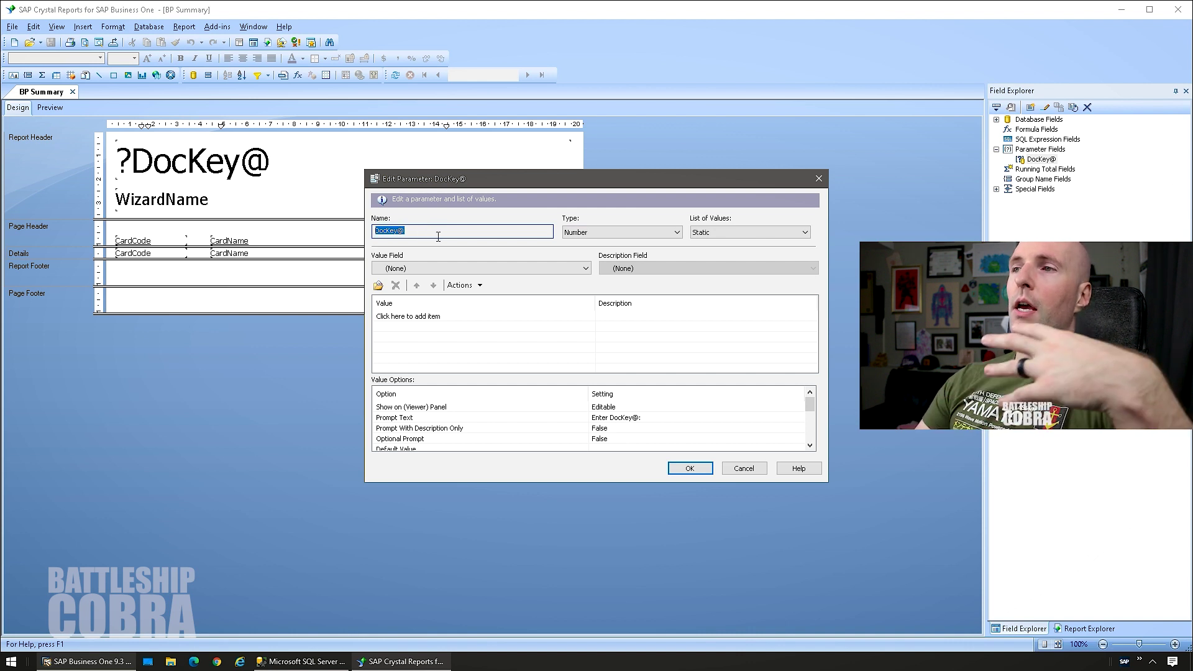
{"action": "double_click", "coordinate": [468, 235]}
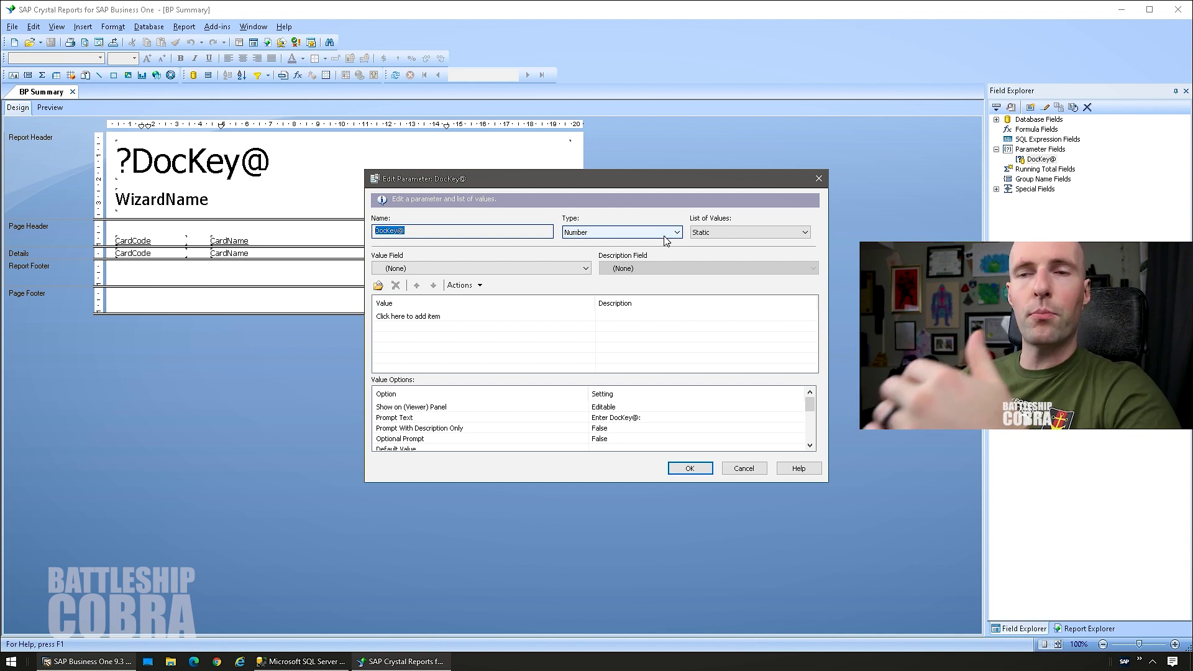
{"action": "left_click", "coordinate": [819, 178]}
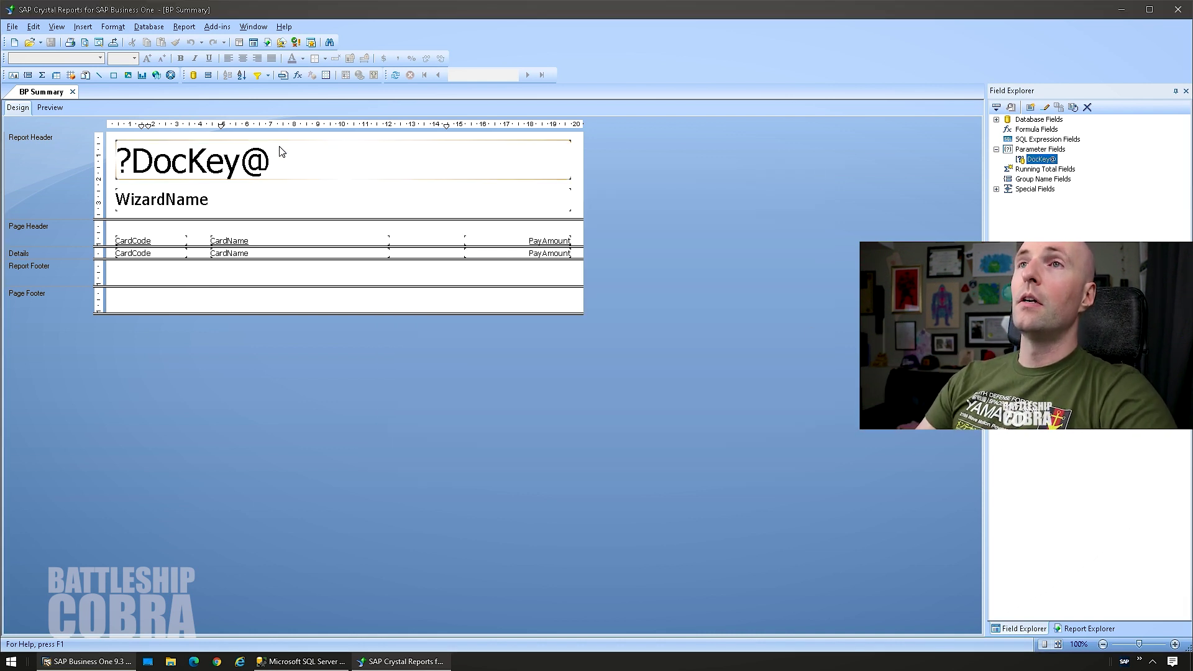
{"action": "left_click", "coordinate": [149, 26]}
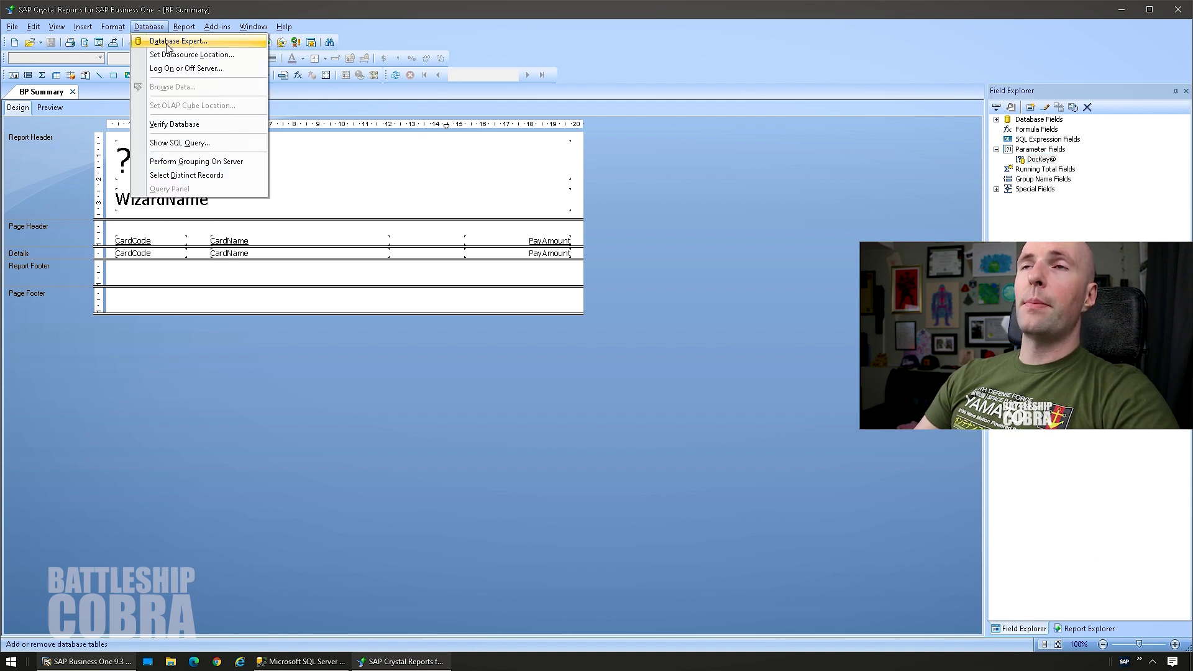
{"action": "left_click", "coordinate": [168, 47]}
{"action": "left_click", "coordinate": [649, 103]}
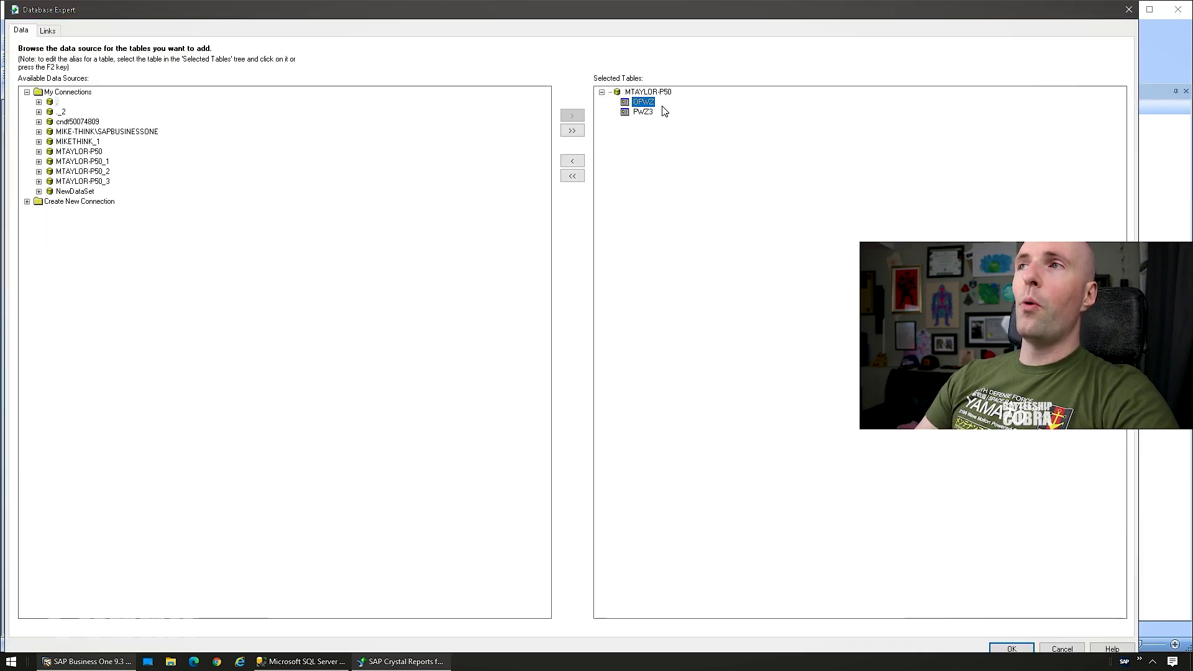
{"action": "left_click", "coordinate": [643, 113]}
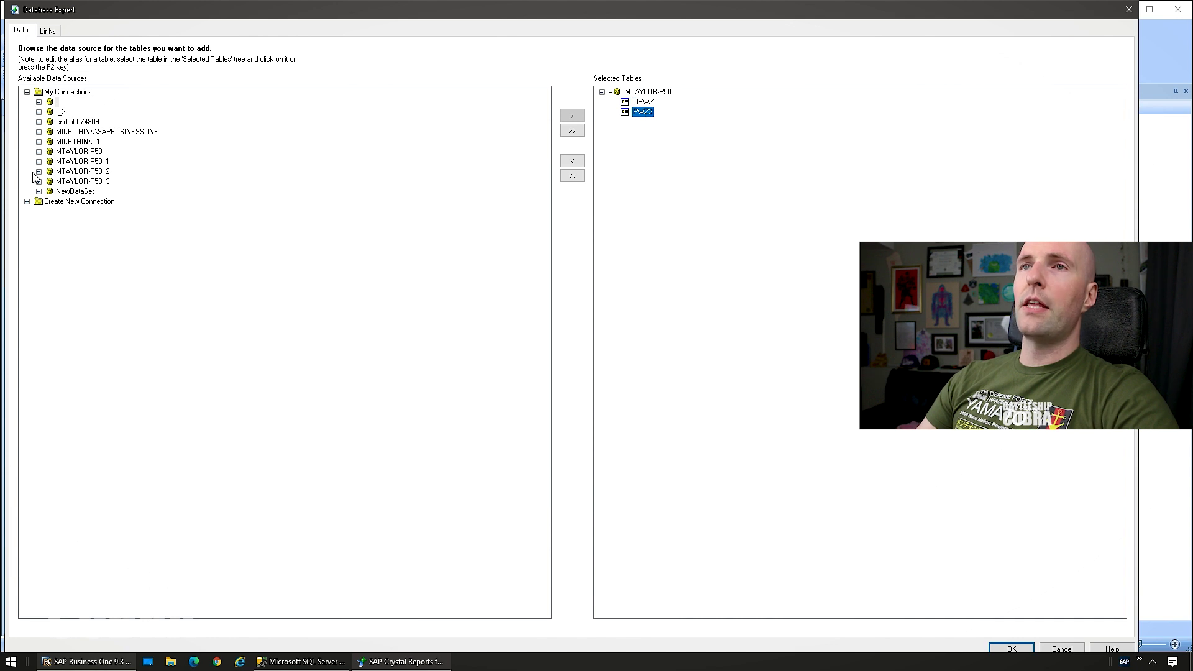
{"action": "double_click", "coordinate": [77, 151]}
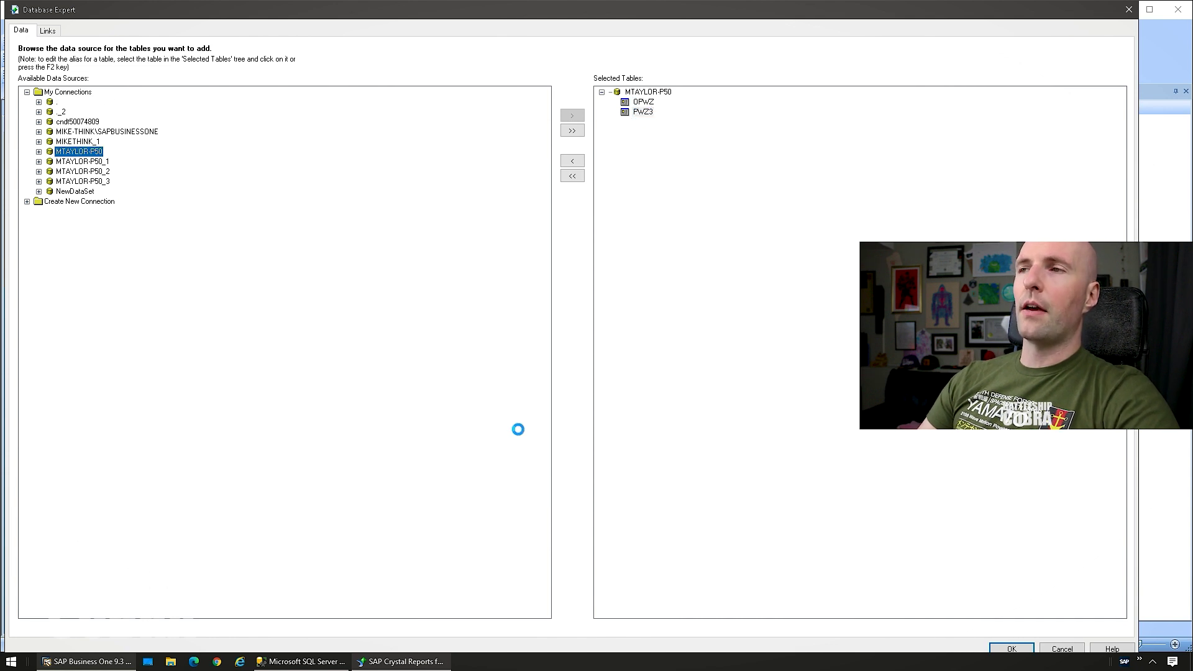
{"action": "type", "text": "*****"}
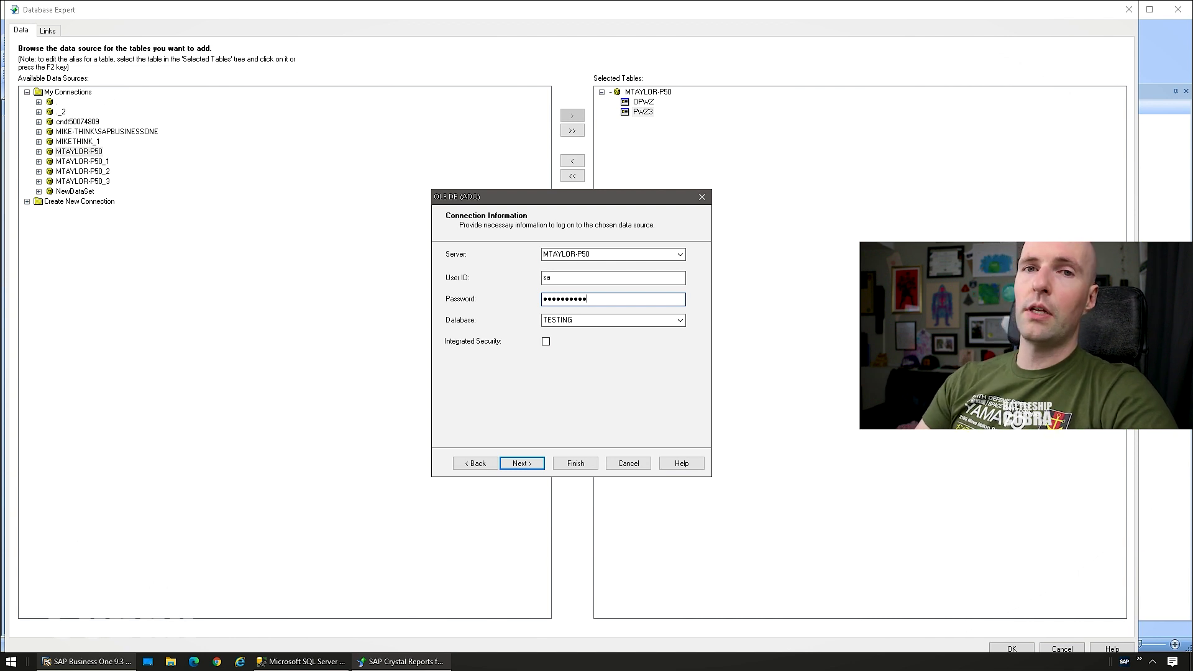
{"action": "key", "text": "Tab"}
{"action": "left_click", "coordinate": [680, 321]}
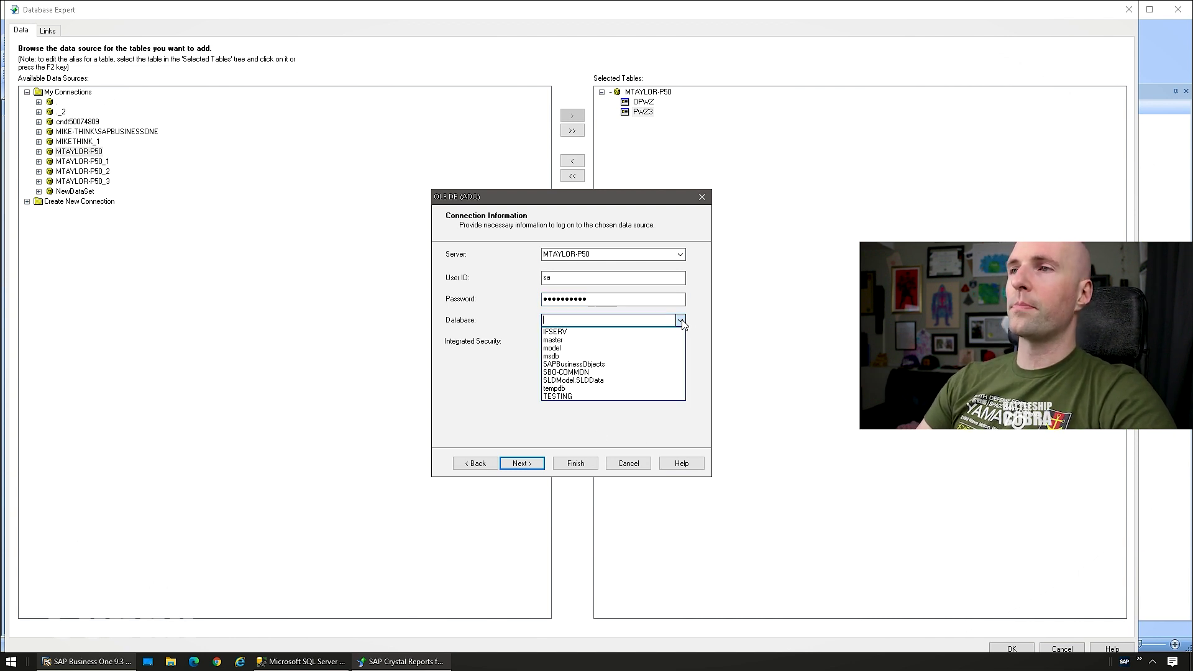
{"action": "left_click", "coordinate": [574, 364]}
{"action": "left_click", "coordinate": [522, 463]}
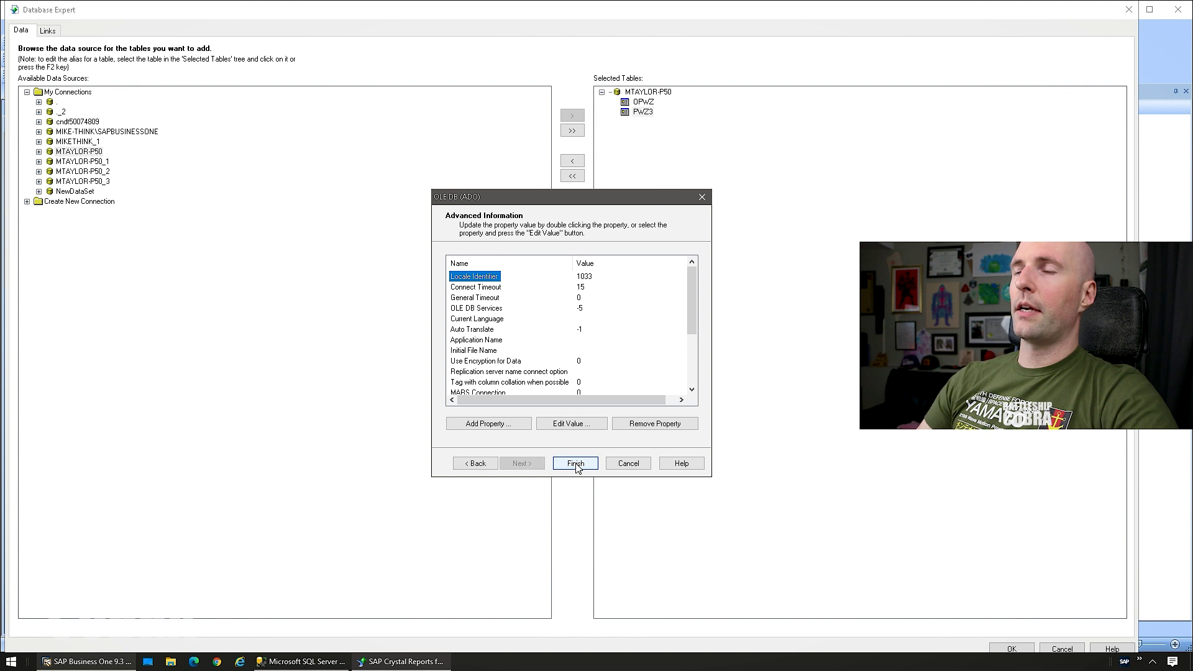
{"action": "left_click", "coordinate": [575, 464]}
{"action": "double_click", "coordinate": [75, 173]}
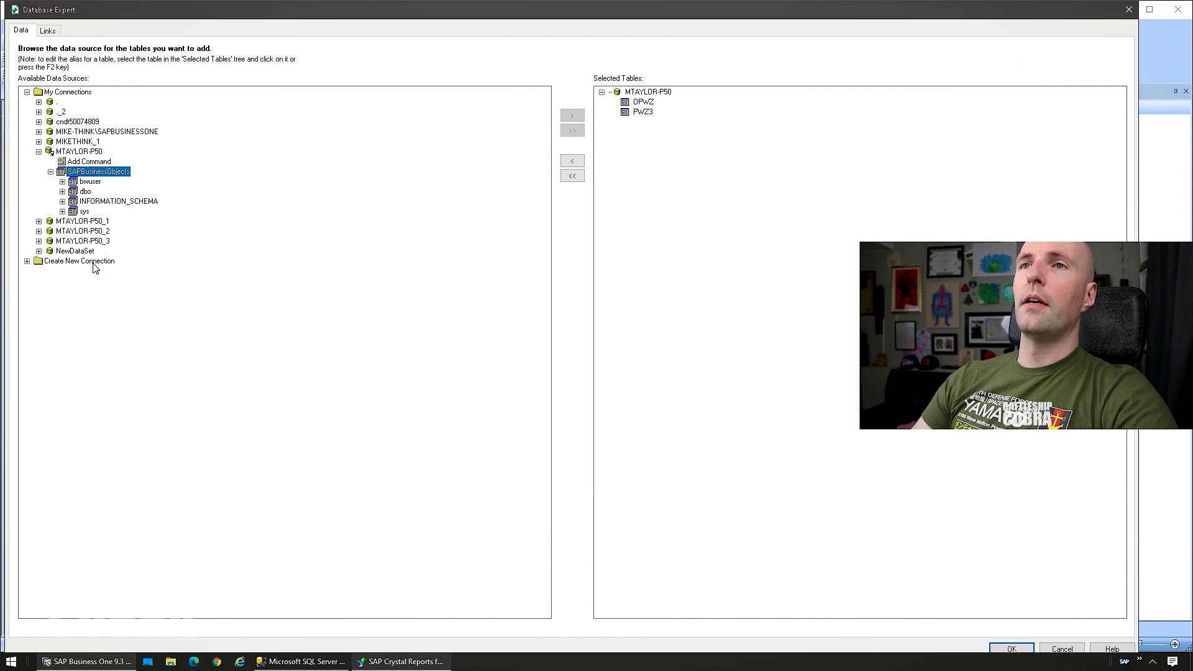
{"action": "double_click", "coordinate": [85, 192]}
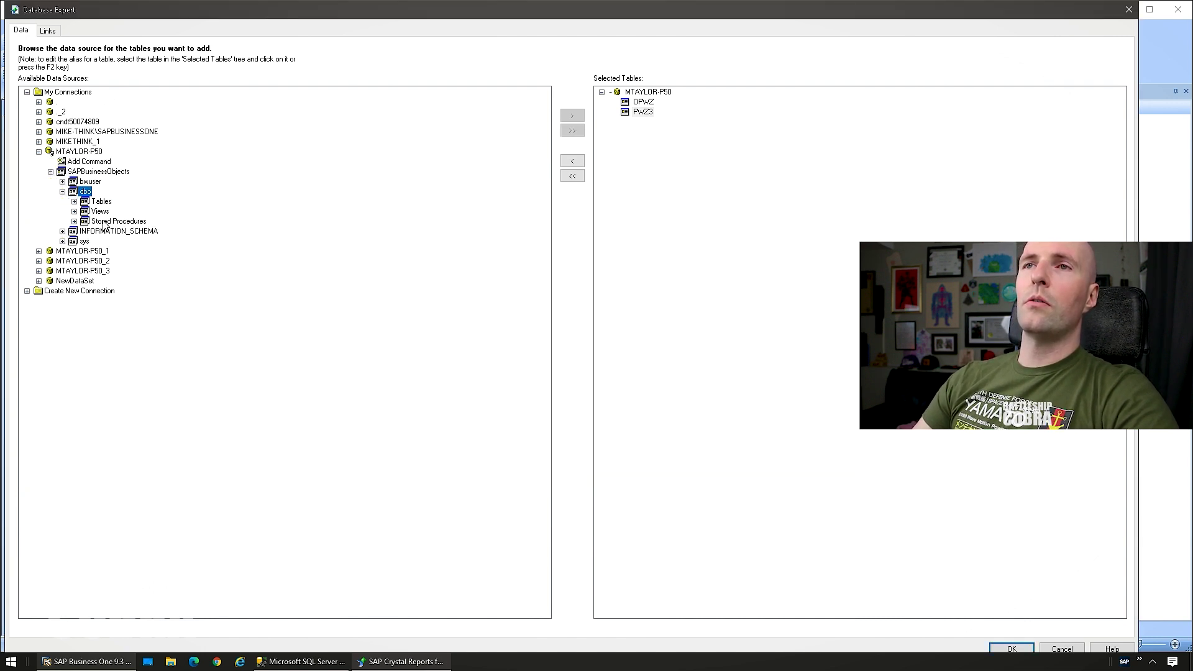
{"action": "left_click", "coordinate": [100, 202]}
{"action": "double_click", "coordinate": [99, 202]}
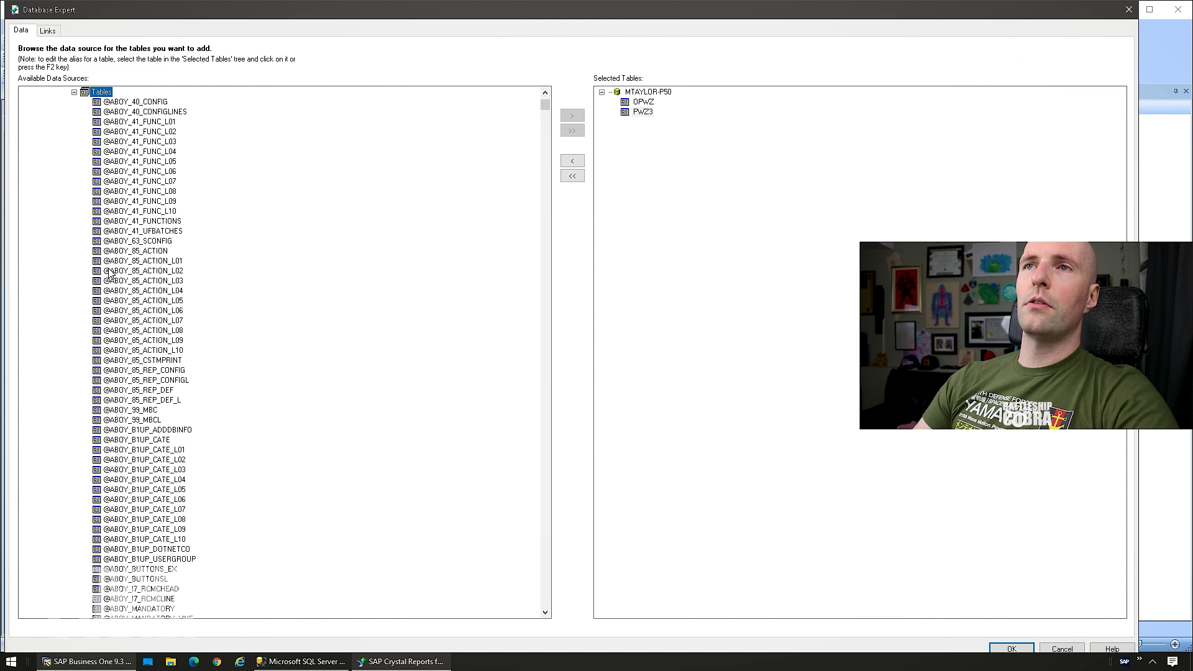
{"action": "left_click", "coordinate": [115, 192]}
{"action": "key", "text": "o"}
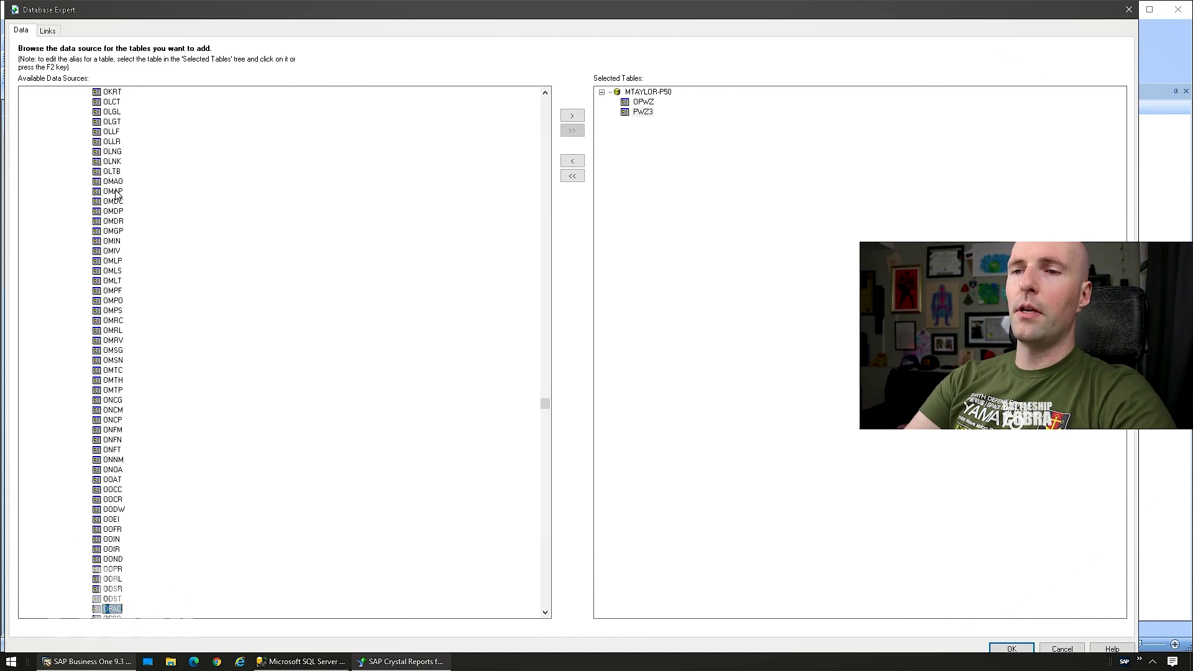
{"action": "type", "text": "pwz"}
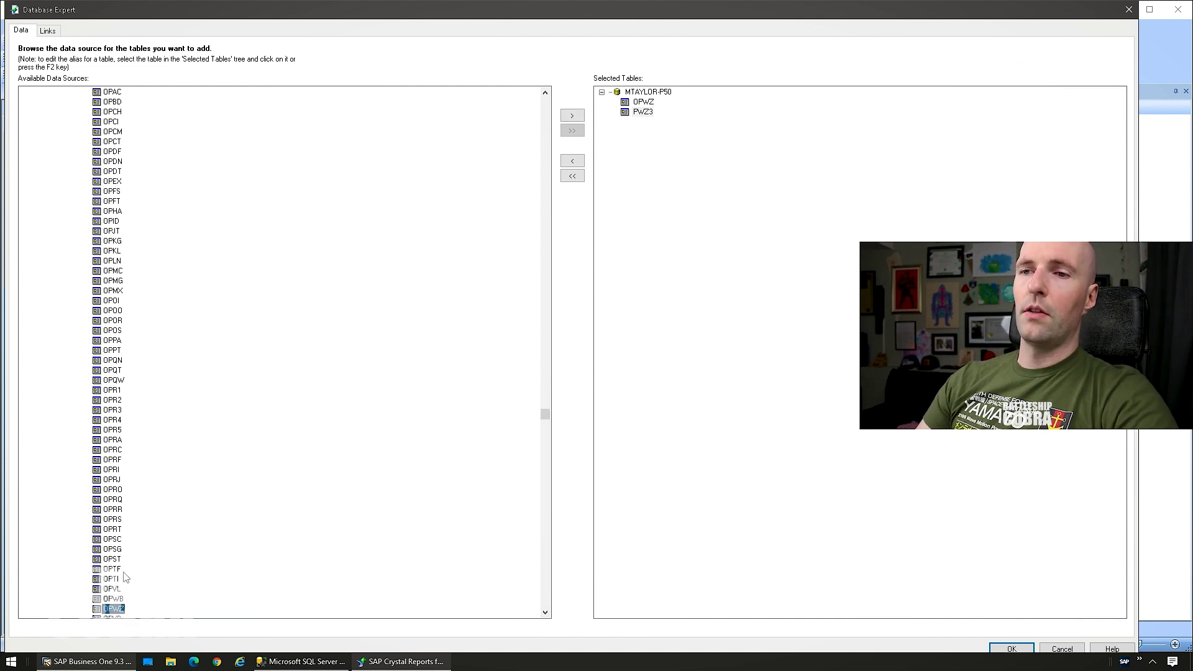
{"action": "left_click", "coordinate": [115, 252]}
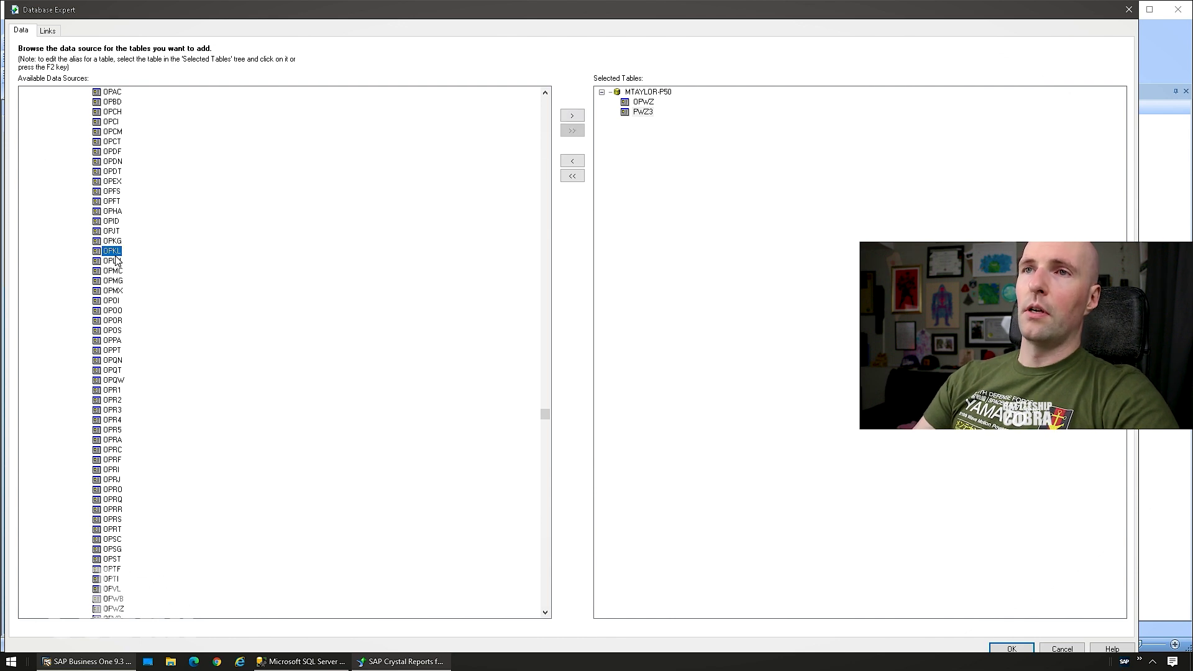
{"action": "type", "text": "pwz"}
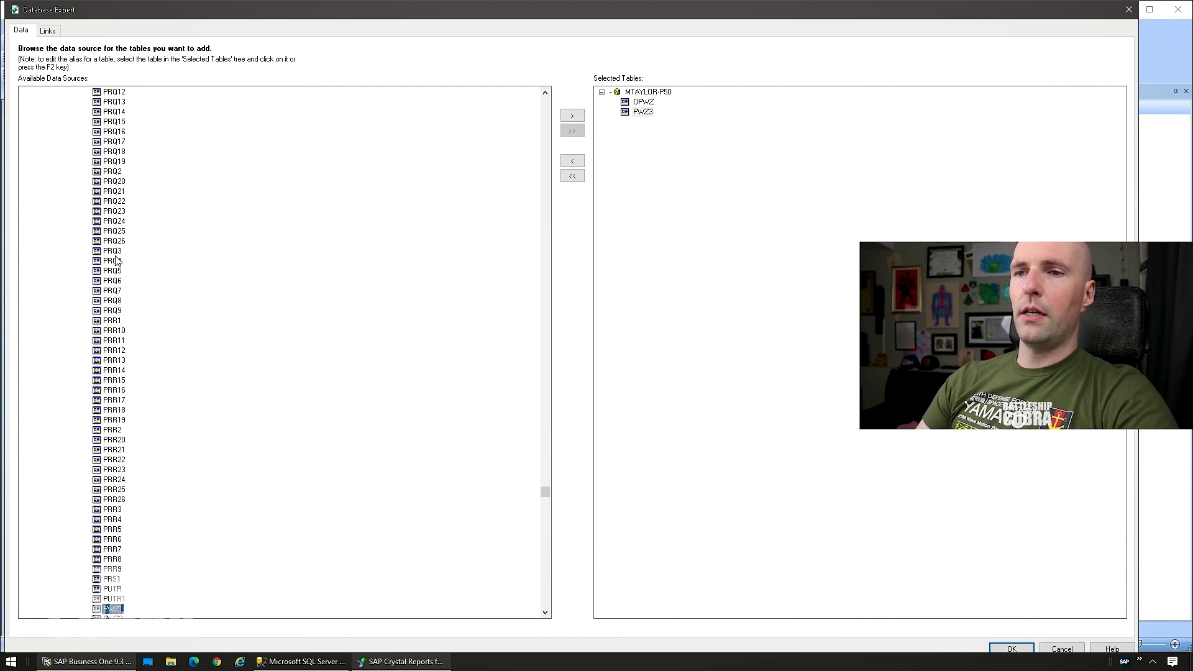
{"action": "key", "text": "Down"}
{"action": "key", "text": "Down"}
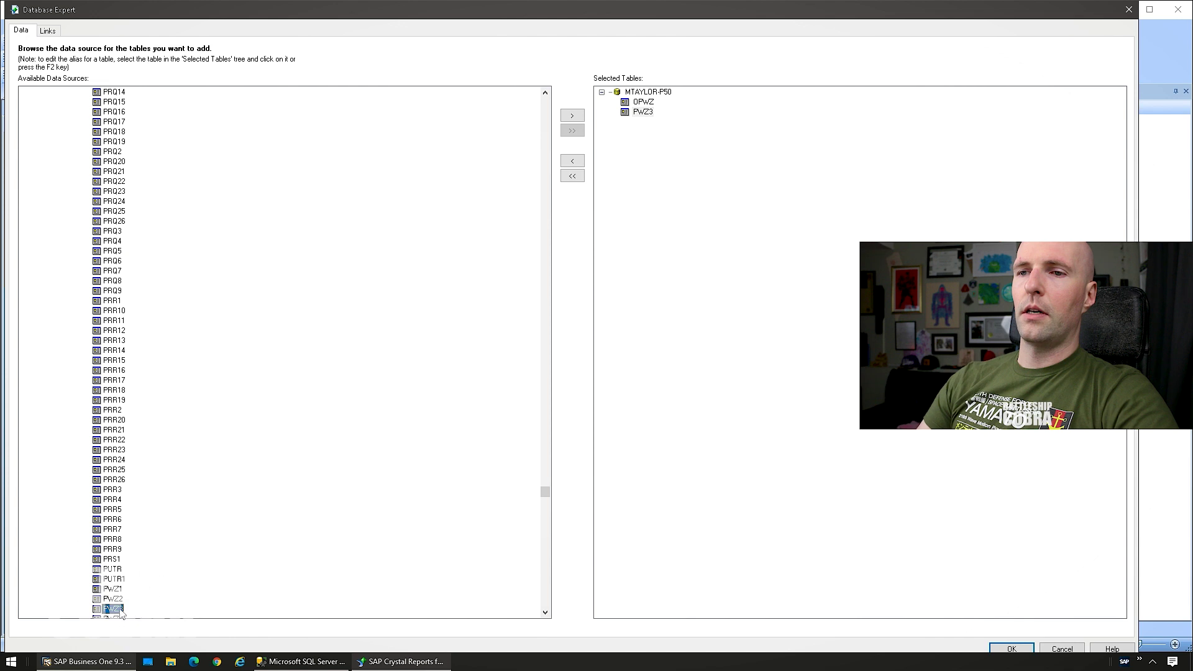
{"action": "left_click", "coordinate": [47, 31]}
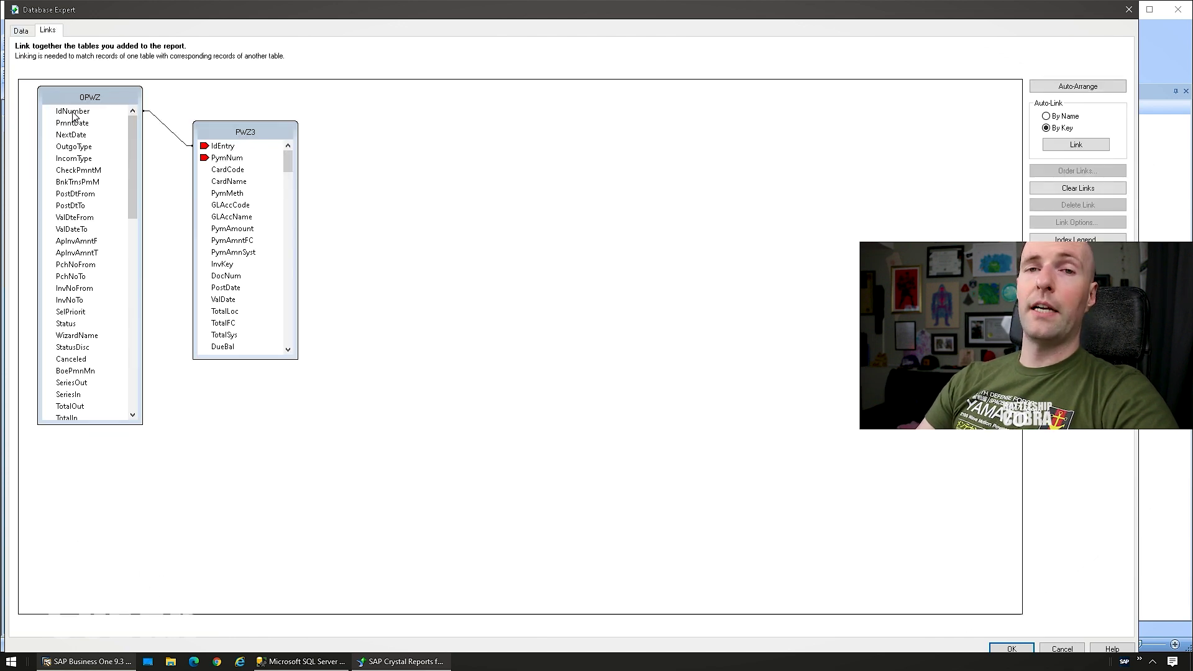
{"action": "left_click", "coordinate": [133, 132]}
{"action": "left_click", "coordinate": [74, 112]}
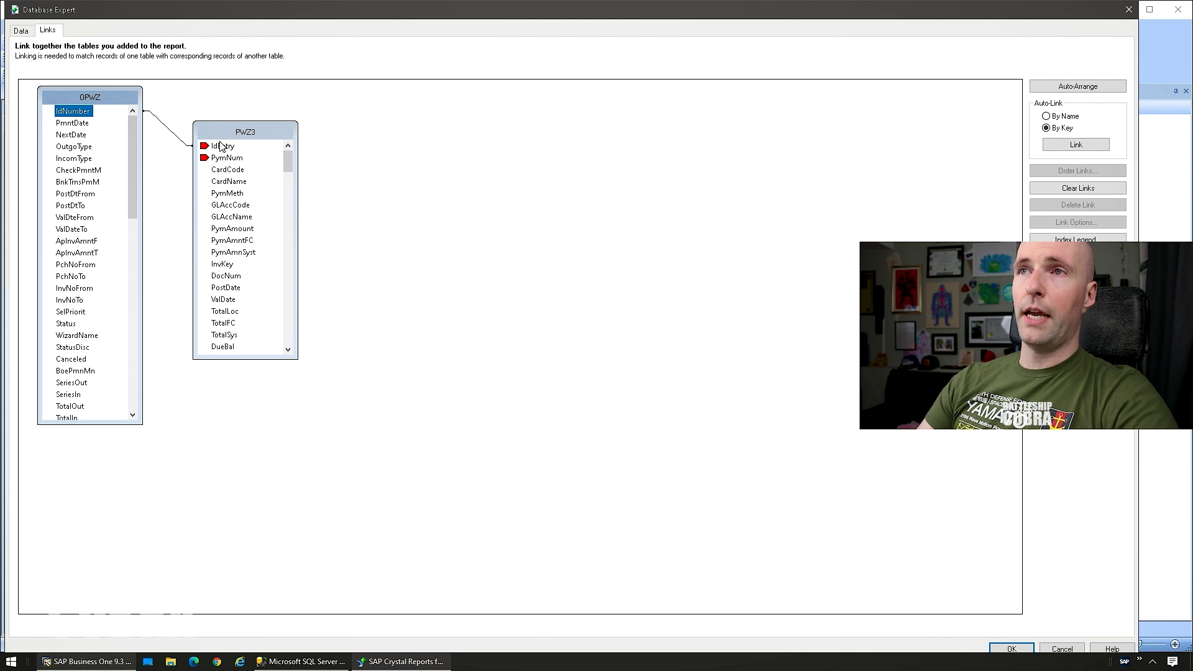
{"action": "left_click", "coordinate": [221, 147]}
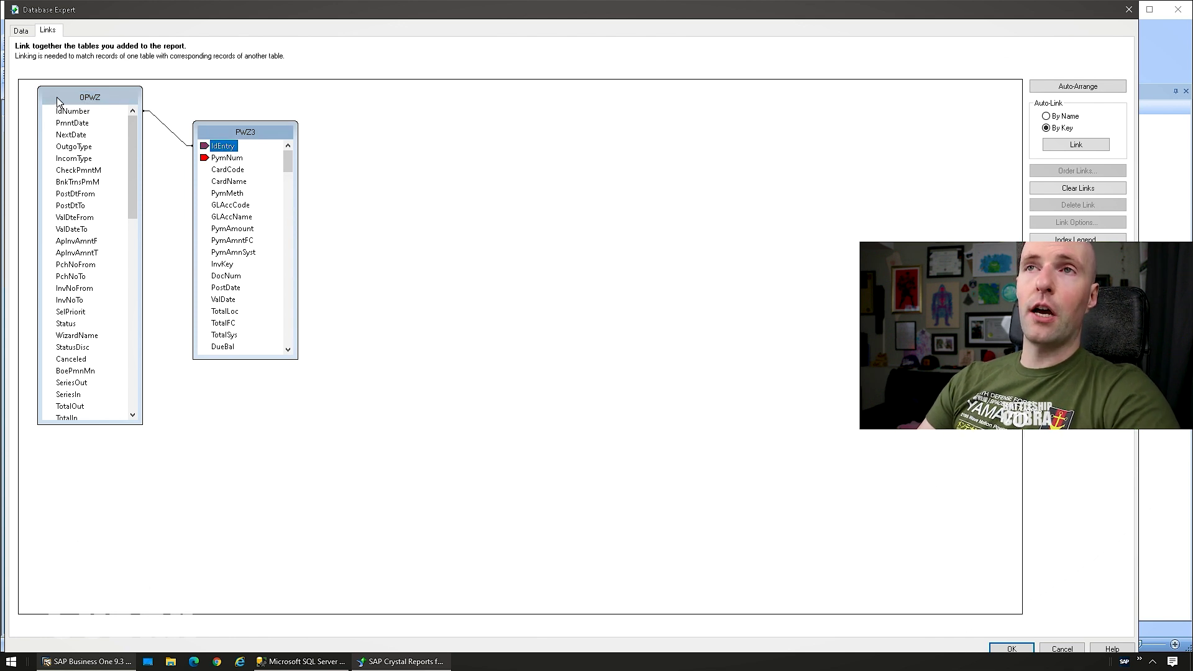
{"action": "left_click", "coordinate": [72, 112]}
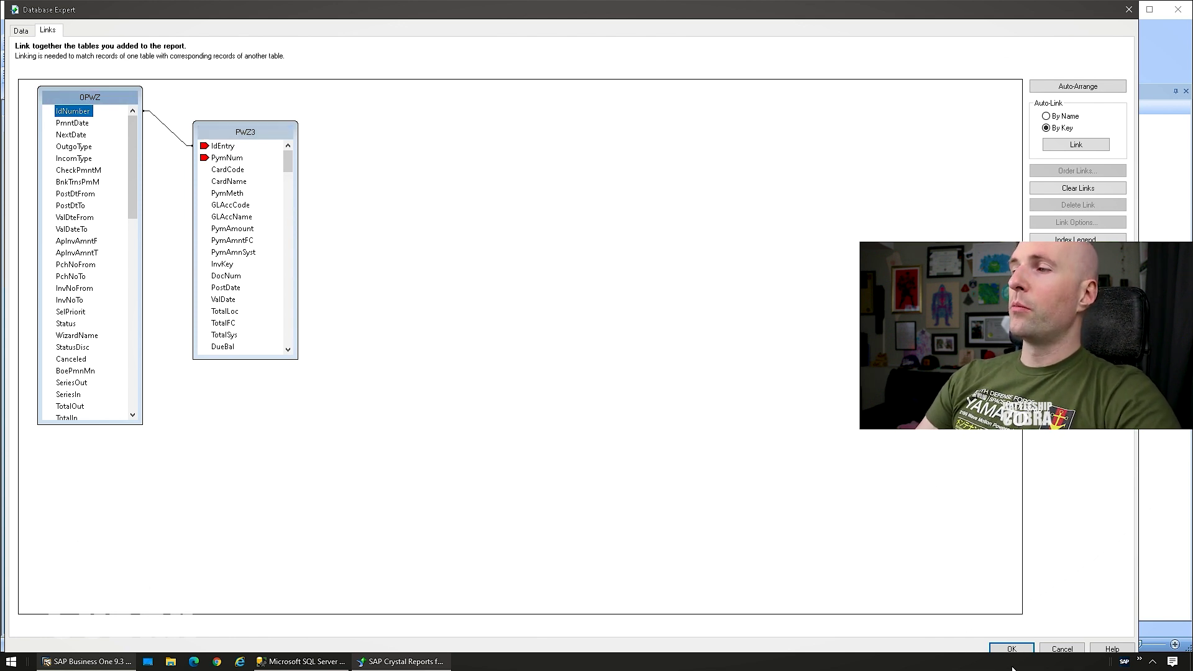
{"action": "left_click", "coordinate": [1129, 10]}
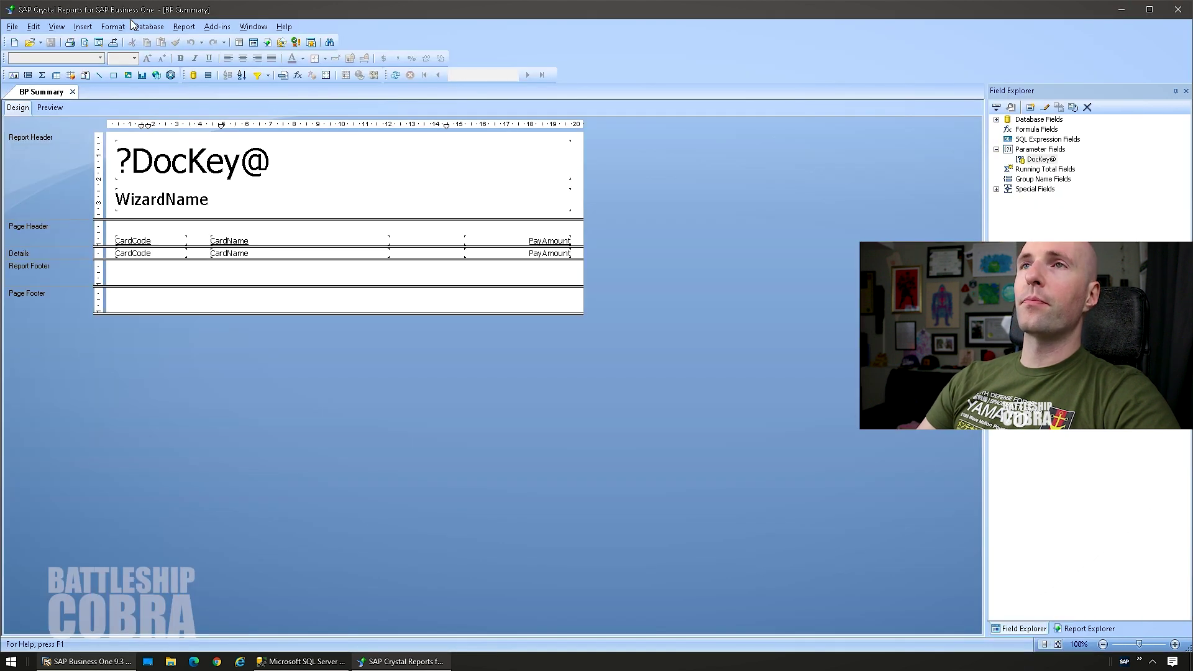
- Open the record selection formula and locate its {OPWZ.IdNumber} field in the OPWZ table
{"action": "left_click", "coordinate": [190, 30]}
{"action": "mouse_move", "coordinate": [280, 55]}
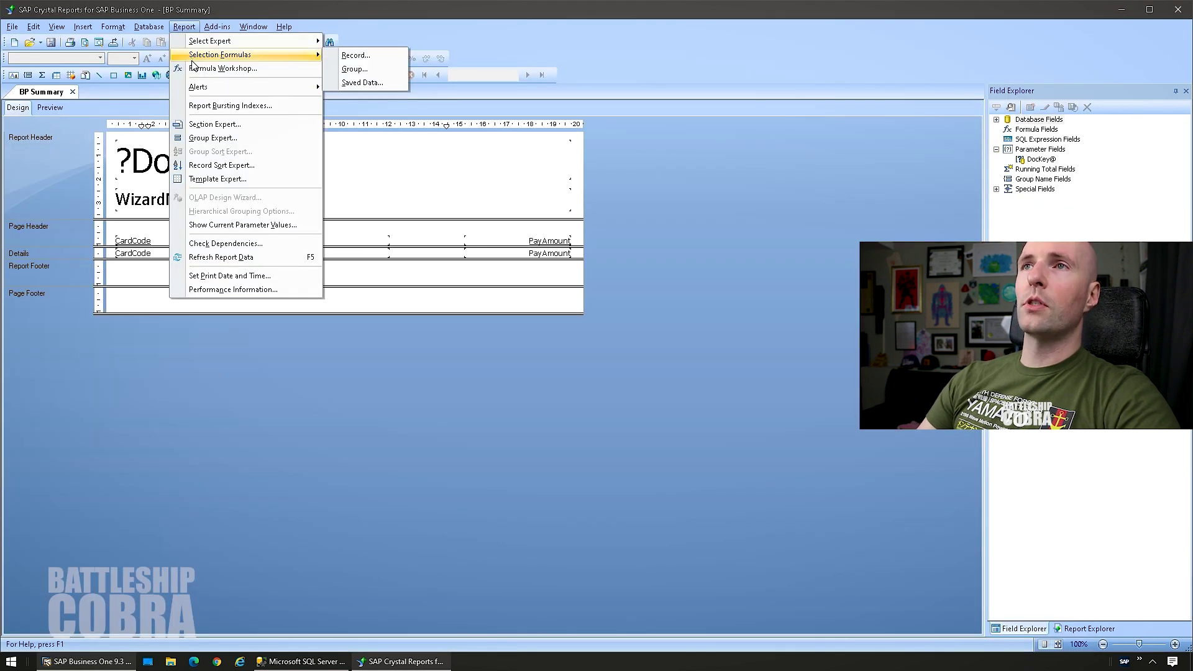
{"action": "left_click", "coordinate": [349, 57]}
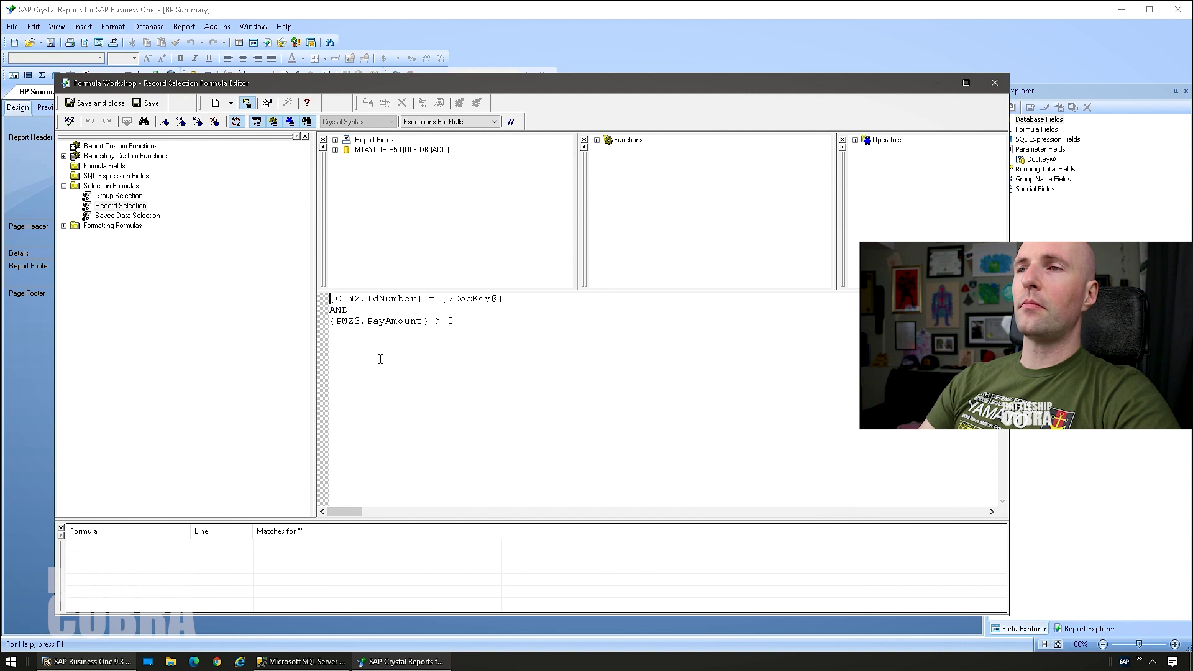
{"action": "left_click_drag", "start_coordinate": [427, 303], "coordinate": [252, 304]}
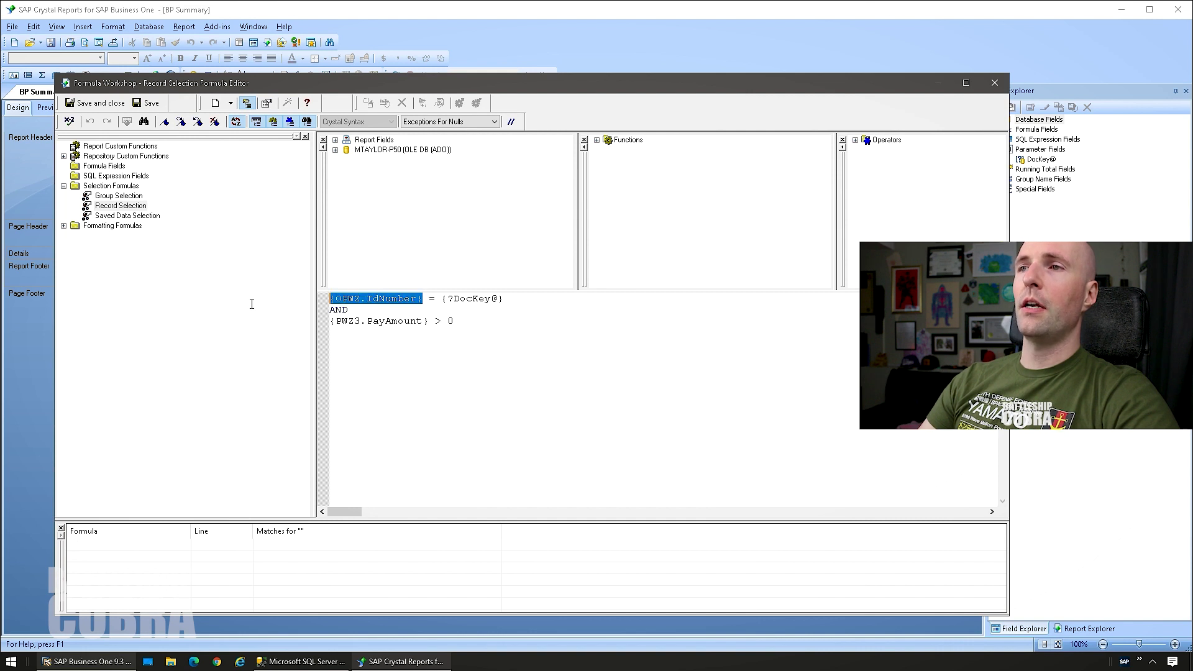
{"action": "left_click", "coordinate": [336, 150]}
{"action": "left_click", "coordinate": [346, 159]}
{"action": "left_click", "coordinate": [387, 152]}
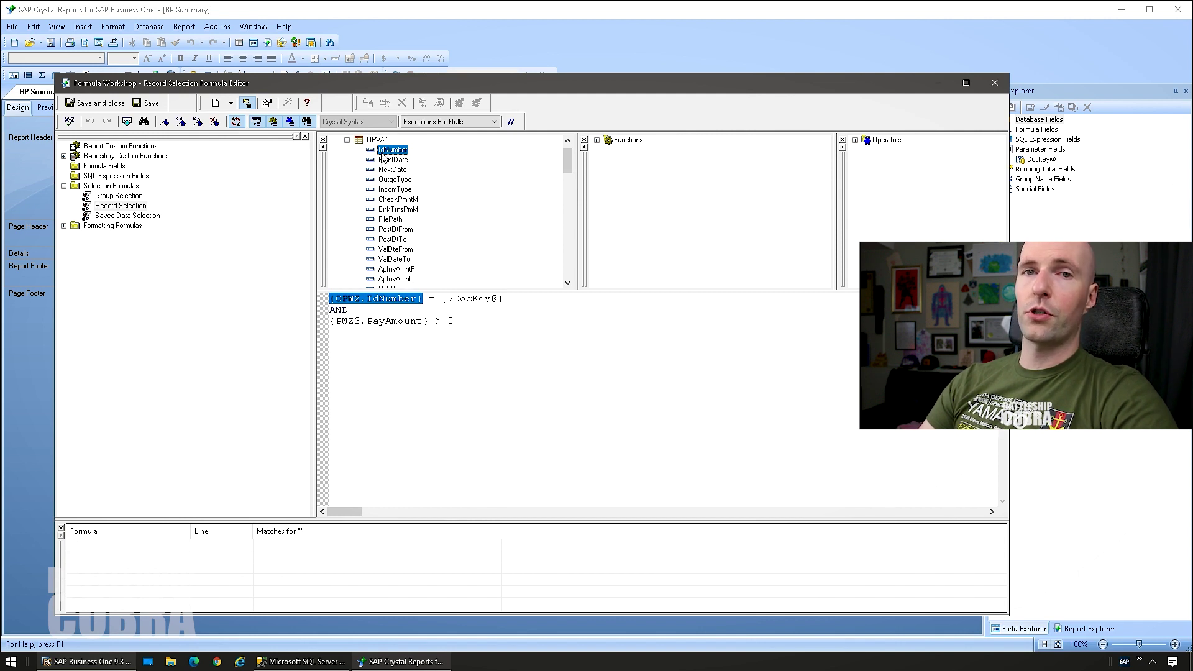
{"action": "left_click", "coordinate": [492, 325]}
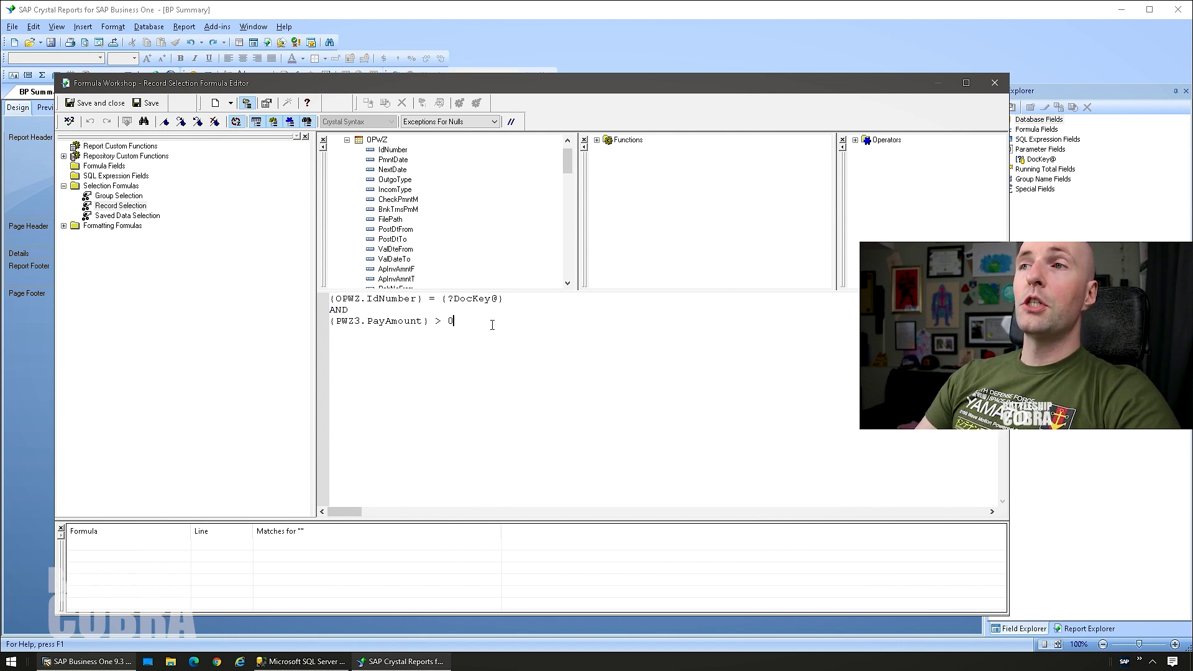
- Review the AND {PWZ3.PayAmount} > 0 condition and close the formula editor unchanged
{"action": "left_click_drag", "start_coordinate": [458, 329], "coordinate": [328, 320]}
{"action": "left_click", "coordinate": [455, 321]}
{"action": "left_click_drag", "start_coordinate": [455, 320], "coordinate": [317, 317]}
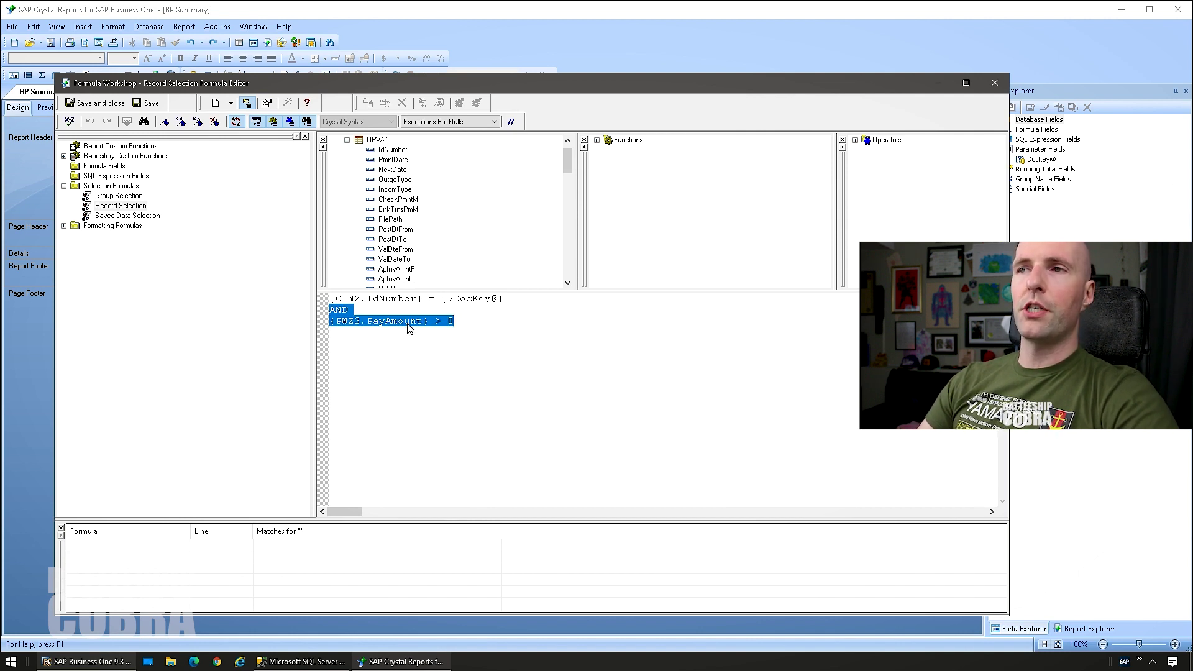
{"action": "left_click", "coordinate": [457, 323]}
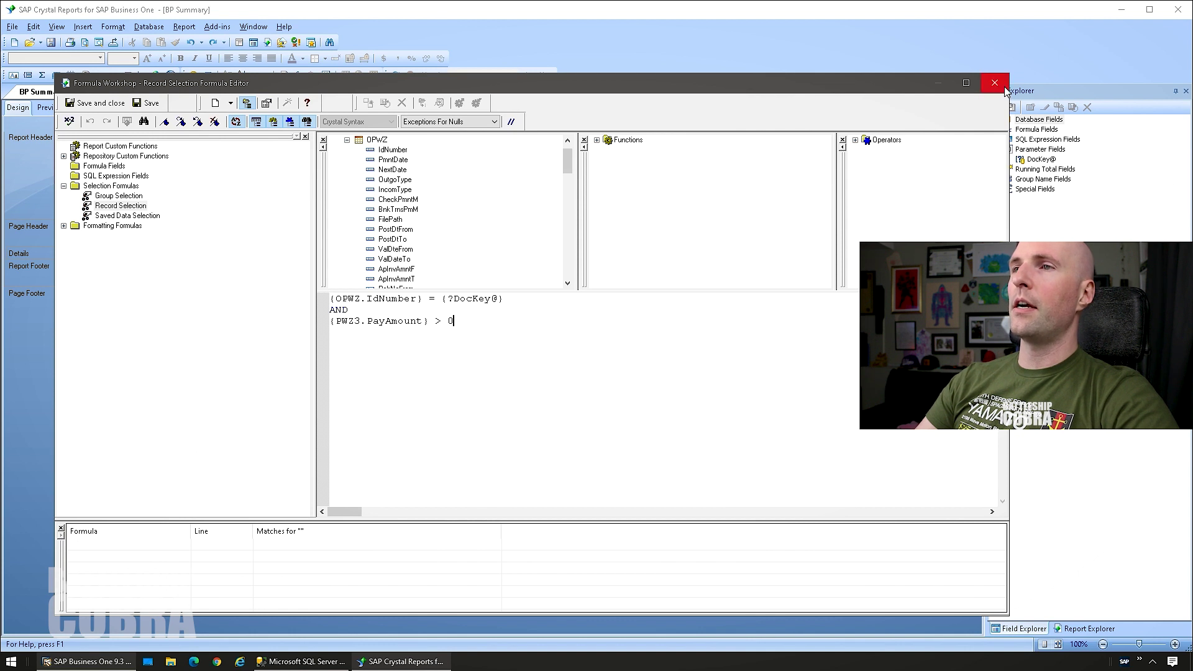
{"action": "left_click_drag", "start_coordinate": [476, 322], "coordinate": [328, 310]}
{"action": "left_click", "coordinate": [475, 328]}
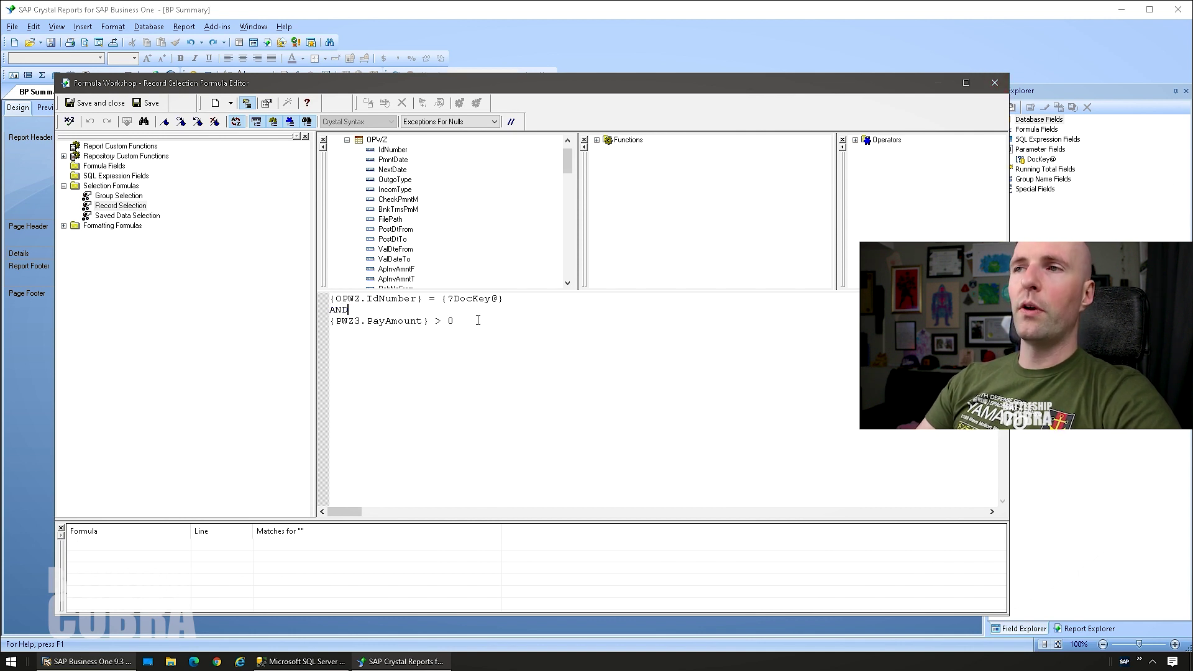
{"action": "left_click_drag", "start_coordinate": [475, 327], "coordinate": [291, 314]}
{"action": "left_click", "coordinate": [472, 324]}
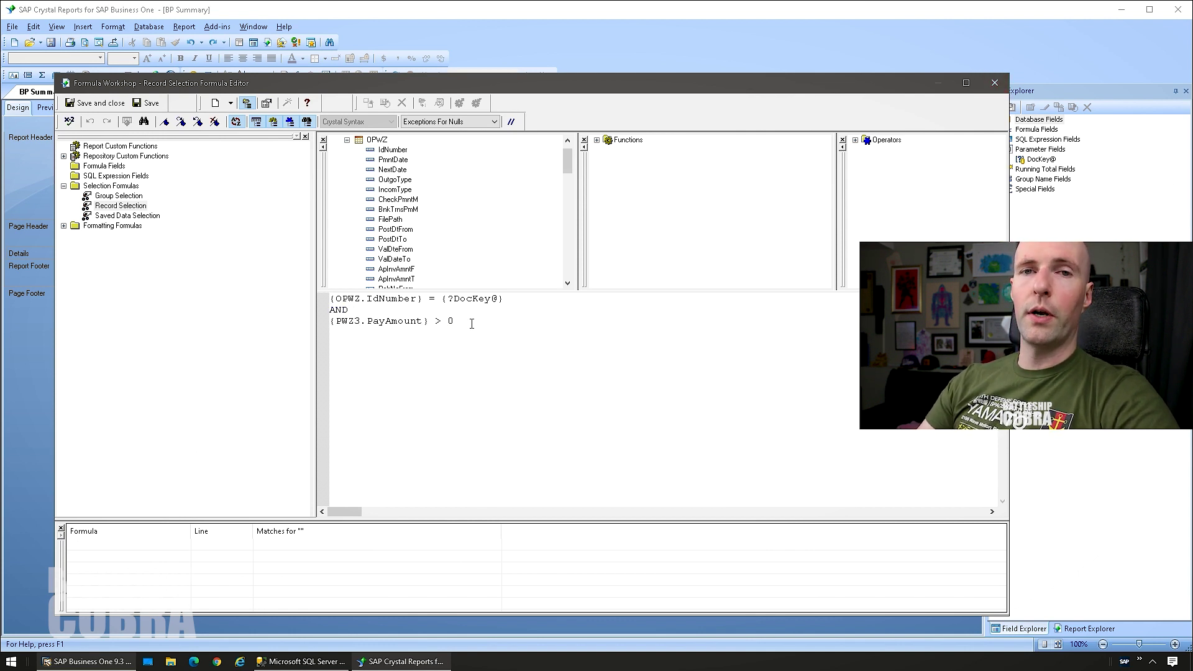
{"action": "left_click", "coordinate": [1001, 83]}
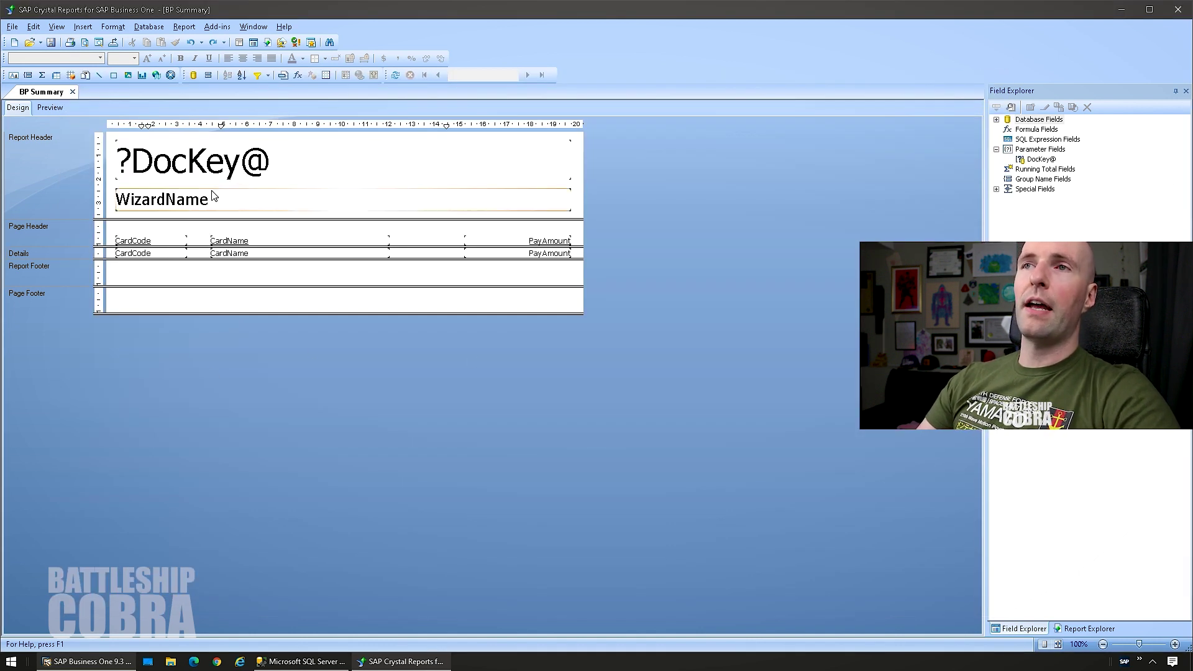
- Save the BP Summary report and close Crystal Reports
{"action": "left_click", "coordinate": [12, 27]}
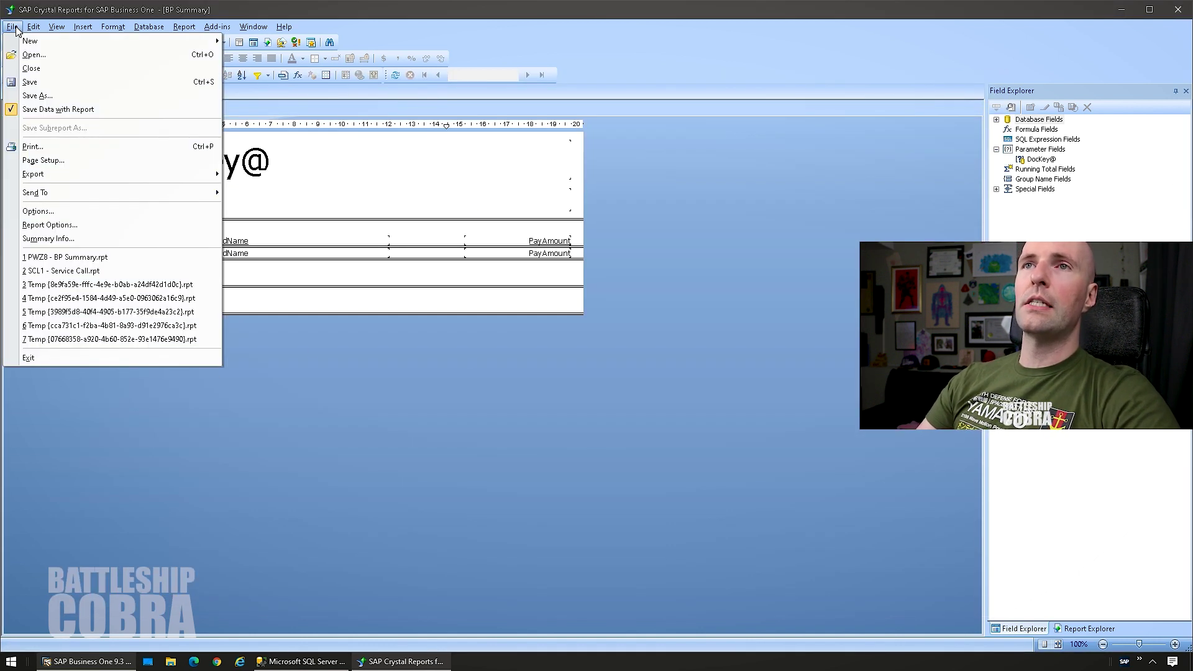
{"action": "left_click", "coordinate": [31, 82]}
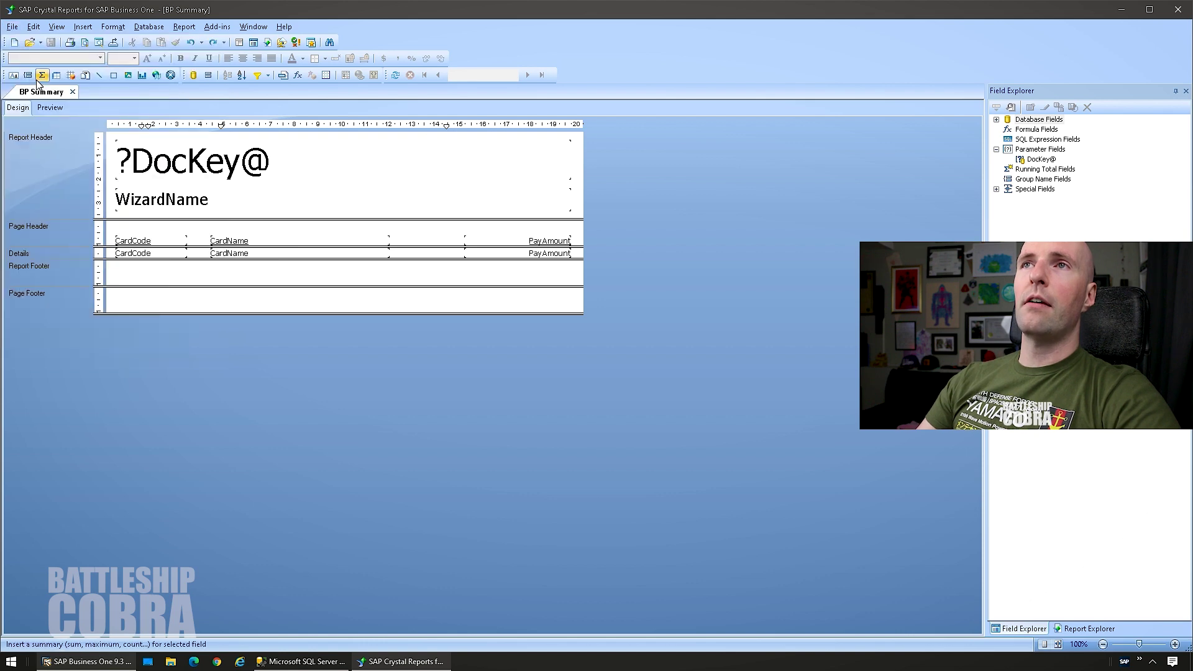
{"action": "left_click", "coordinate": [1180, 9]}
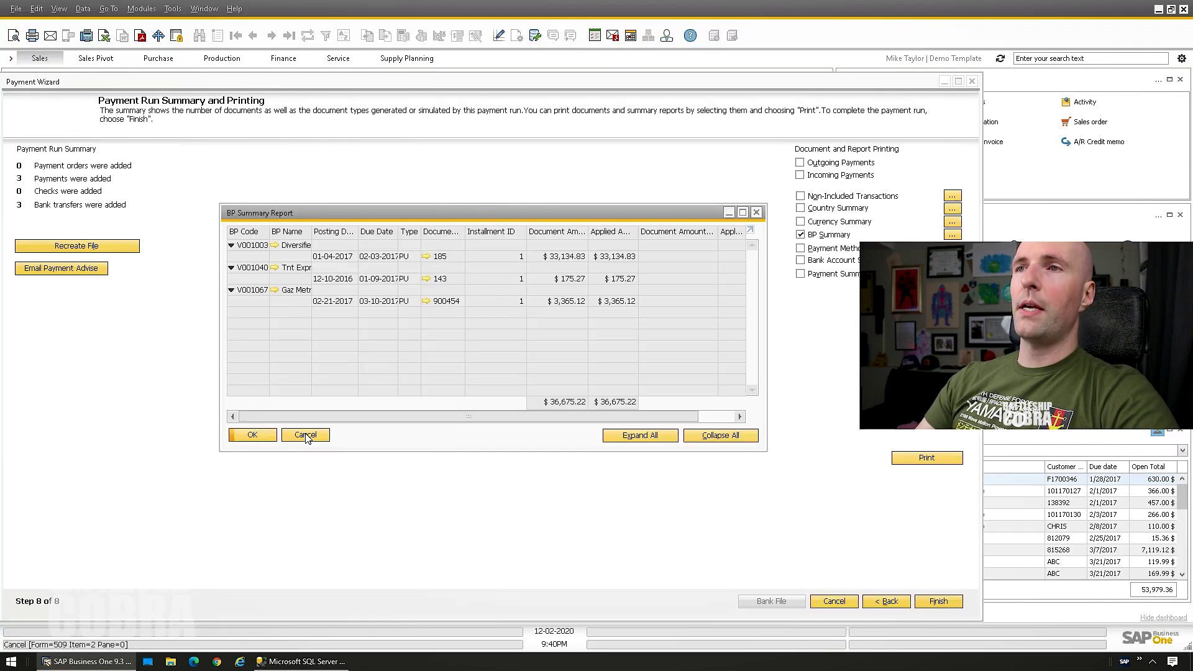
- Open the Report and Layout Manager and check the BP Summary's document type
{"action": "left_click", "coordinate": [501, 38]}
{"action": "left_click", "coordinate": [656, 407]}
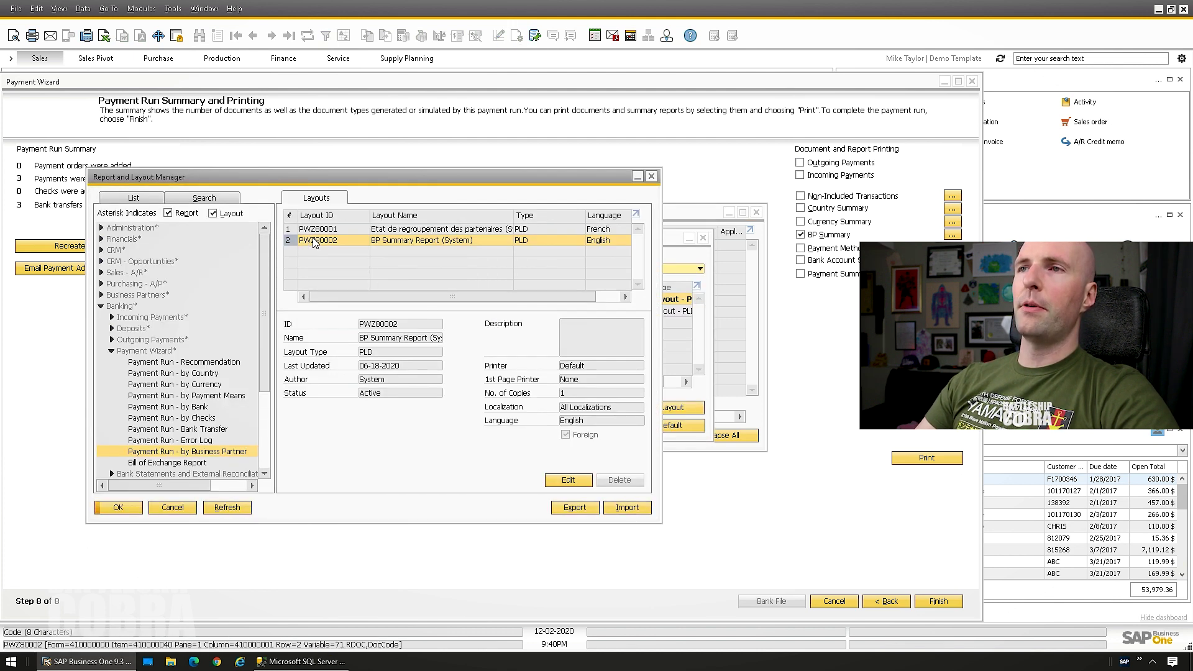
{"action": "left_click_drag", "start_coordinate": [373, 177], "coordinate": [347, 258]}
{"action": "left_click_drag", "start_coordinate": [585, 238], "coordinate": [564, 124]}
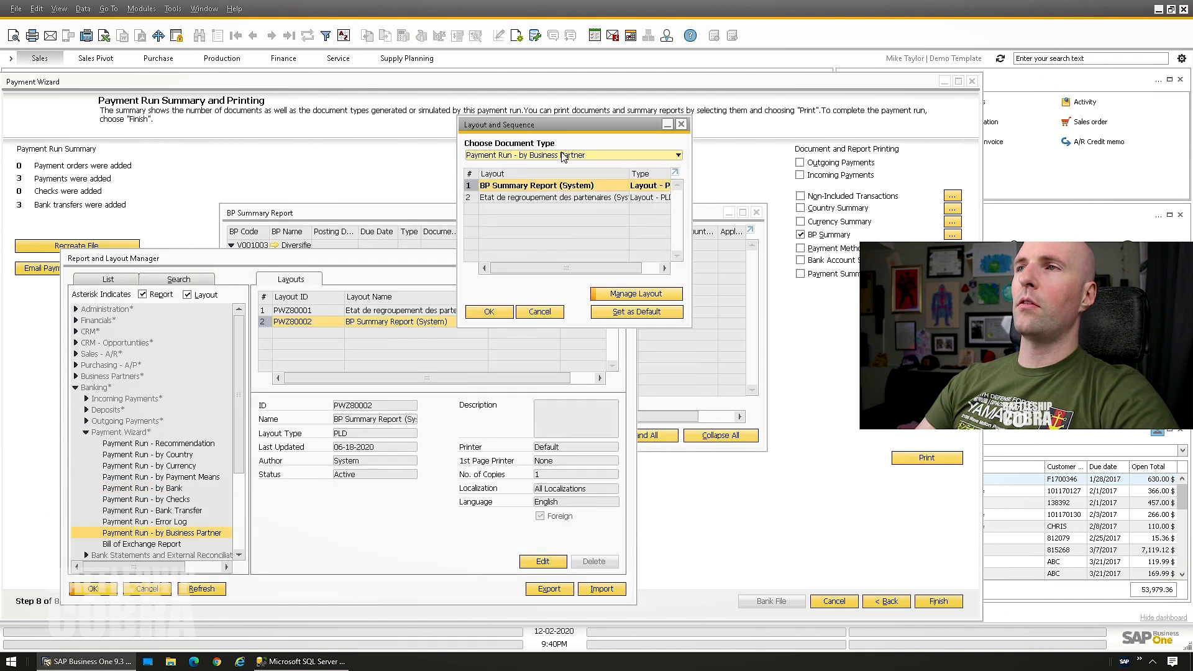
{"action": "left_click", "coordinate": [563, 156]}
{"action": "left_click", "coordinate": [408, 265]}
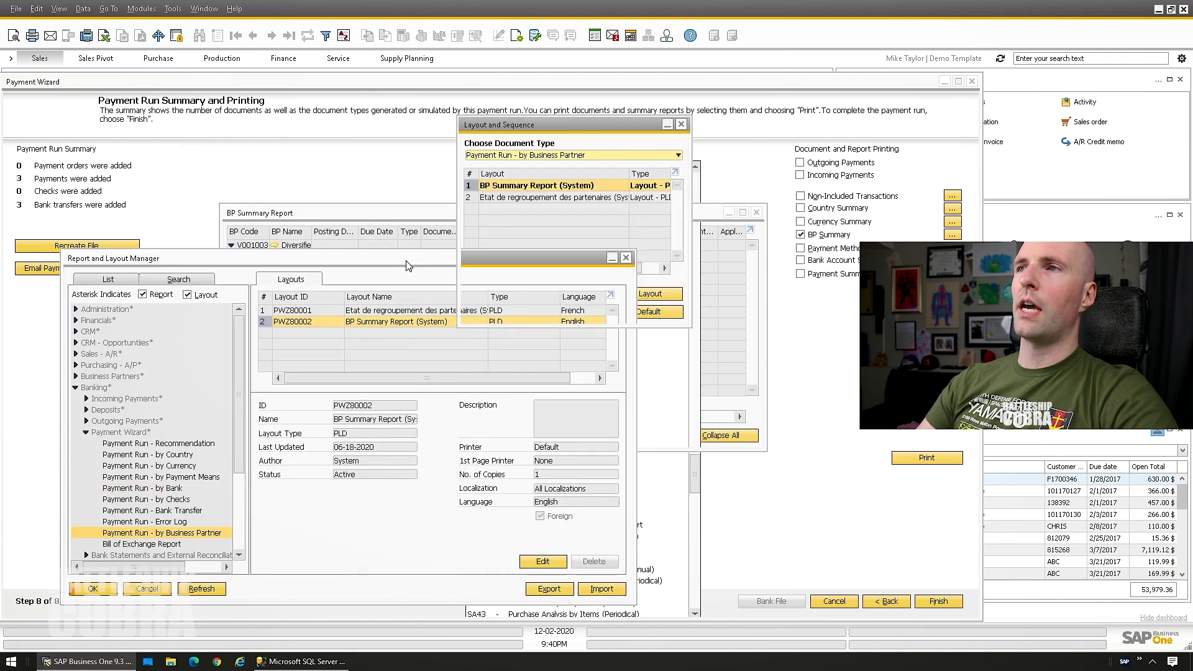
- Import PWZ8 - BP Summary.rpt from the Desktop for the Payment Run - by Business Partner type
{"action": "left_click", "coordinate": [602, 589]}
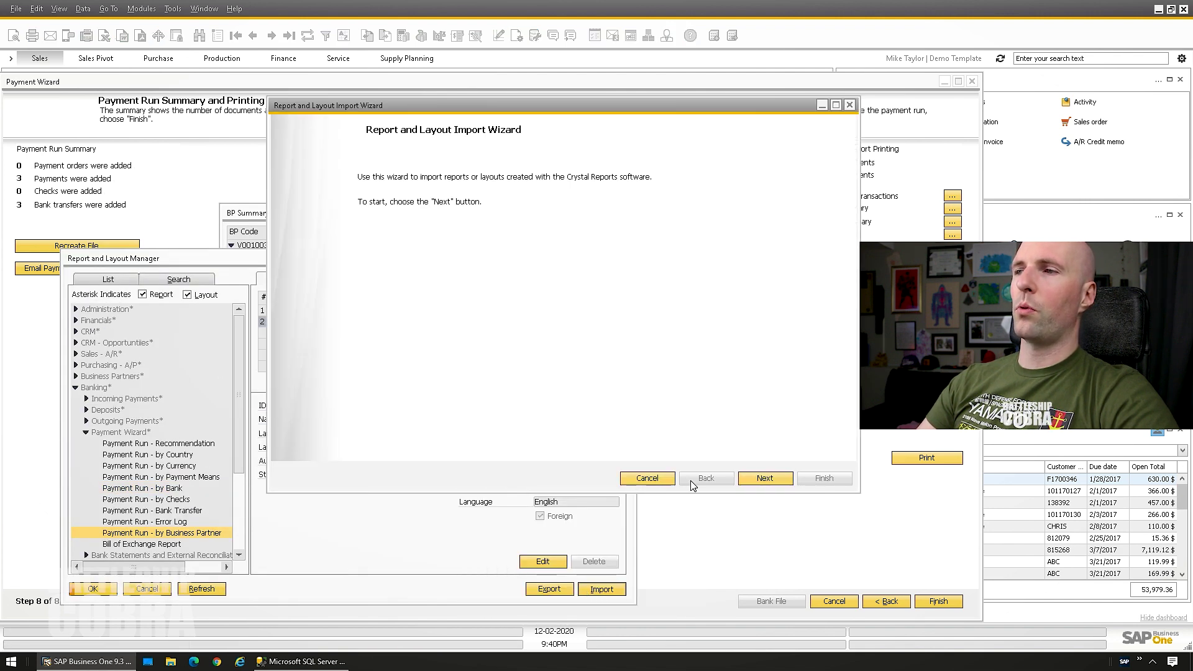
{"action": "left_click", "coordinate": [770, 478]}
{"action": "left_click", "coordinate": [611, 215]}
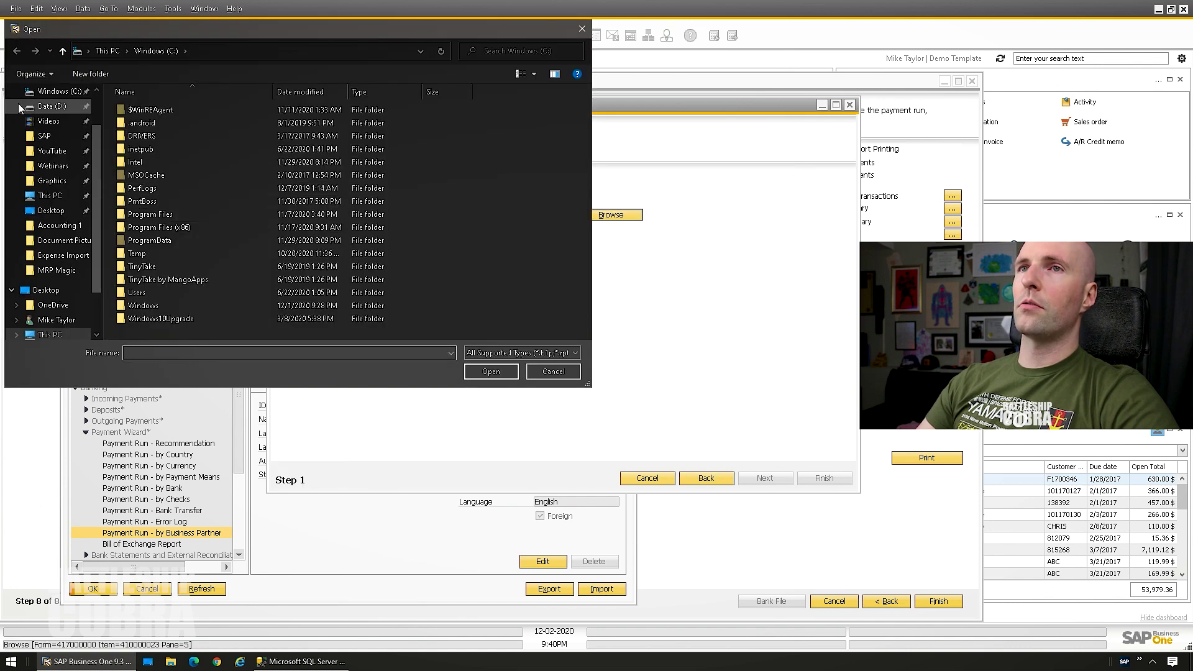
{"action": "left_click", "coordinate": [44, 210]}
{"action": "double_click", "coordinate": [214, 130]}
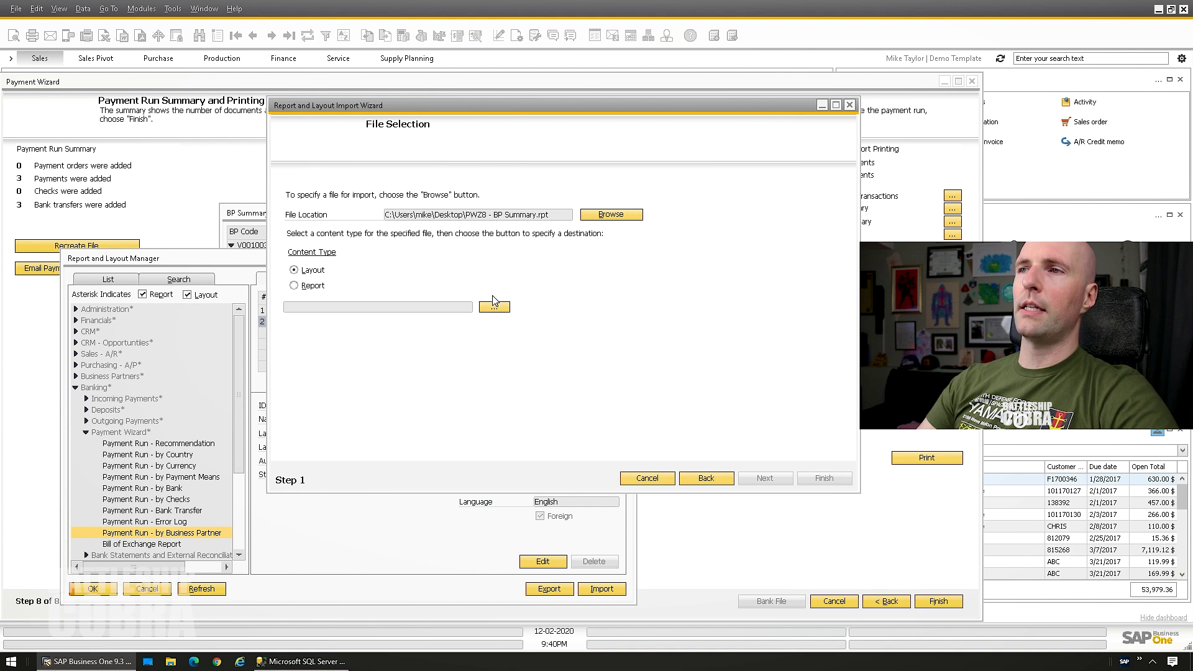
{"action": "left_click", "coordinate": [494, 306]}
{"action": "type", "text": "pw"}
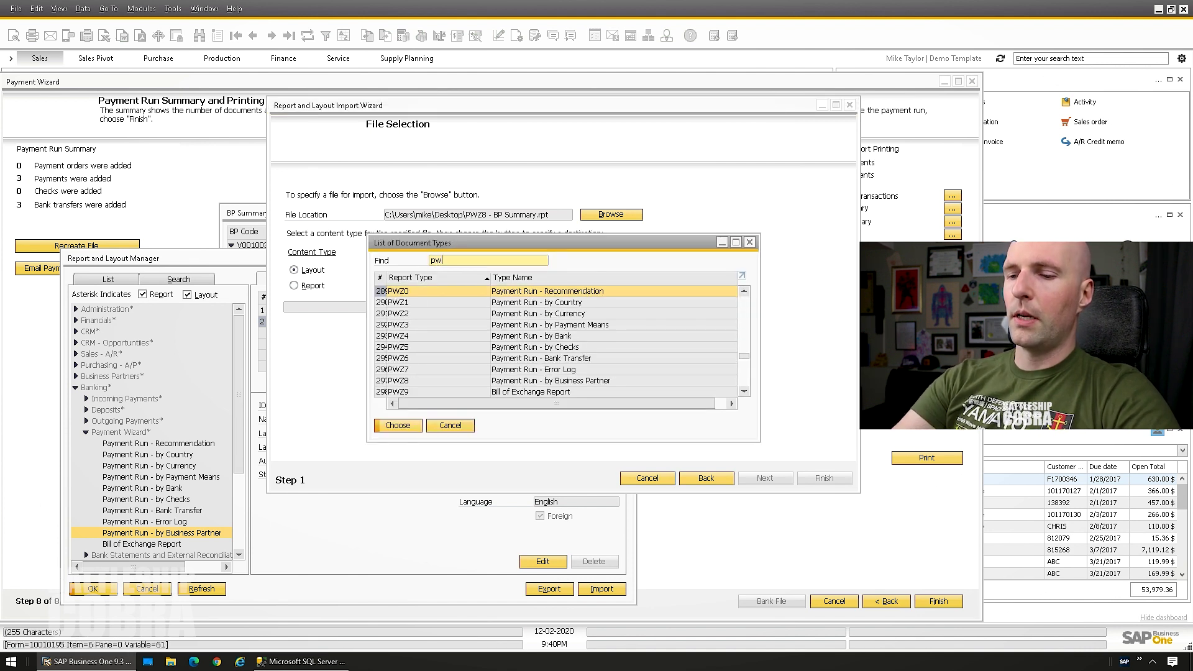
{"action": "type", "text": "z8"}
{"action": "key", "text": "Return"}
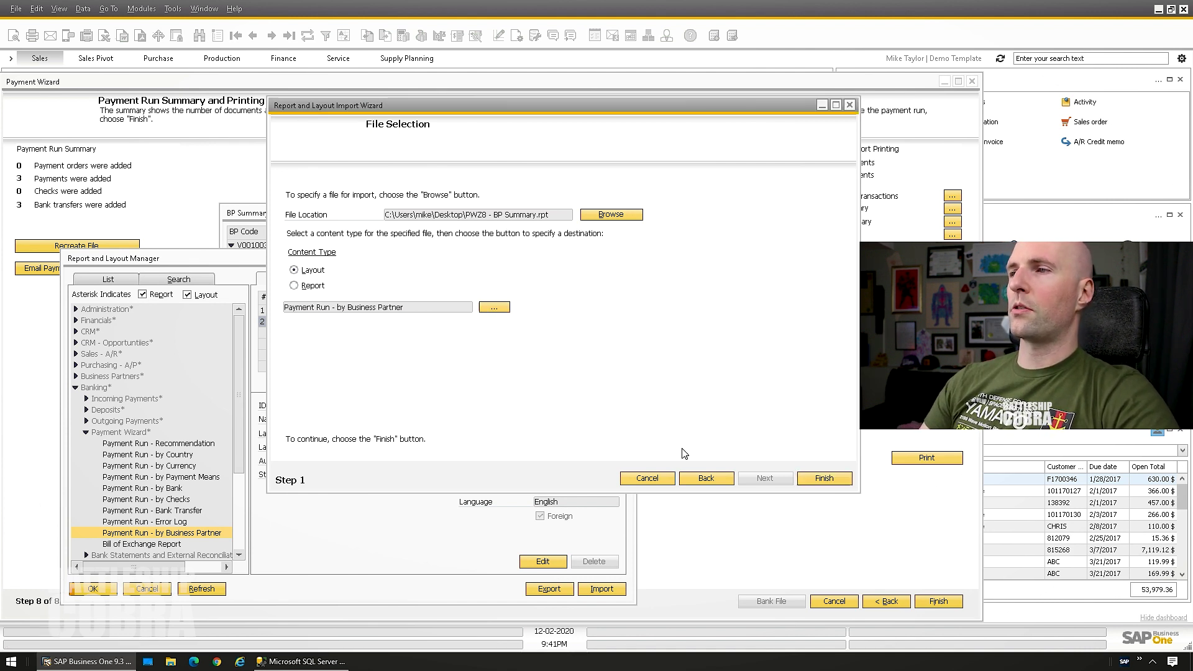
{"action": "left_click", "coordinate": [815, 478]}
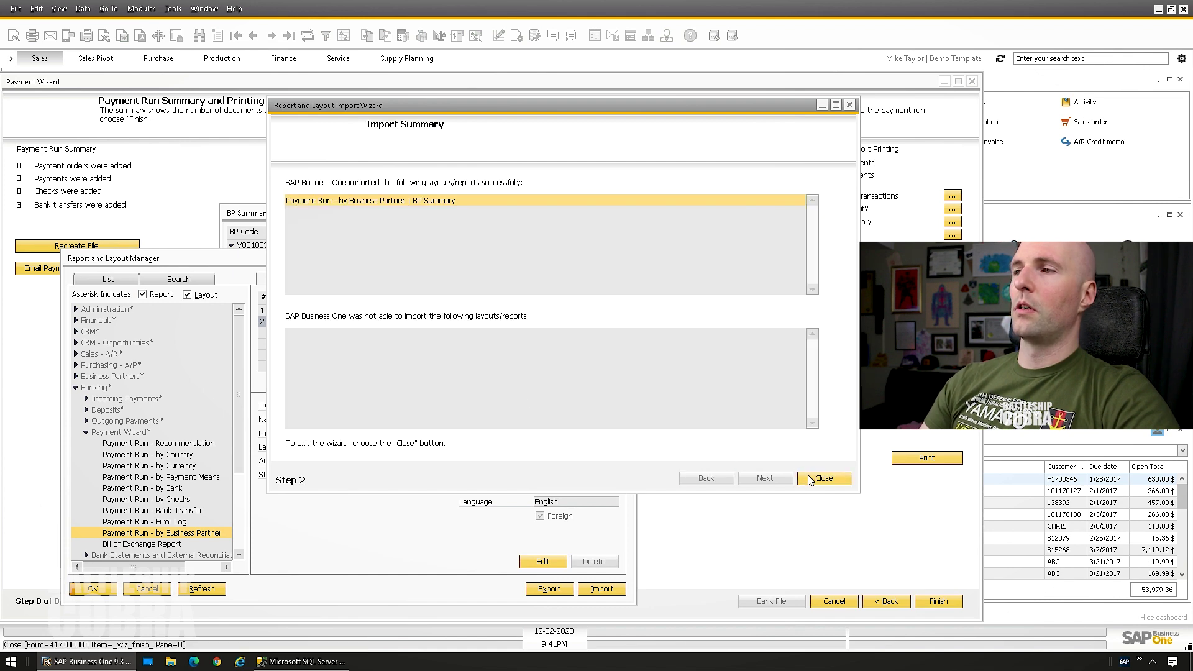
{"action": "left_click", "coordinate": [824, 478]}
- Set BP Summary as the default layout for all users
{"action": "left_click", "coordinate": [92, 590]}
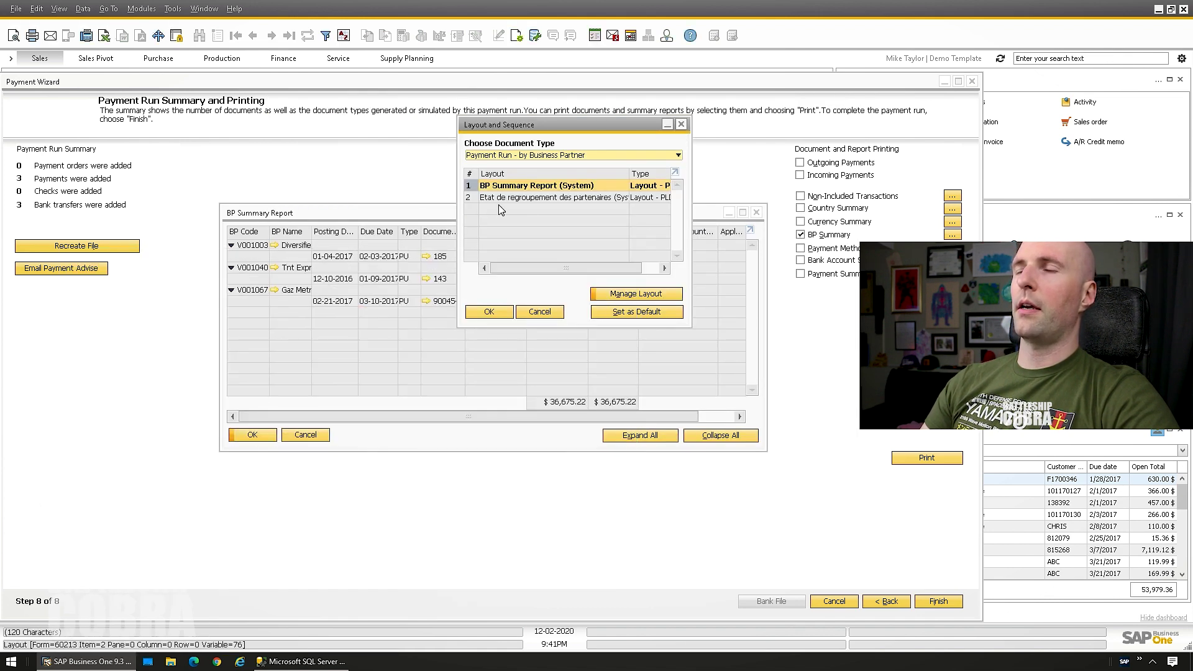
{"action": "key", "text": "Return"}
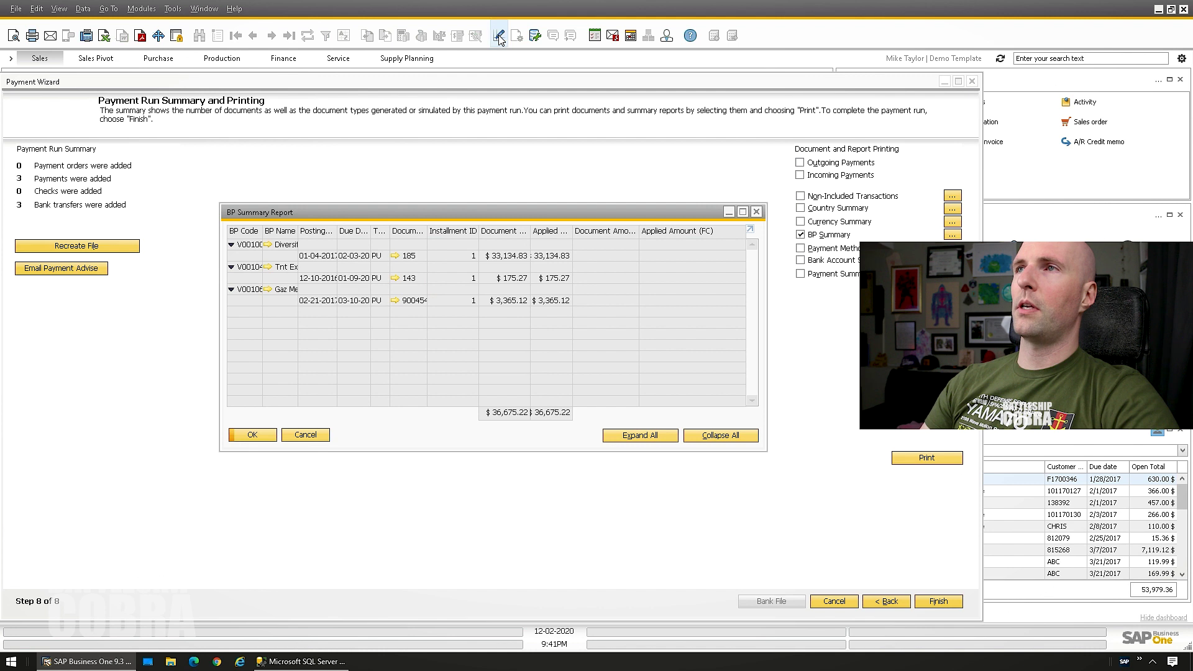
{"action": "left_click", "coordinate": [499, 36]}
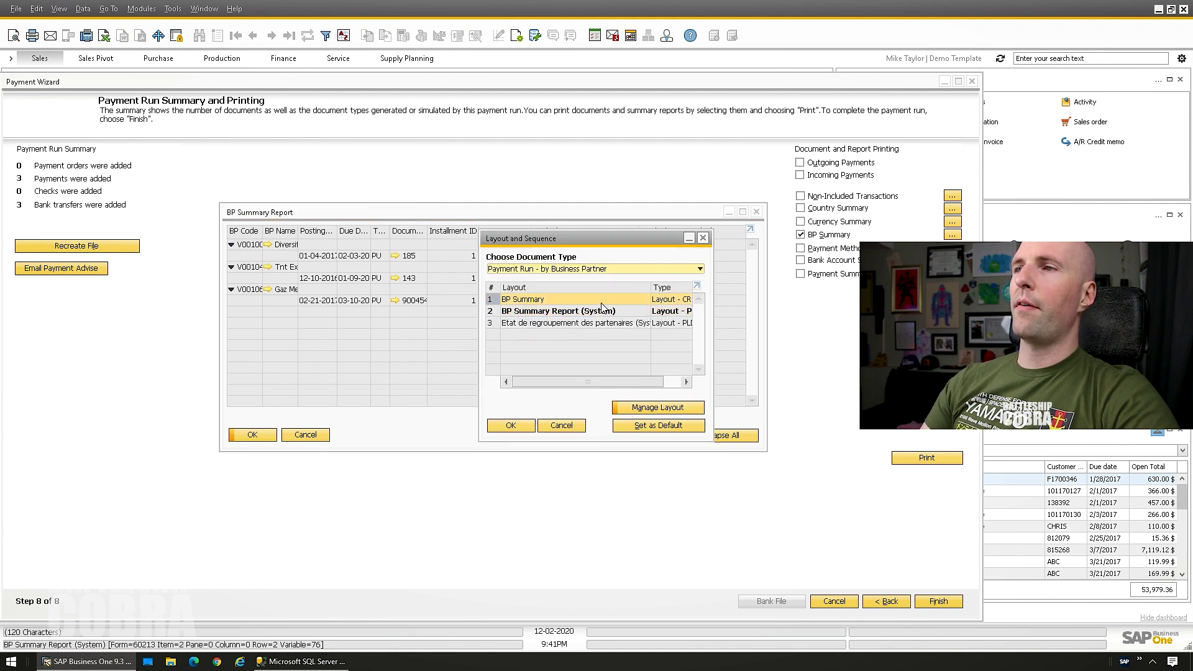
{"action": "left_click_drag", "start_coordinate": [587, 382], "coordinate": [604, 381]}
{"action": "left_click", "coordinate": [658, 425]}
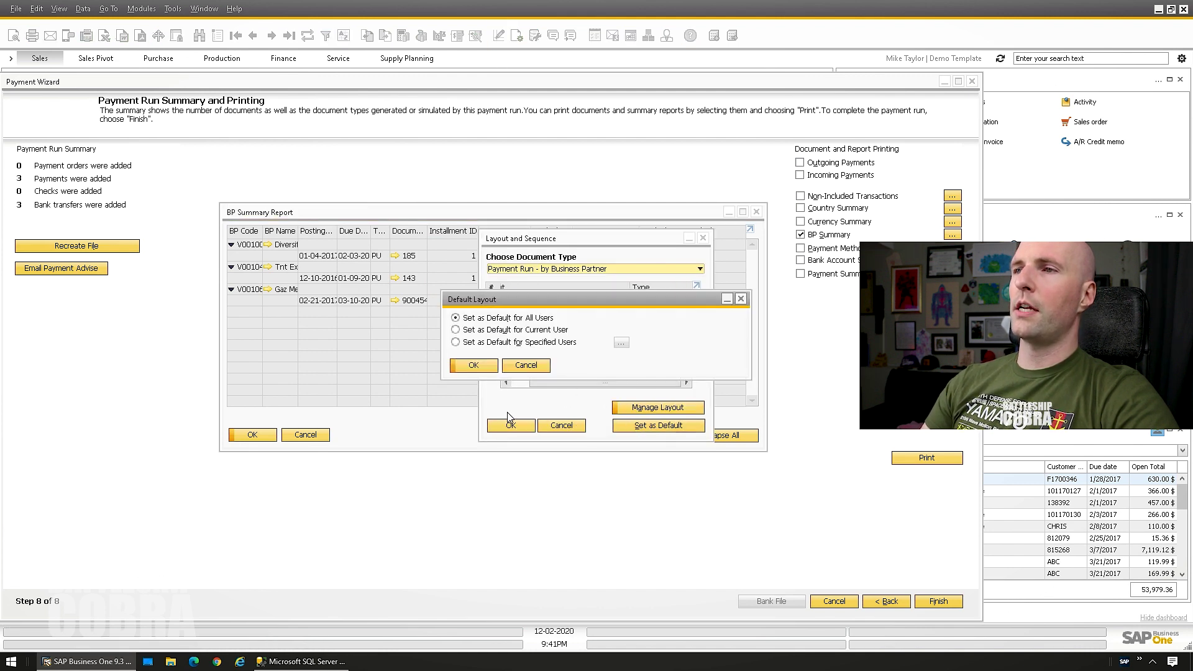
{"action": "left_click", "coordinate": [474, 365]}
{"action": "left_click", "coordinate": [511, 425]}
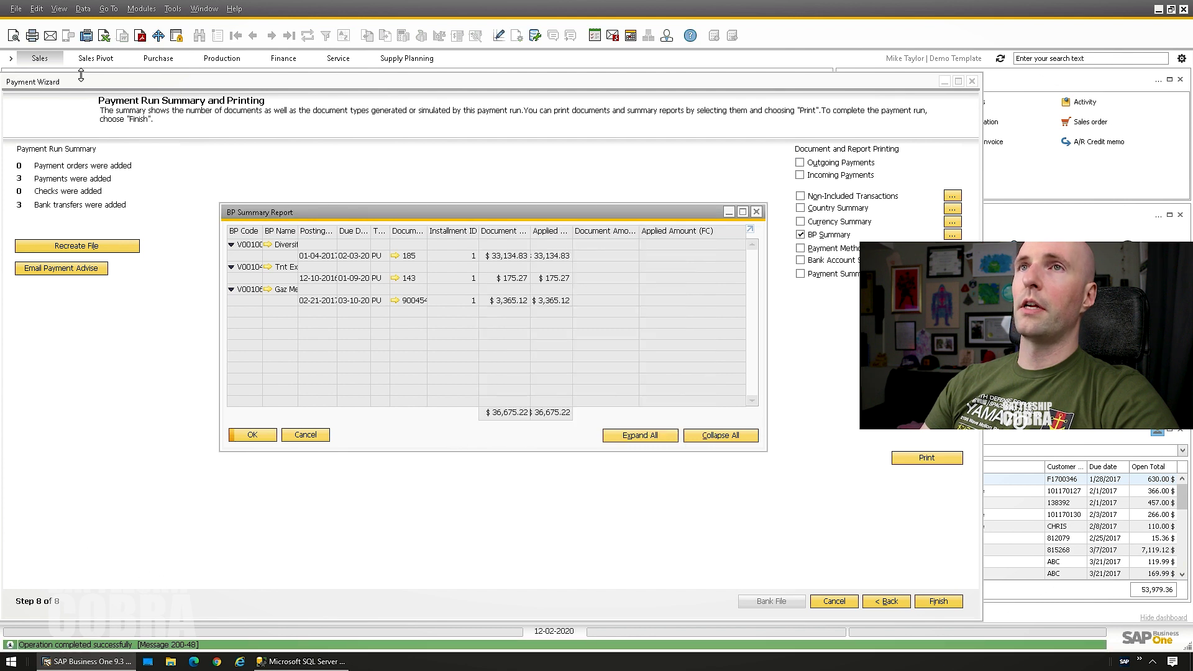
- Preview BP Summary with the run's three vendor payments, then close the preview
{"action": "left_click", "coordinate": [13, 36]}
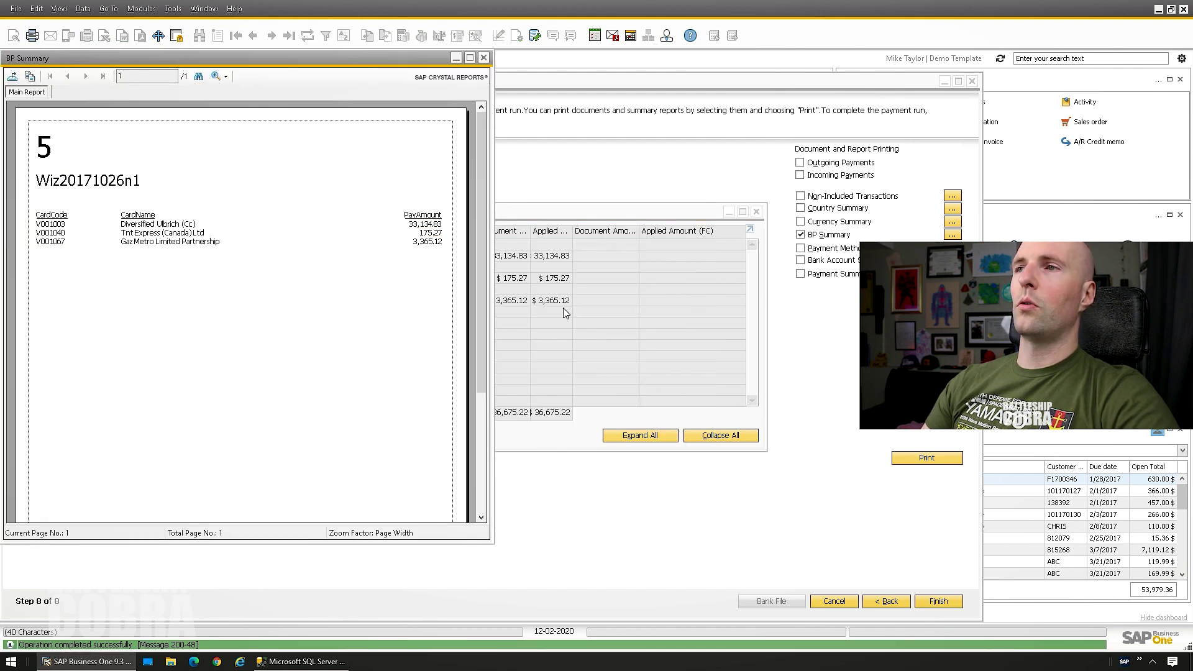
{"action": "left_click_drag", "start_coordinate": [284, 57], "coordinate": [237, 88]}
{"action": "left_click", "coordinate": [639, 293]}
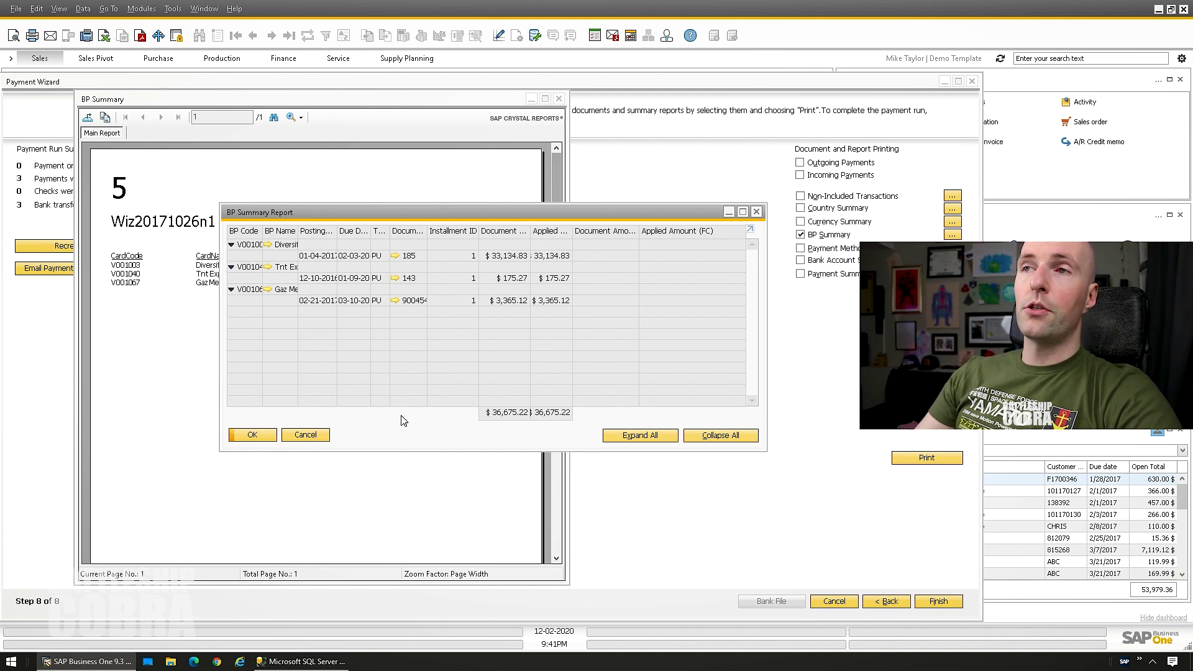
{"action": "left_click", "coordinate": [315, 439]}
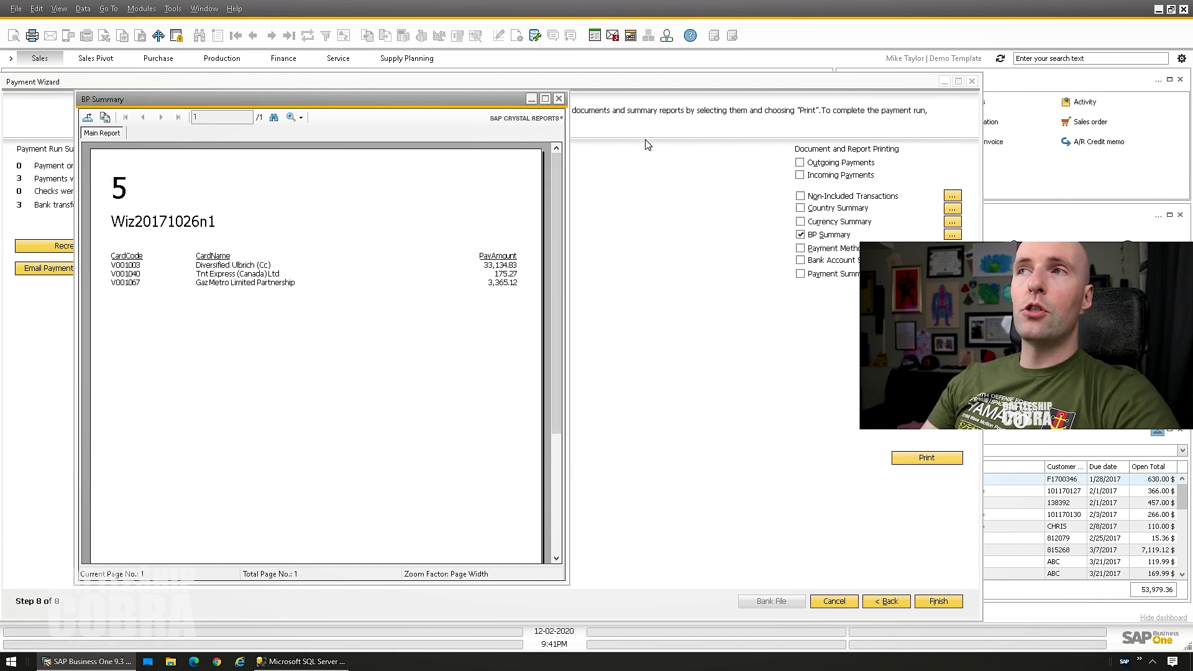
{"action": "left_click", "coordinate": [559, 98]}
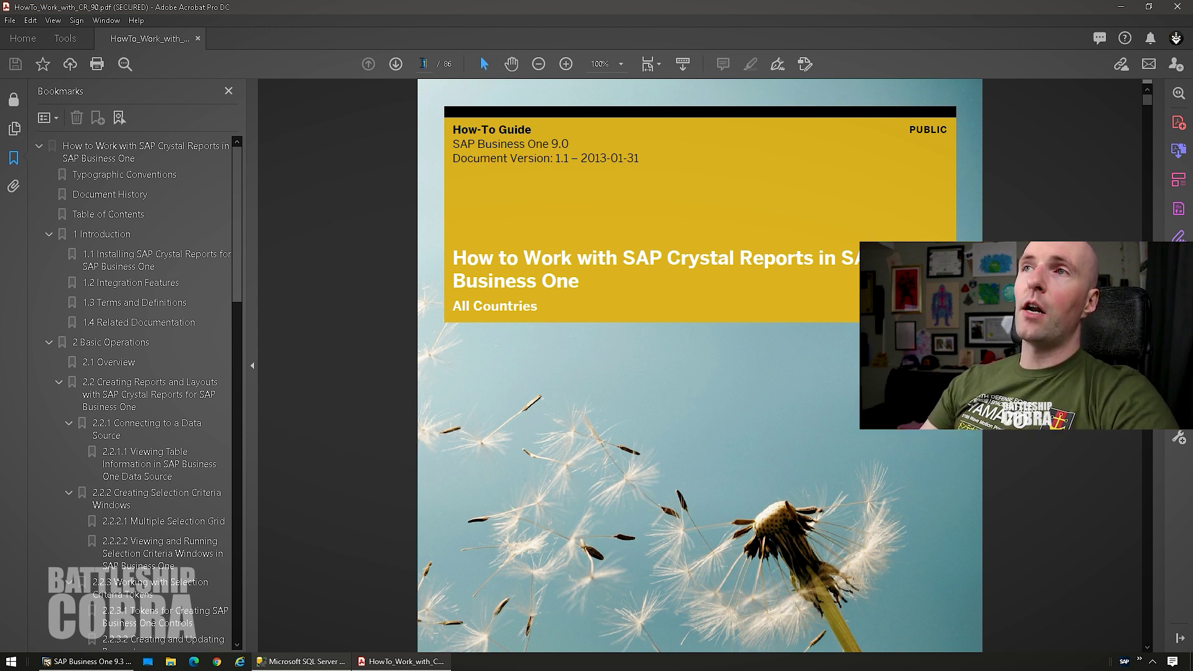
{"action": "left_click", "coordinate": [464, 117]}
{"action": "key", "text": "Return"}
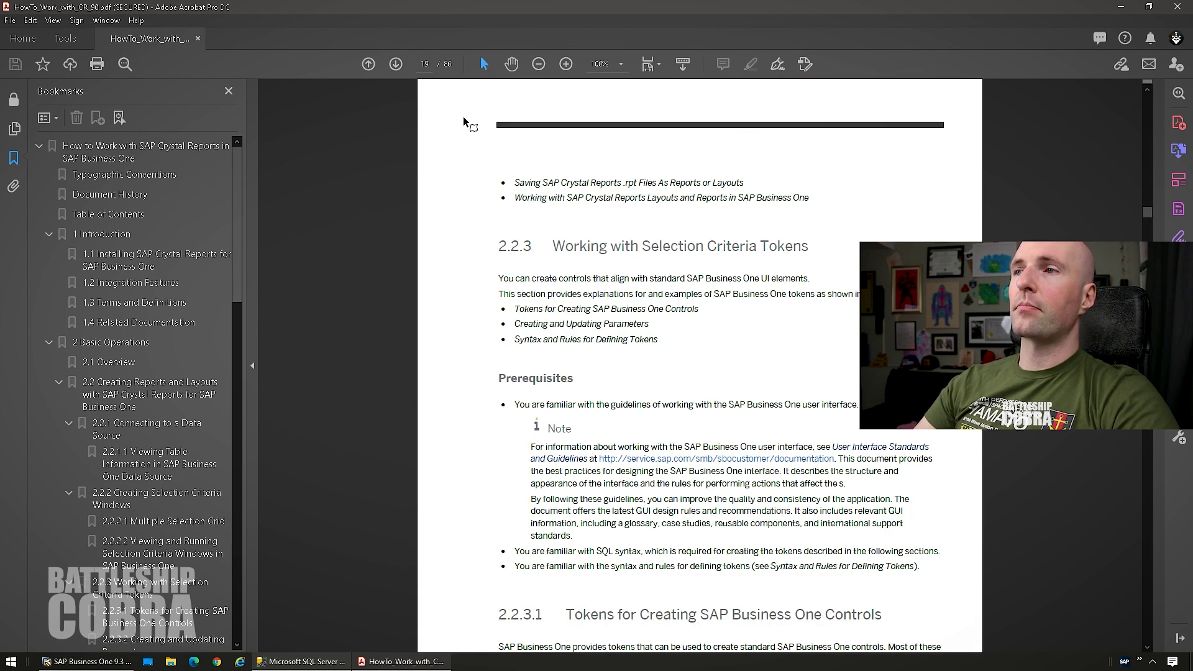
{"action": "left_click_drag", "start_coordinate": [809, 246], "coordinate": [565, 252]}
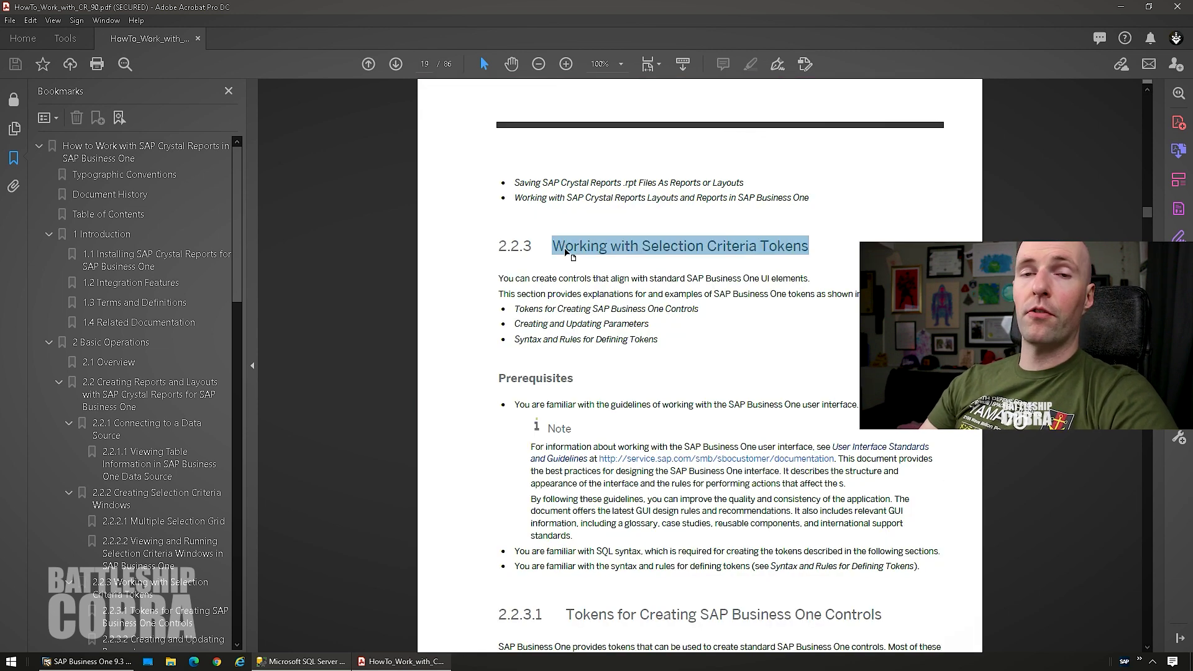
{"action": "left_click", "coordinate": [606, 299]}
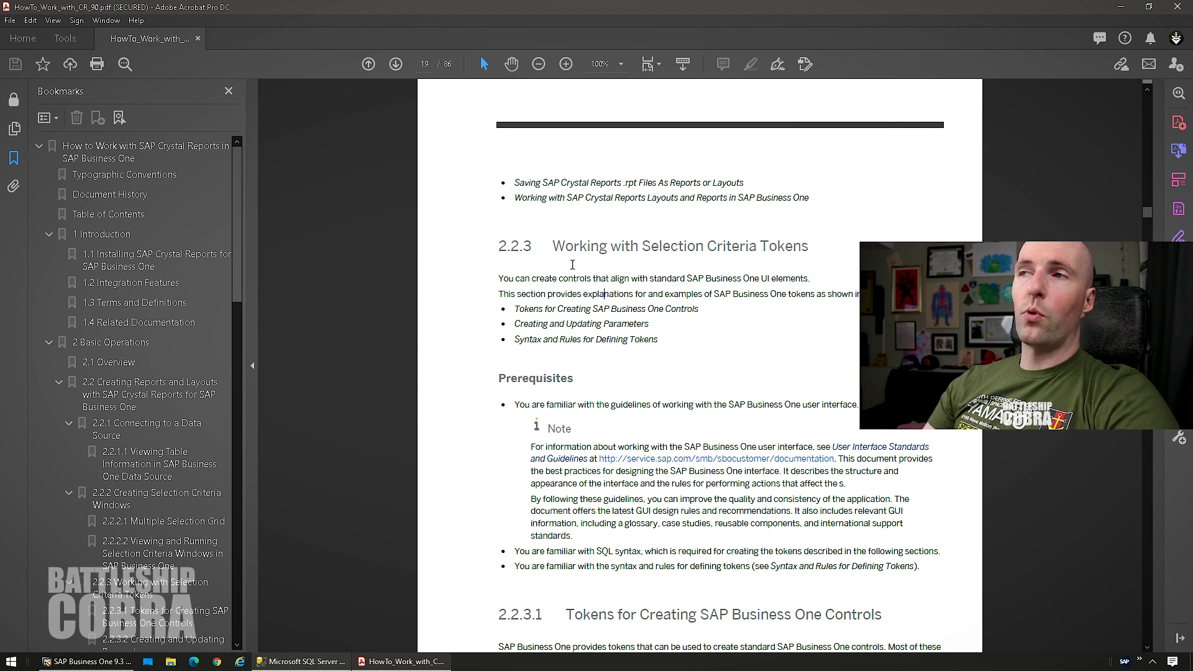
{"action": "scroll", "coordinate": [579, 369], "scroll_direction": "down", "scroll_amount": 5}
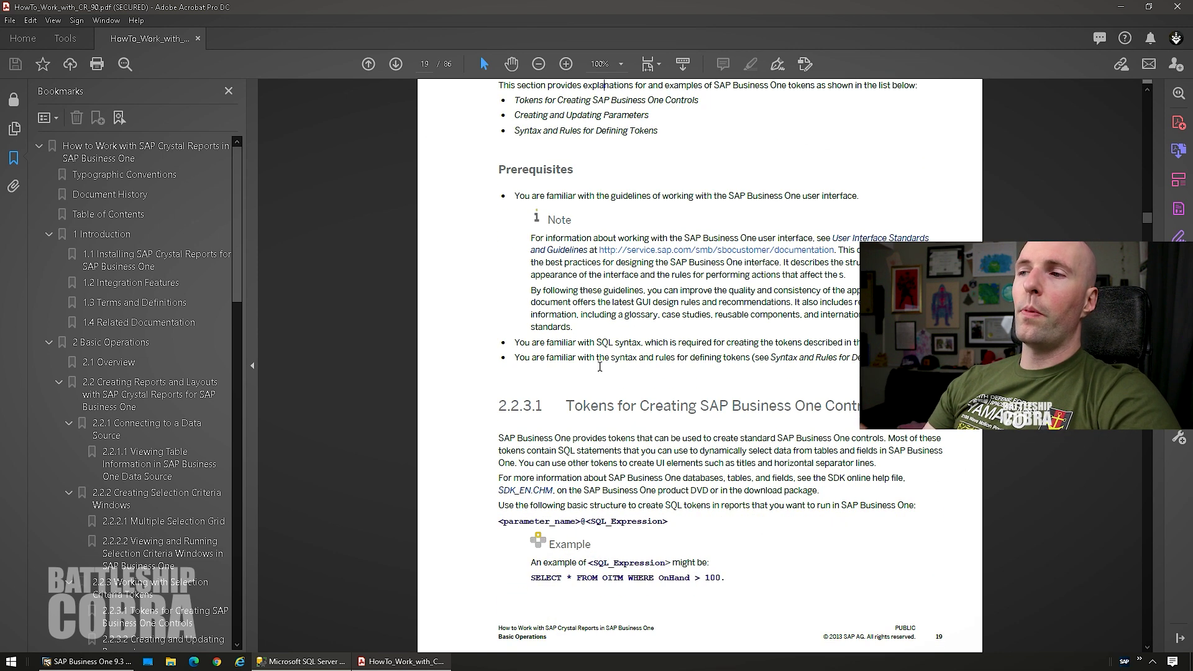
{"action": "scroll", "coordinate": [600, 367], "scroll_direction": "down", "scroll_amount": 10}
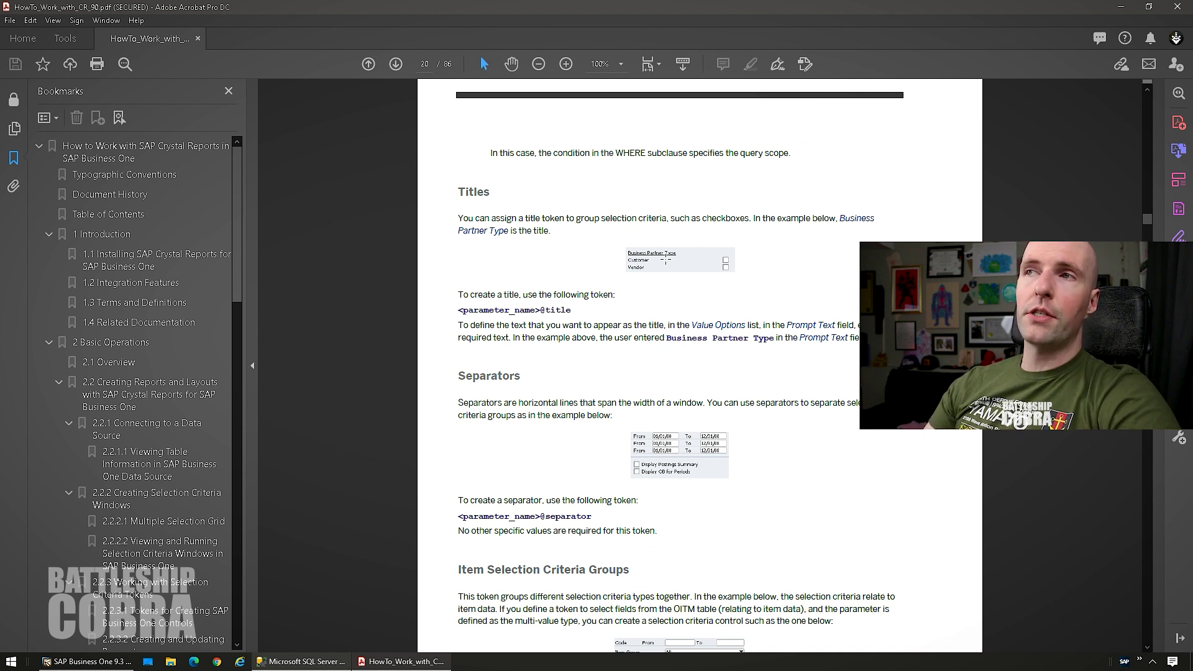
{"action": "scroll", "coordinate": [615, 294], "scroll_direction": "down", "scroll_amount": 6}
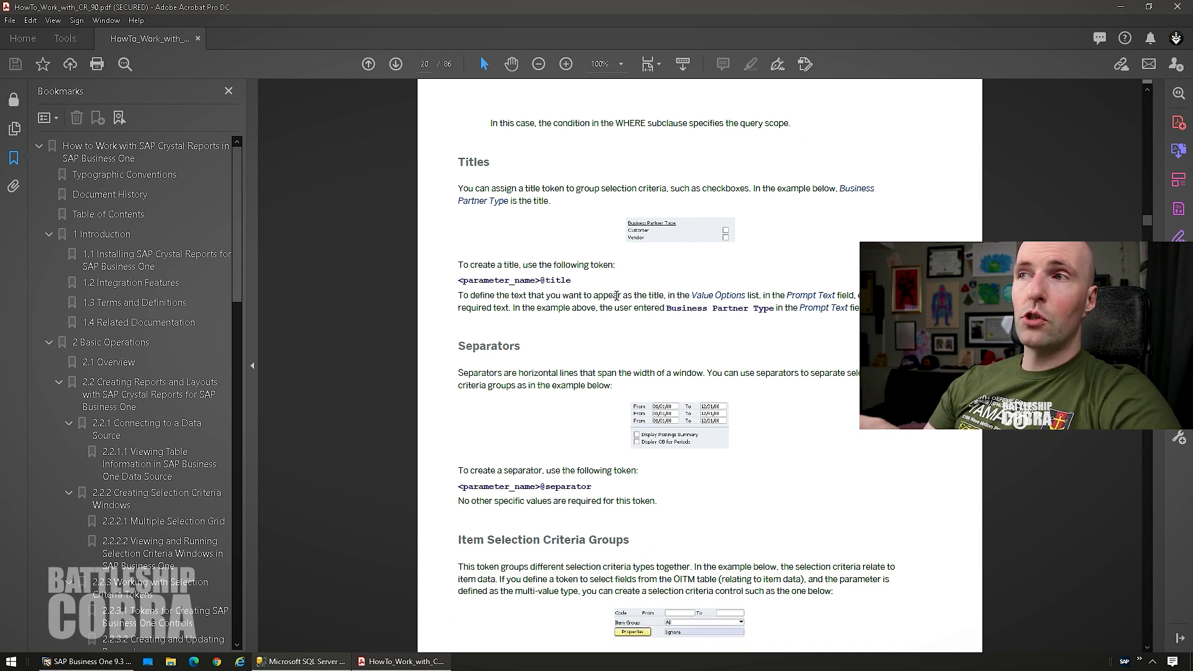